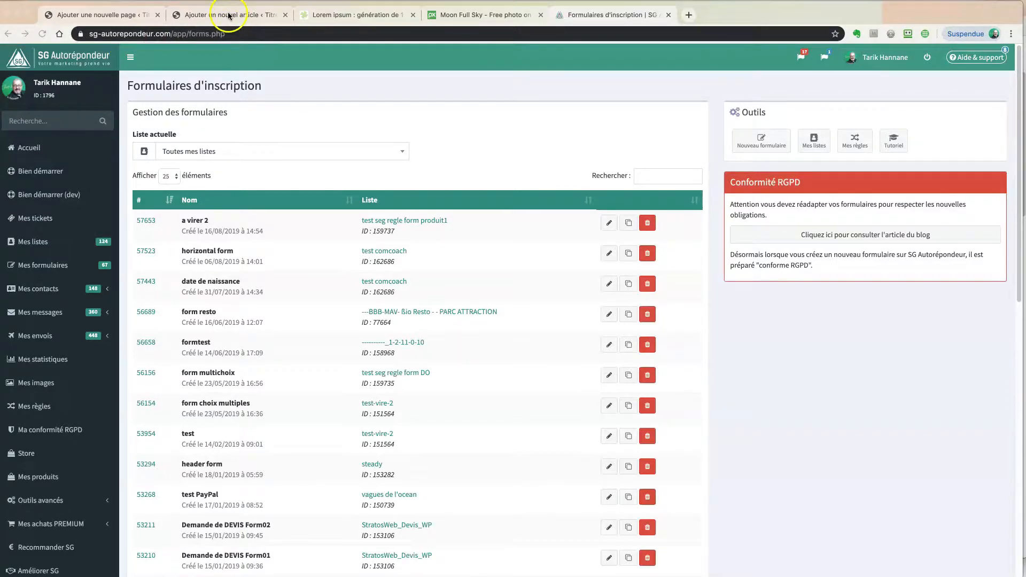
- Open "horizontal form" for editing in SG Autorépondeur and display the form's public page
click(228, 16)
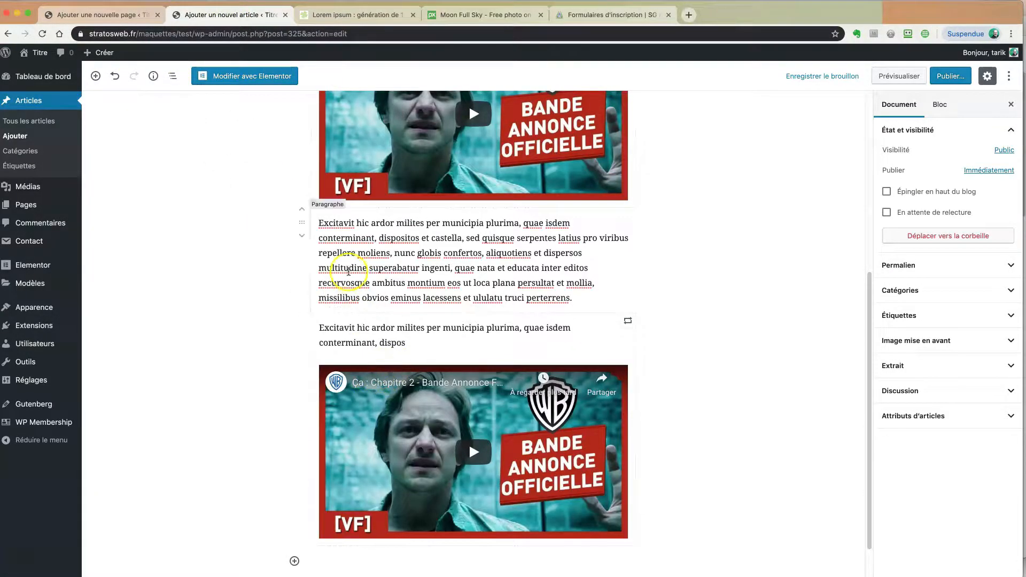
scroll(280, 245, down, 2)
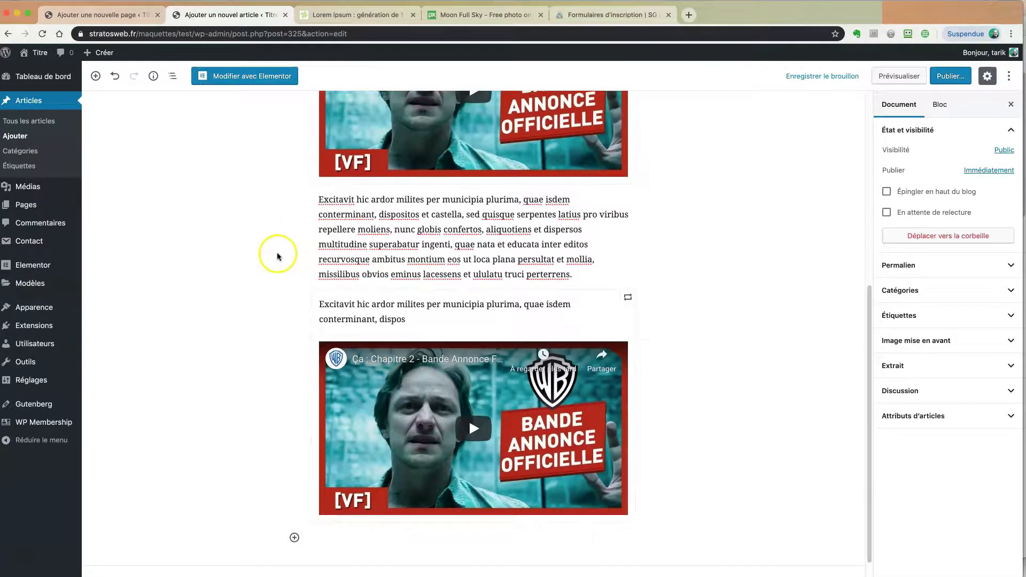
click(606, 16)
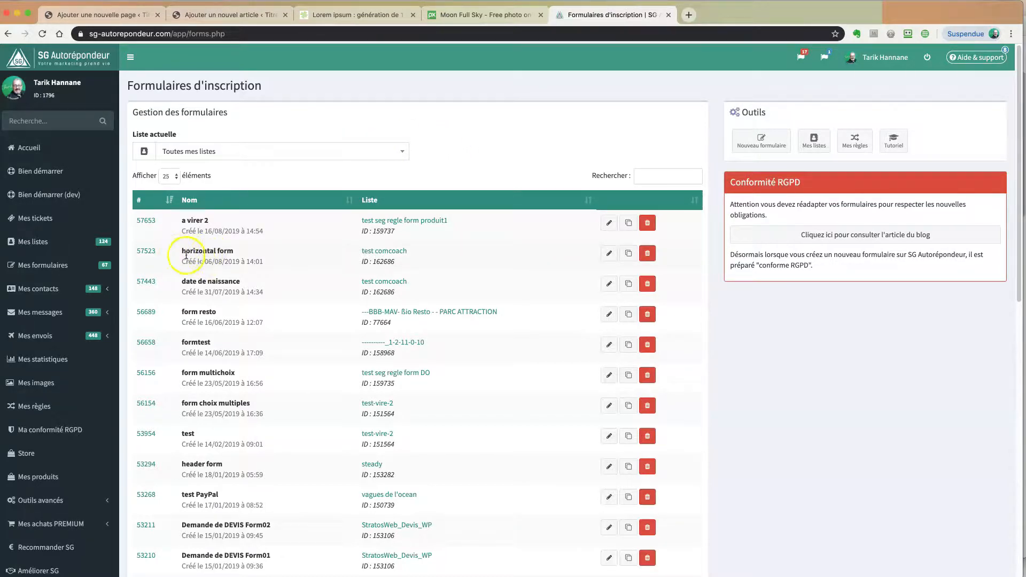
click(610, 254)
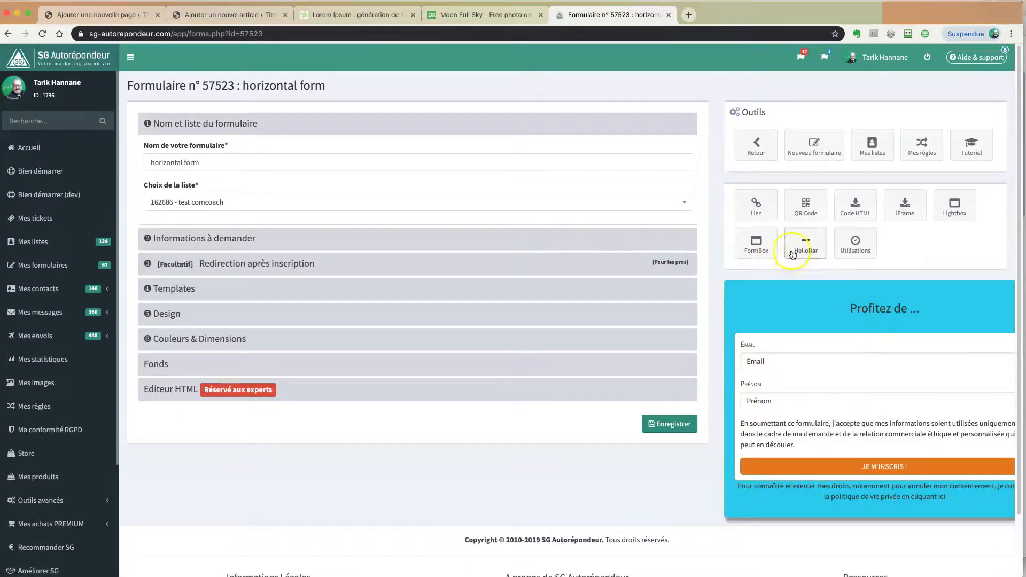
click(752, 208)
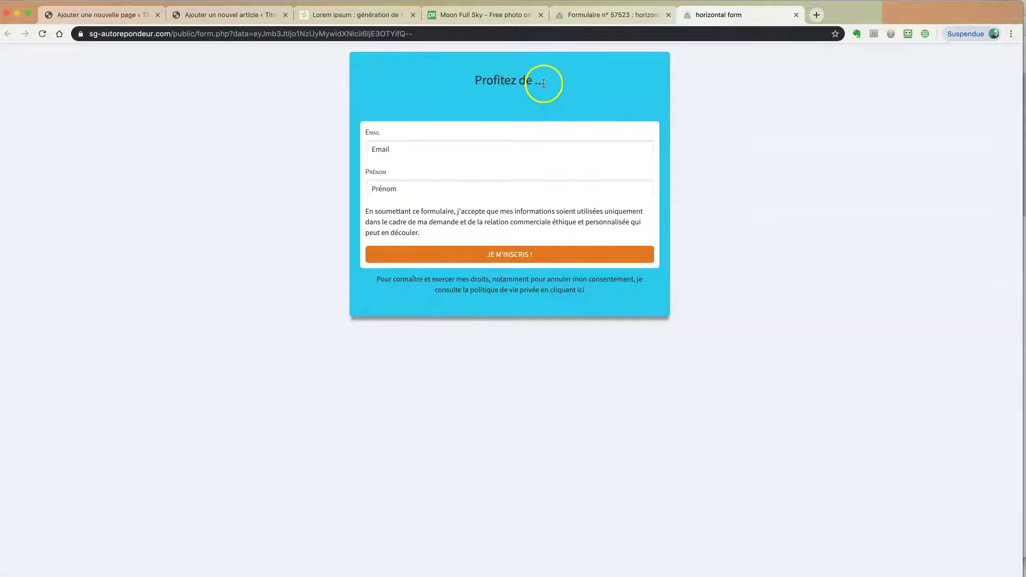
- Review the "Profitez de ..." header of the public form alongside the end of the WordPress article draft
click(225, 15)
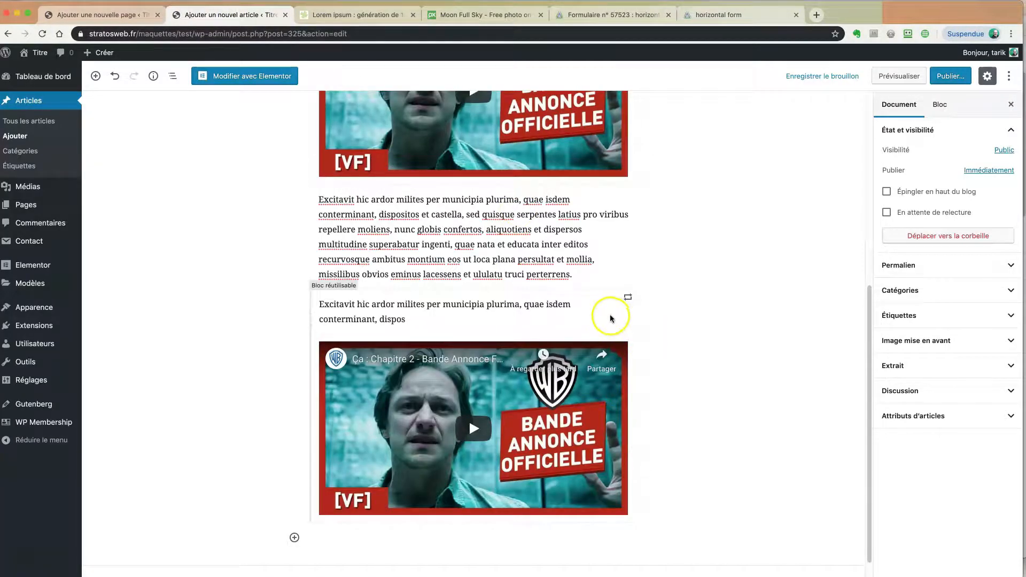
click(717, 15)
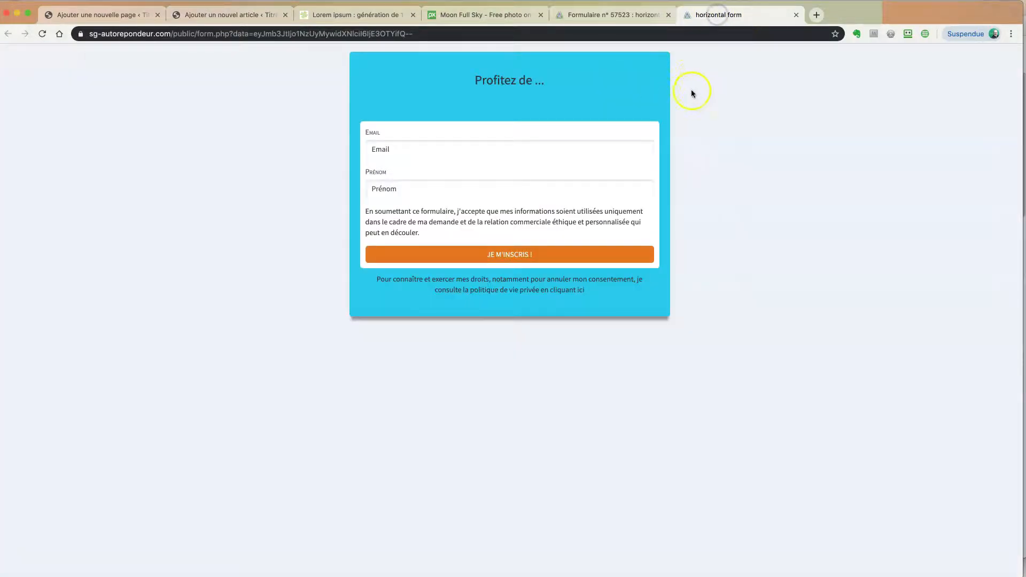
click(496, 84)
drag(537, 86, 535, 84)
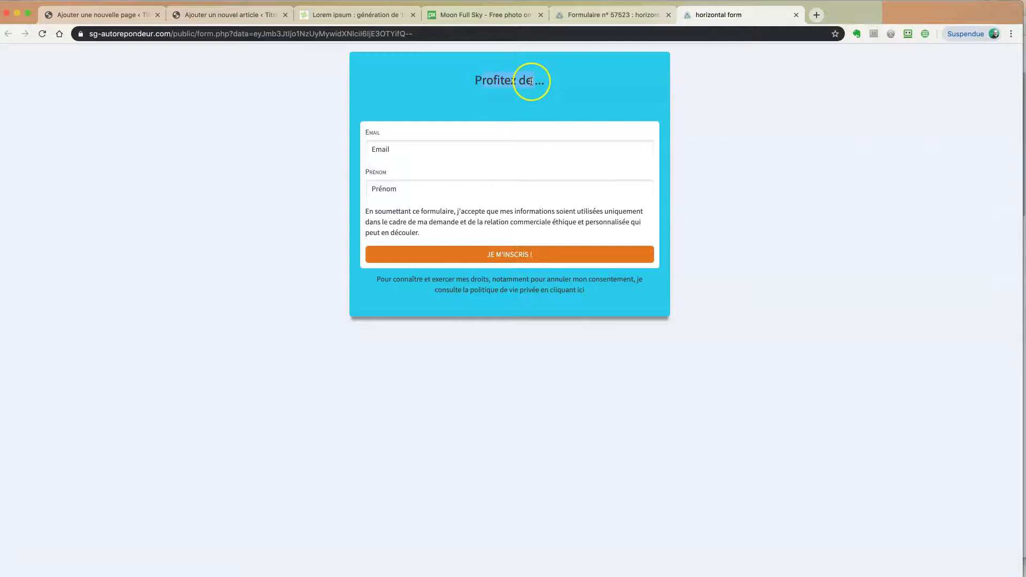
- Return to the WordPress article draft and insert an H2 heading block below the last video
click(255, 16)
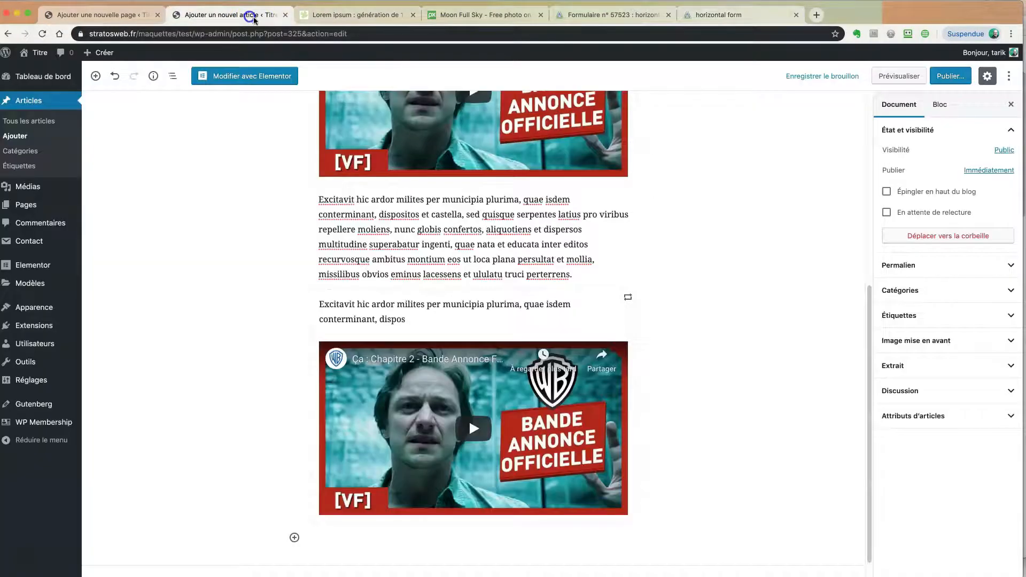
scroll(507, 323, down, 1)
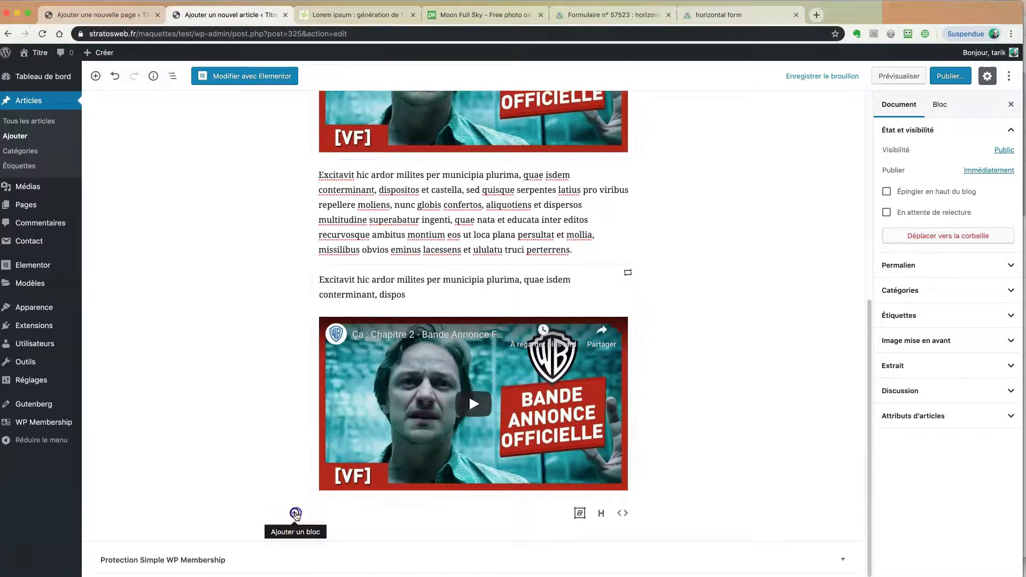
click(295, 513)
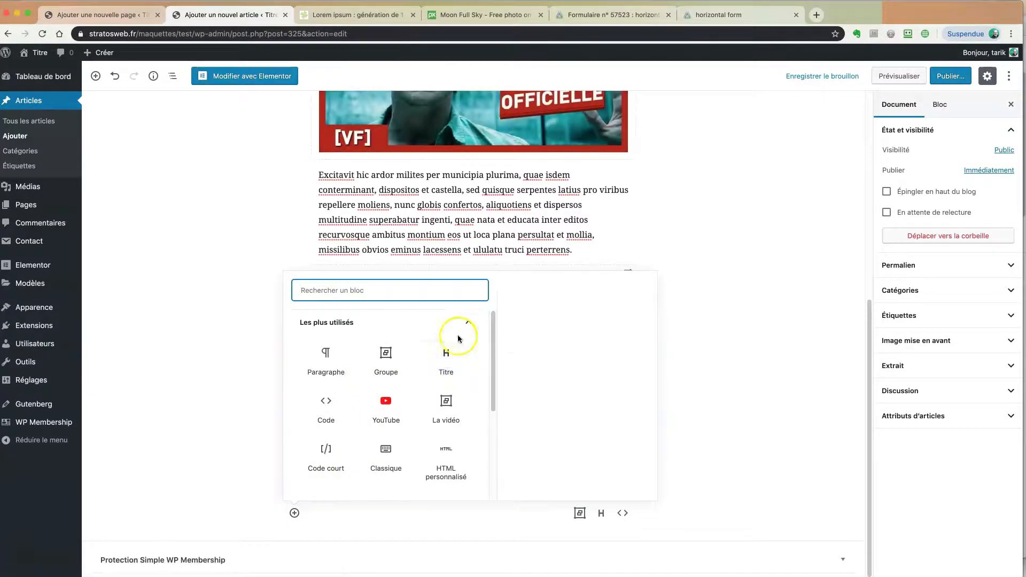
click(466, 323)
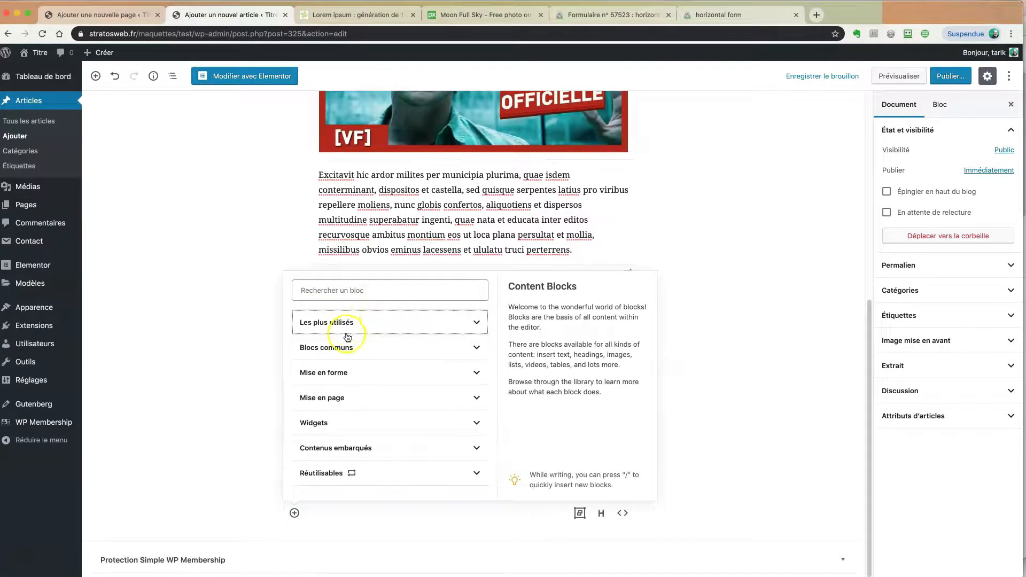
click(470, 348)
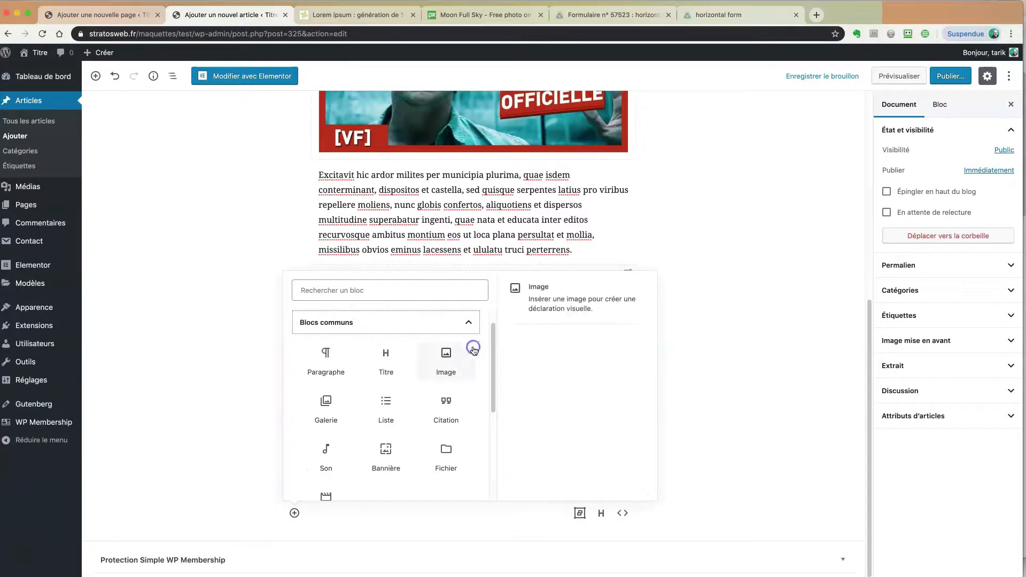
click(385, 362)
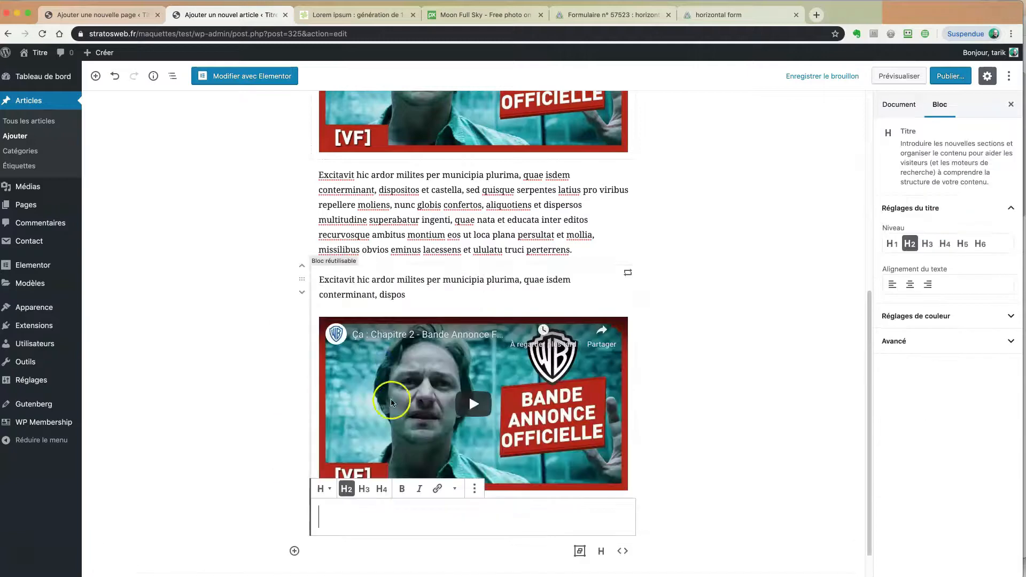
- Write "Rejoignez-nous..." as the text of the new heading
text(R)
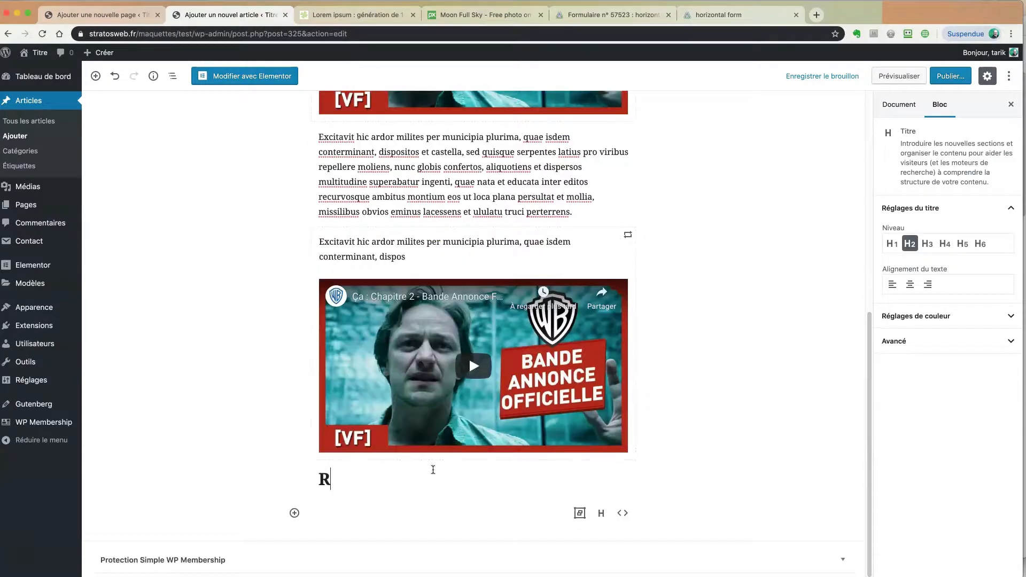
text(ejoignez-n)
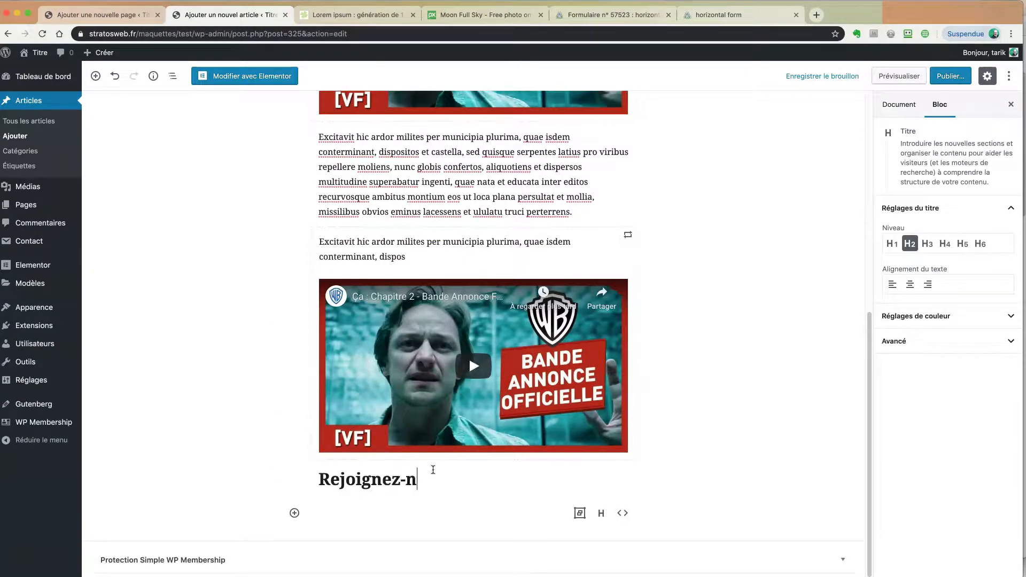
text(ous)
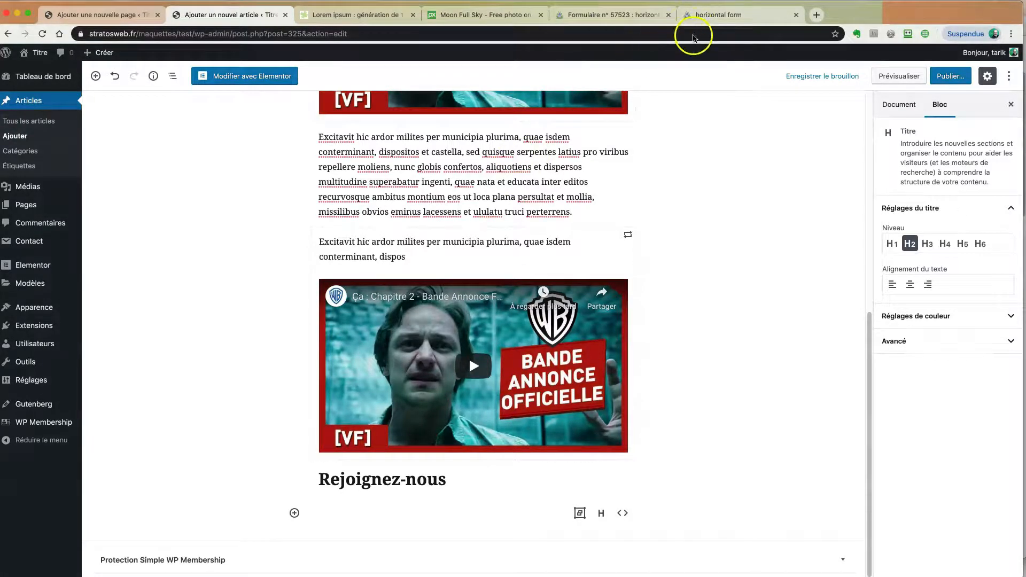
text(.)
click(456, 479)
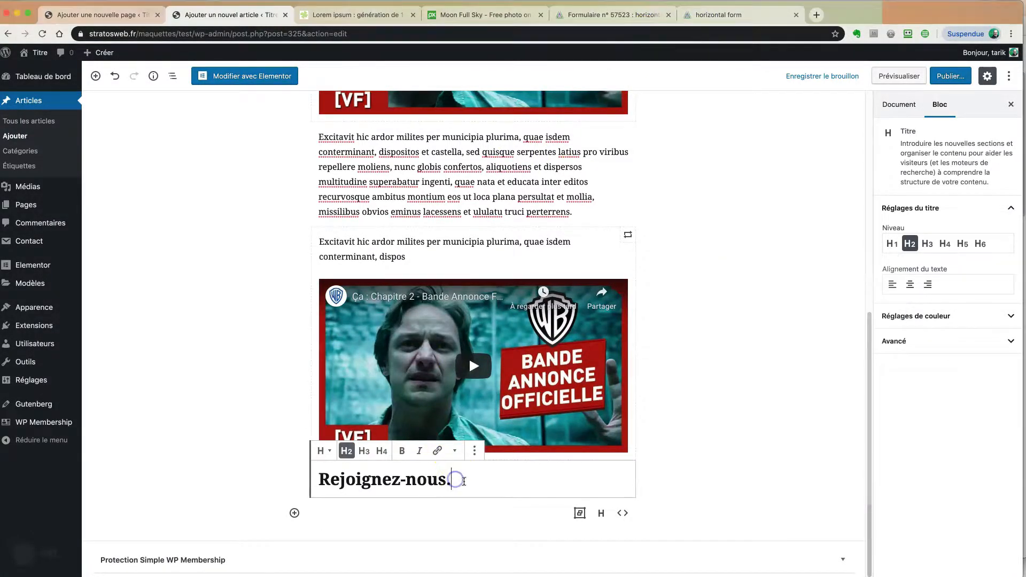
text(..)
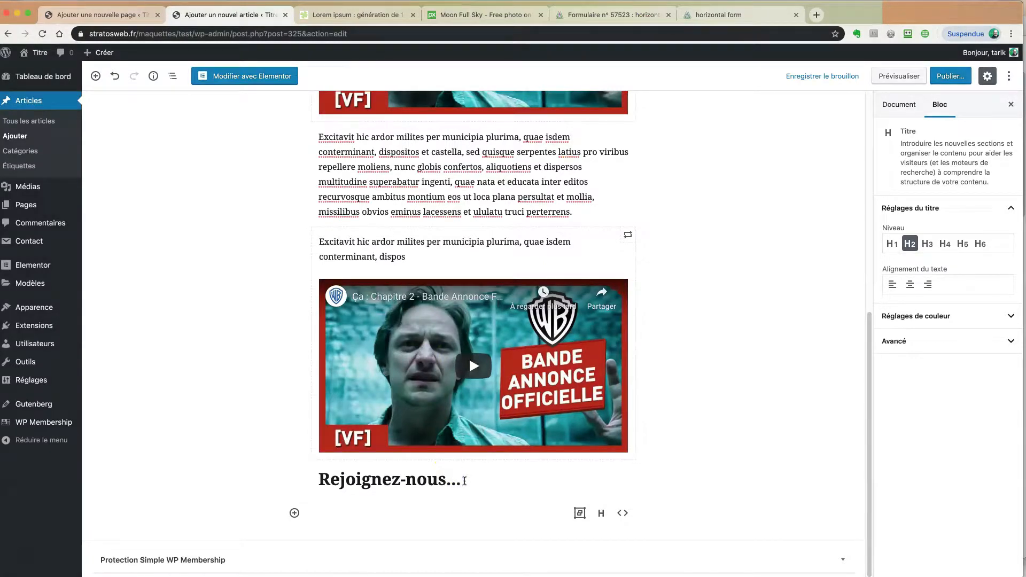
click(179, 360)
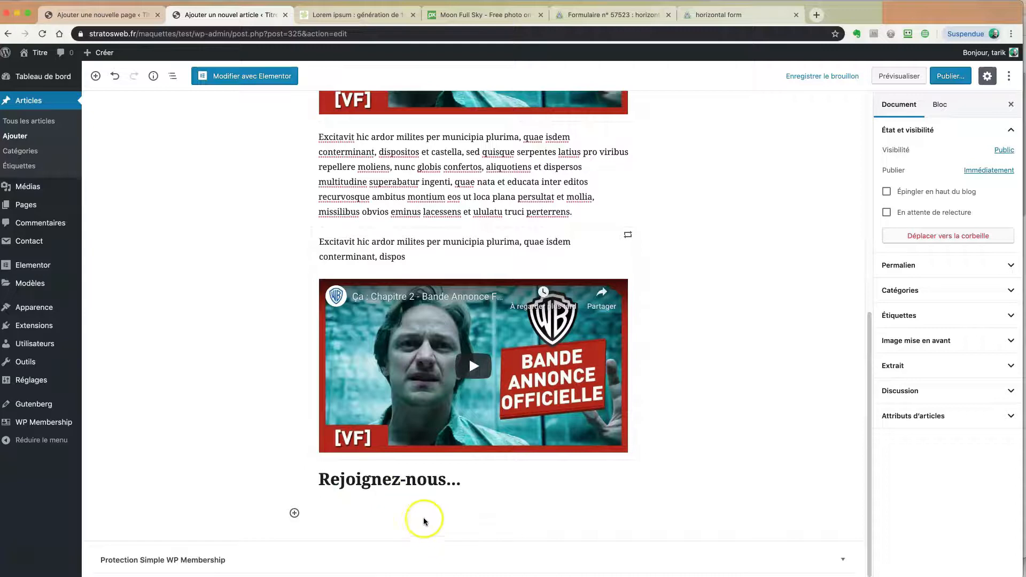
- Close the form's public page and replace the form's header title with "Bénéficiez de mon cadeay Blabla en remplissant ce formulaire"
click(718, 16)
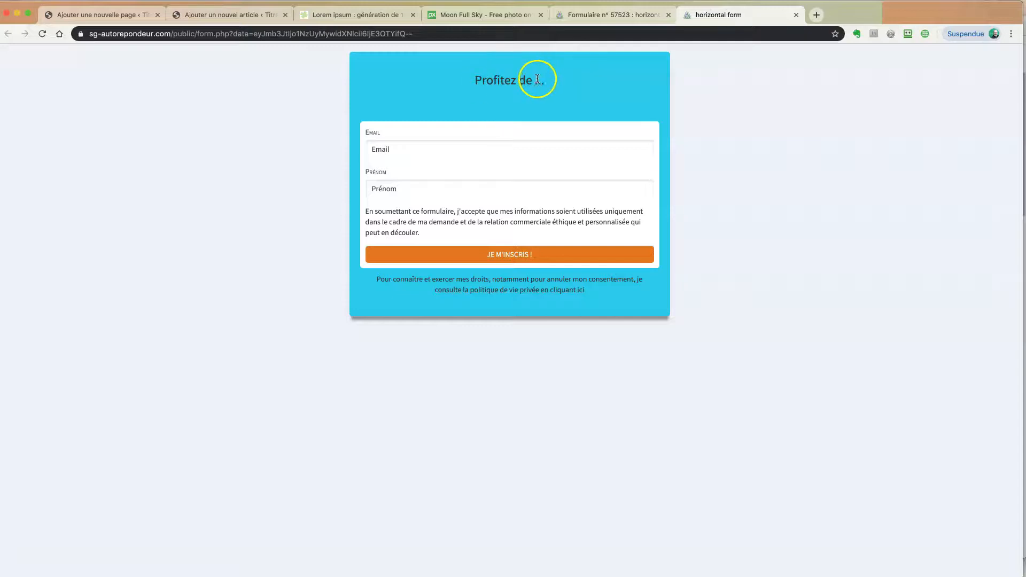
click(796, 15)
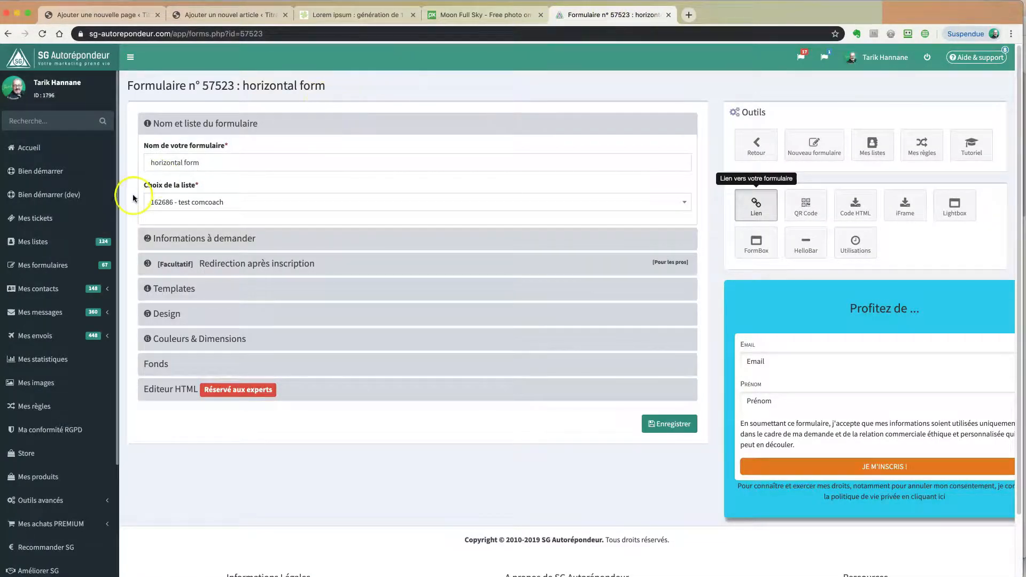
click(235, 244)
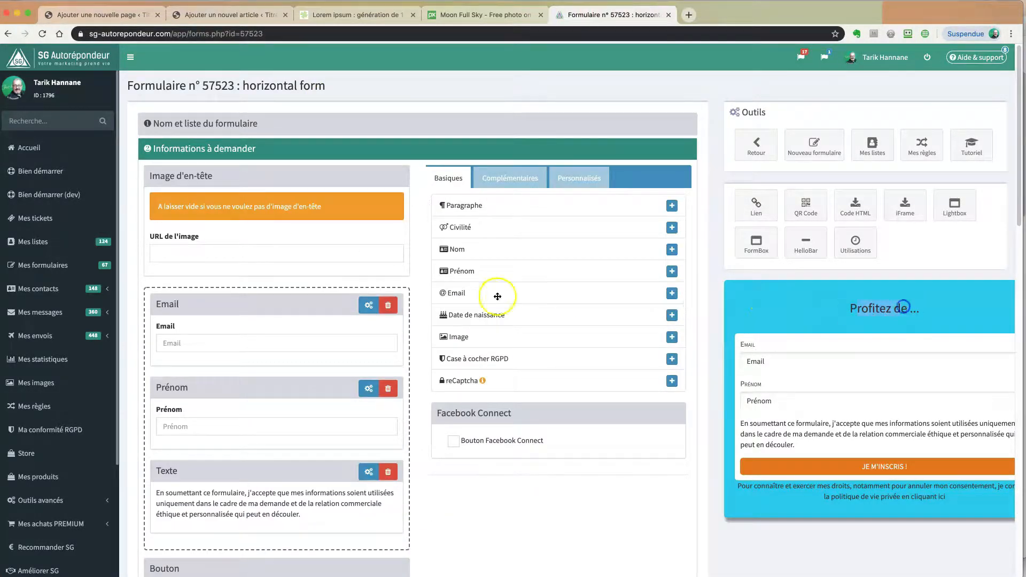
scroll(422, 323, down, 5)
scroll(426, 323, down, 3)
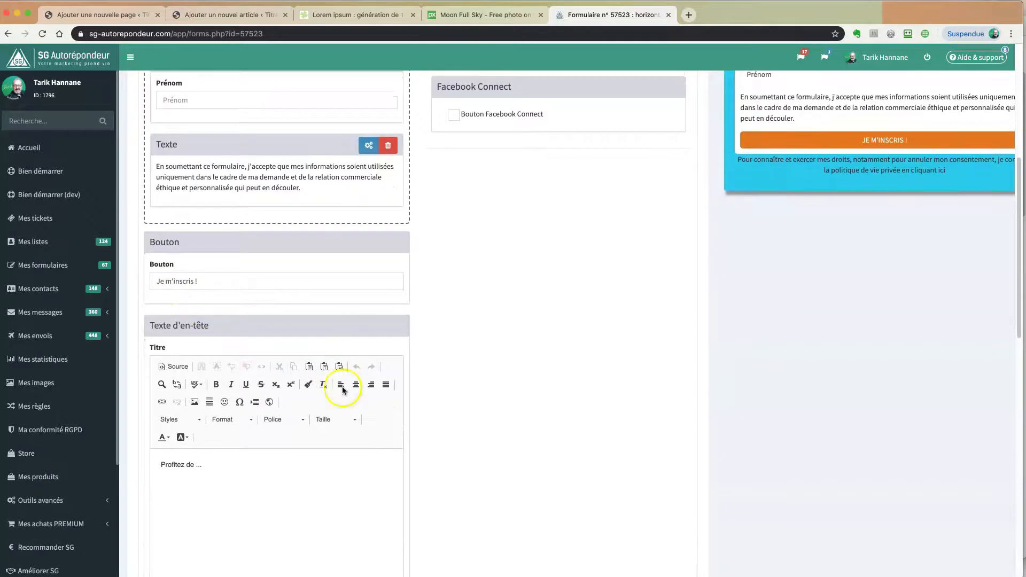
click(219, 412)
drag(219, 412, 153, 408)
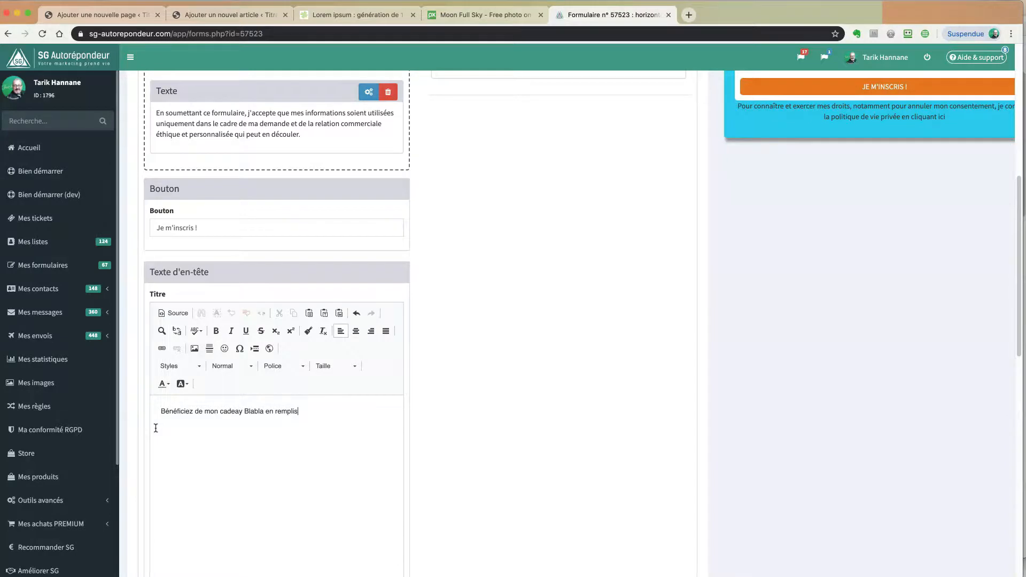
text(sant ce formulaire)
- Save the form and reload its settings page to refresh the preview
scroll(613, 469, down, 15)
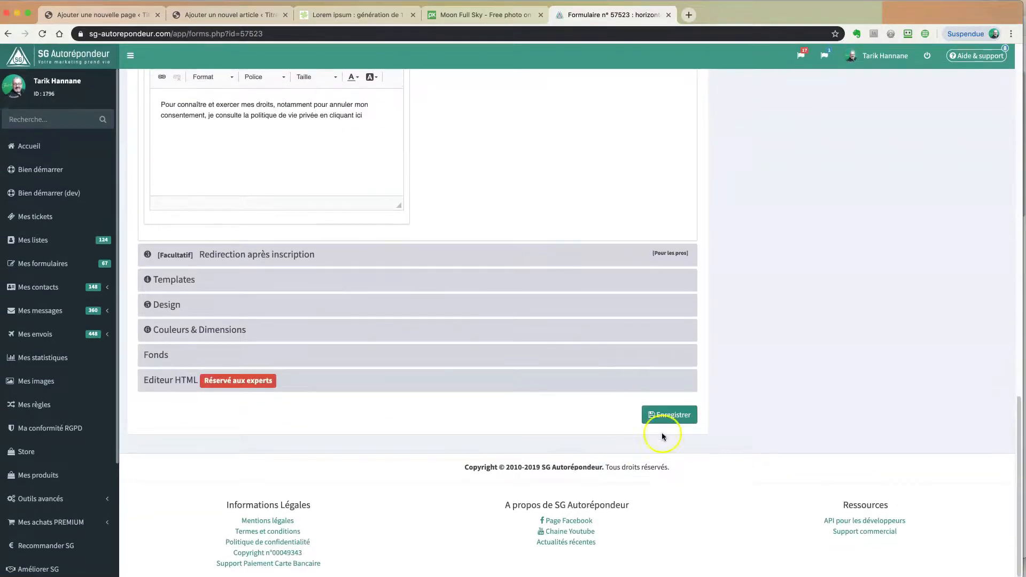
click(668, 415)
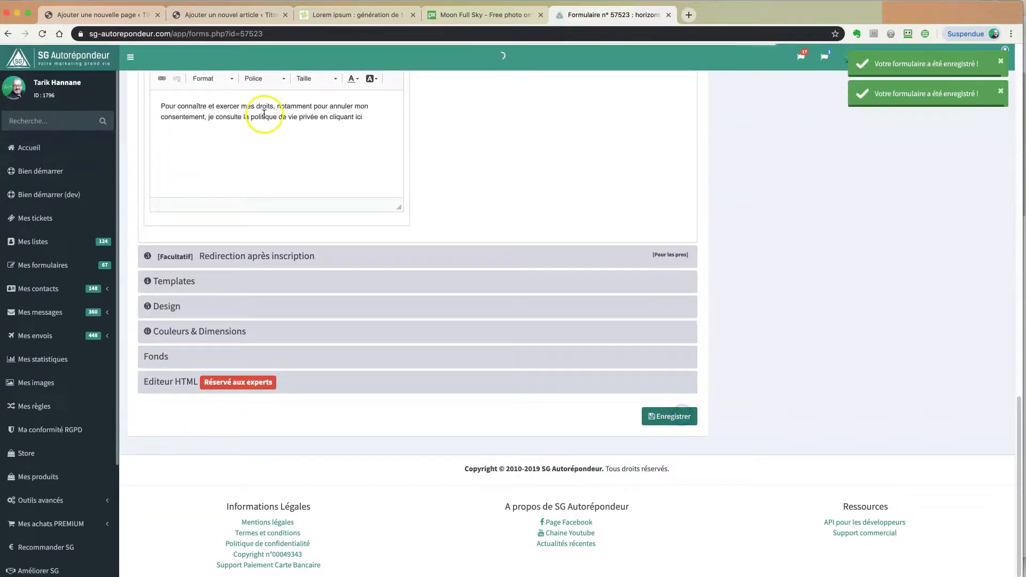
click(42, 35)
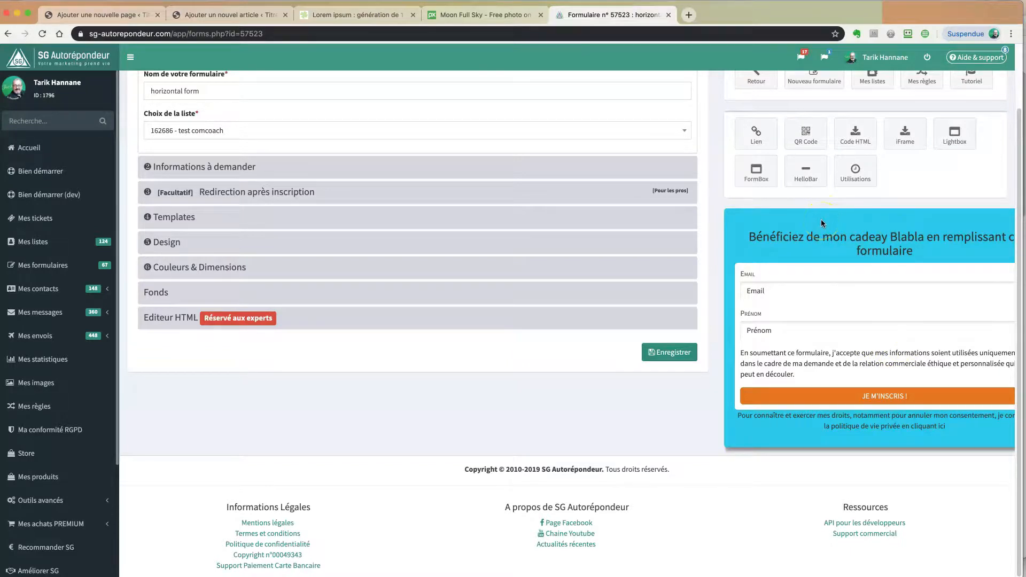
- Assign Finder to the current desktop and download the form's HTML code to Téléchargements as "Formulaire 57523 - horizontal form.txt"
right_click(14, 556)
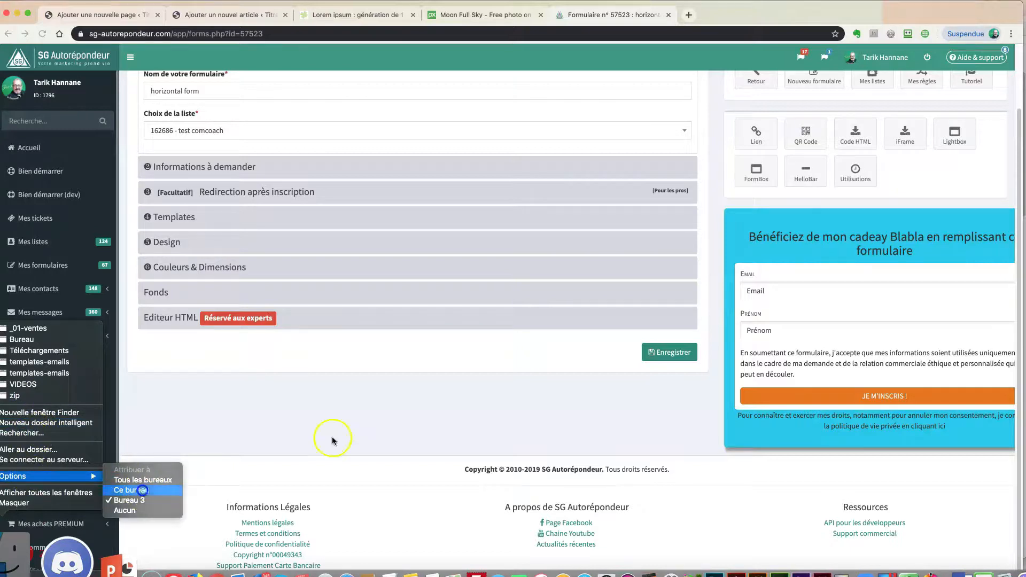
click(142, 490)
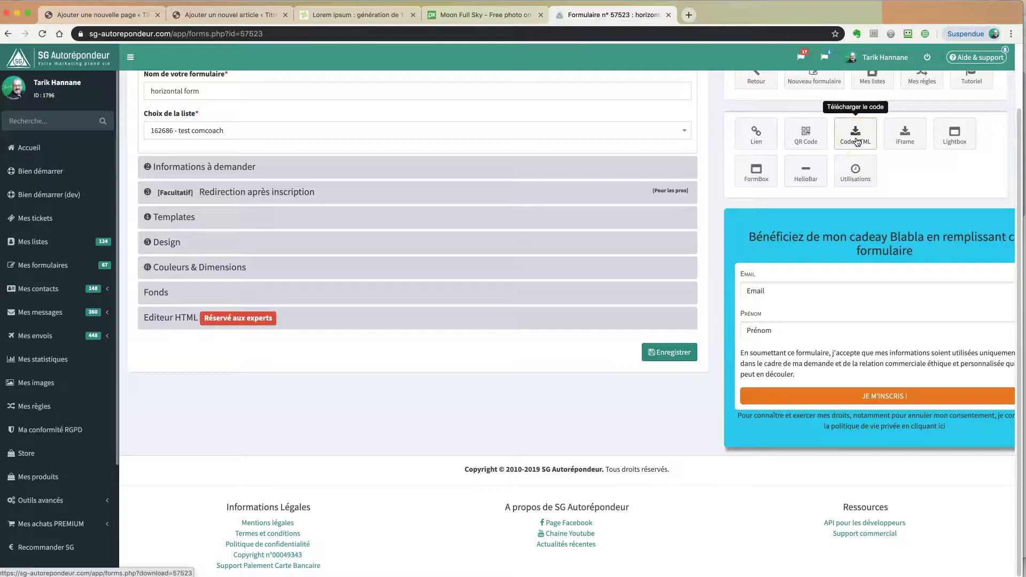
click(856, 140)
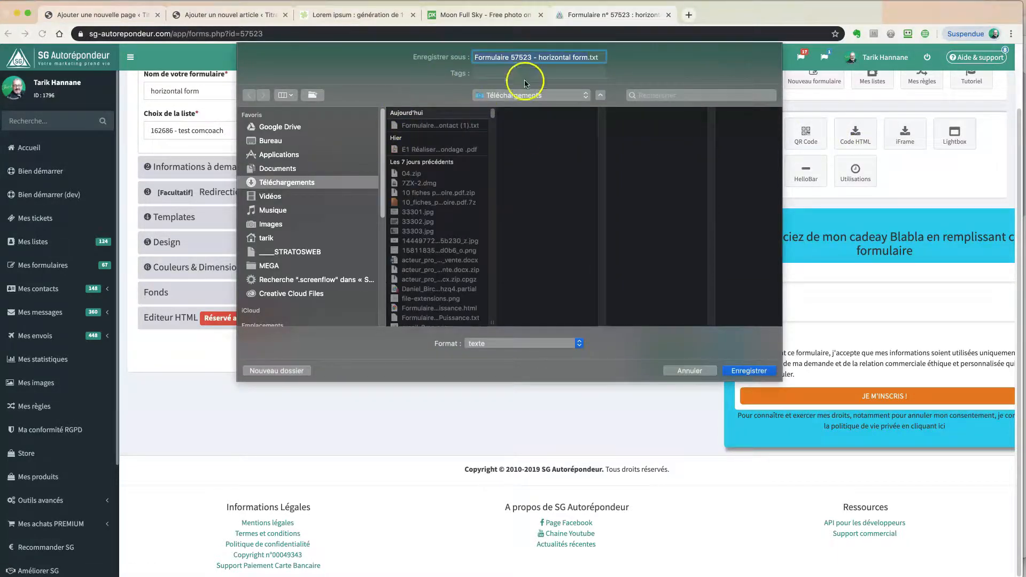
click(750, 370)
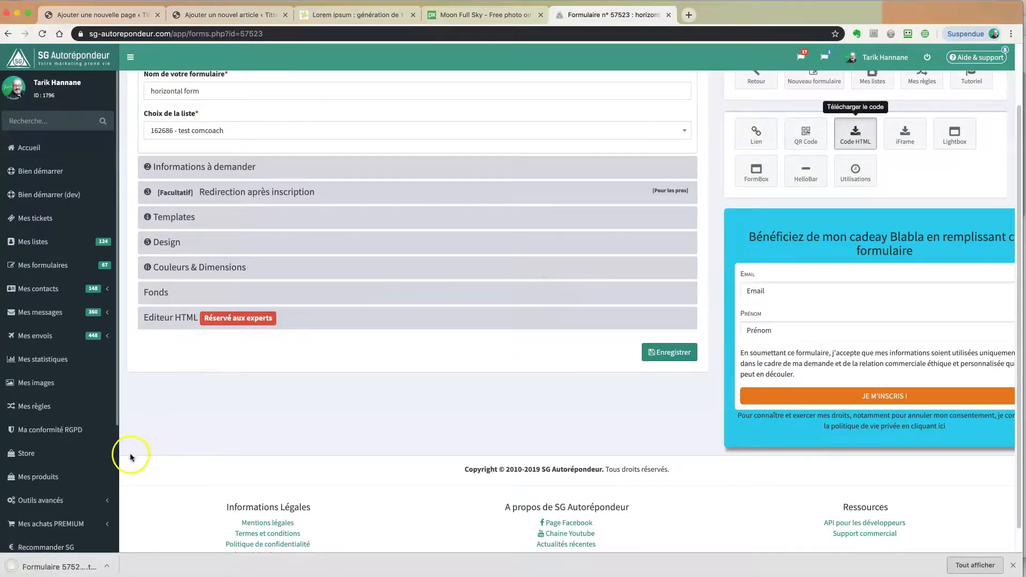
- Open the downloaded "Formulaire 57523 - horizontal form.txt", copy all of its HTML code and return to the browser
click(107, 565)
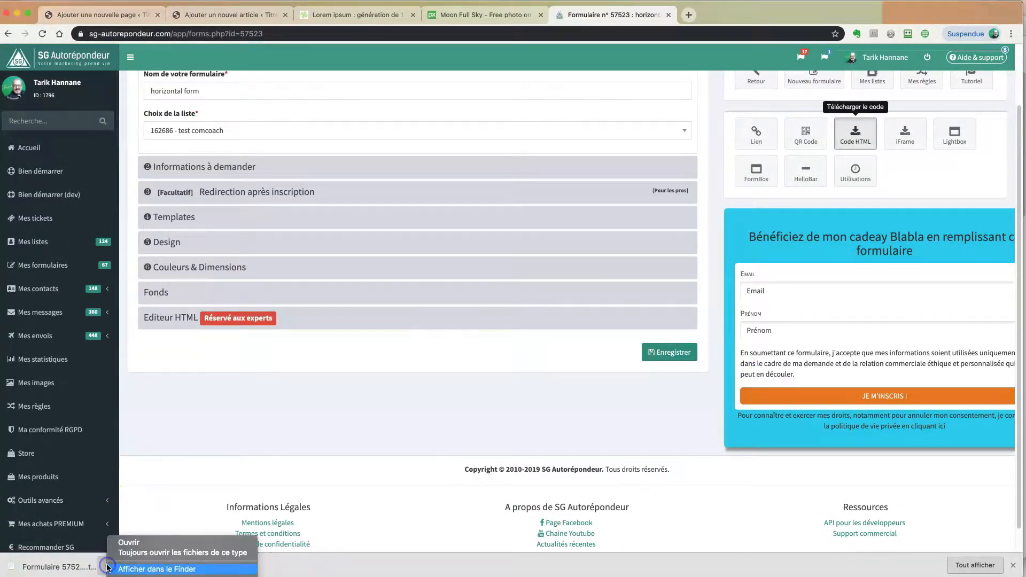
click(130, 544)
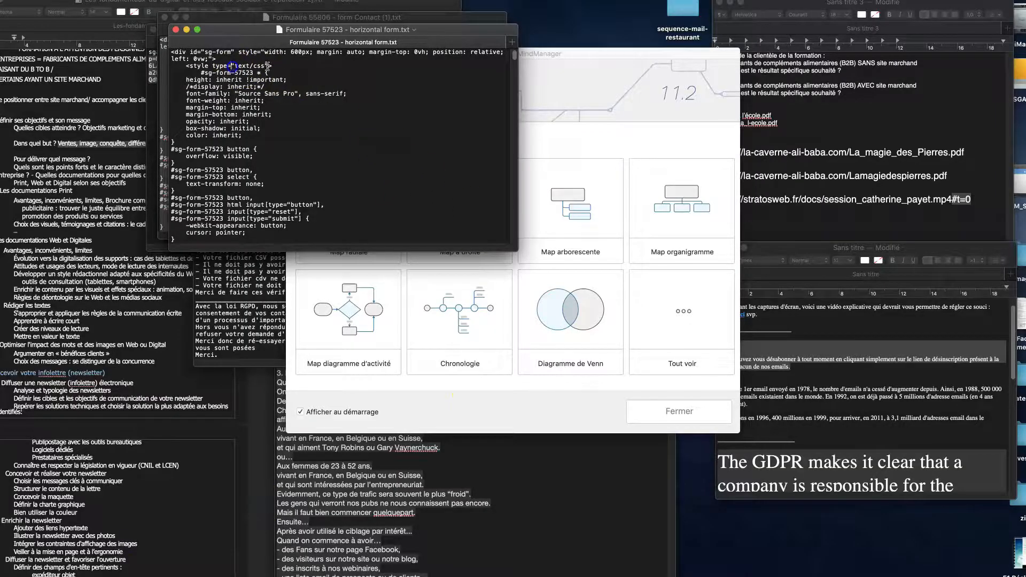
key(super+a)
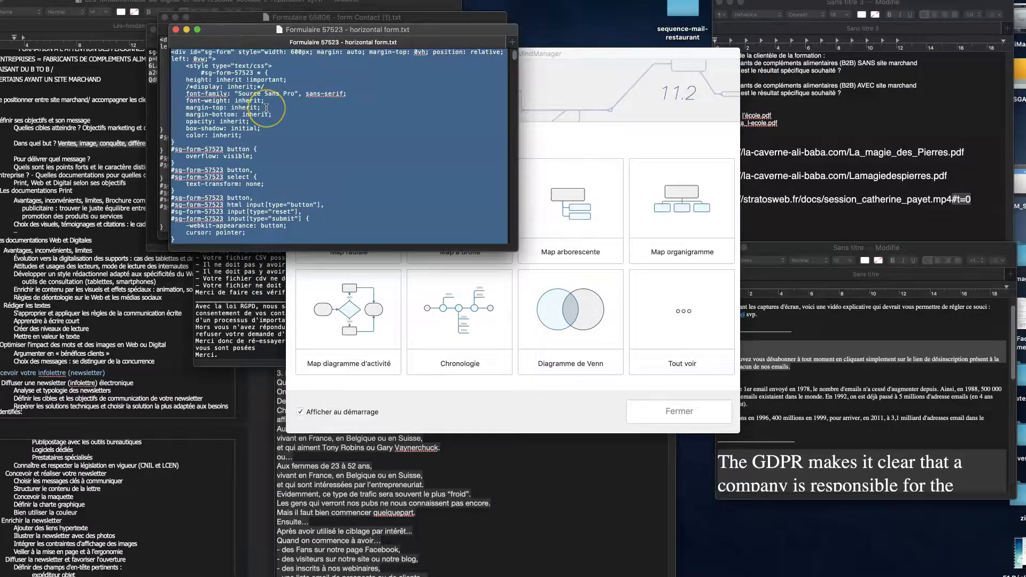
key(ctrl+Left)
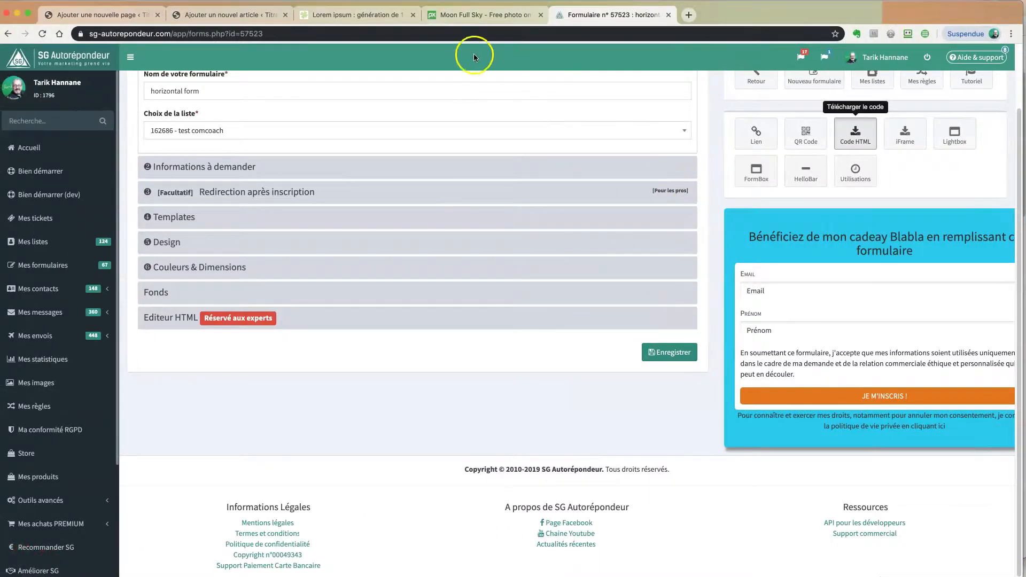
- Add an "HTML personnalisé" block below the "Rejoignez-nous..." heading in the article and paste the copied form code into it
click(250, 19)
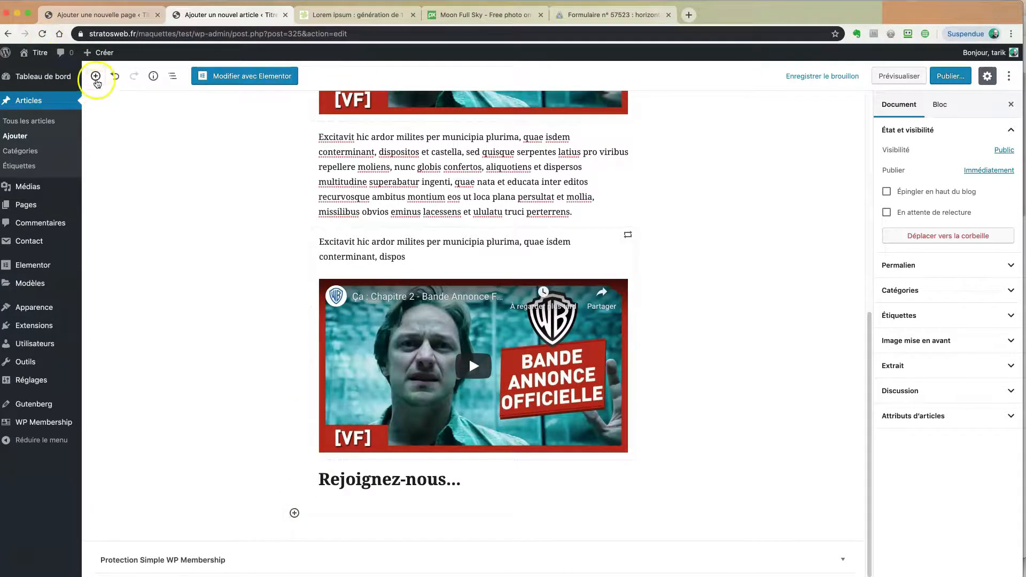
click(295, 514)
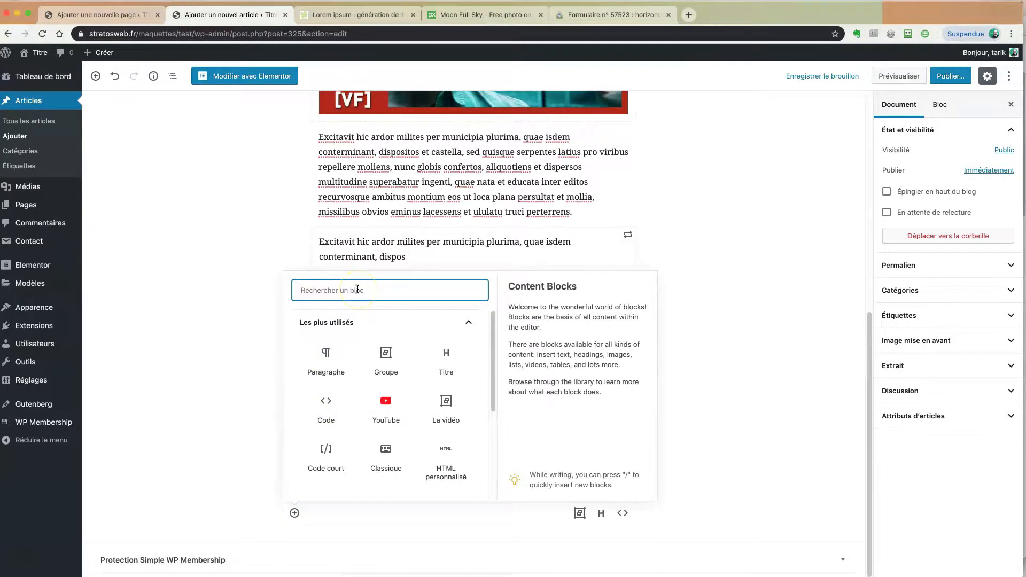
text(html)
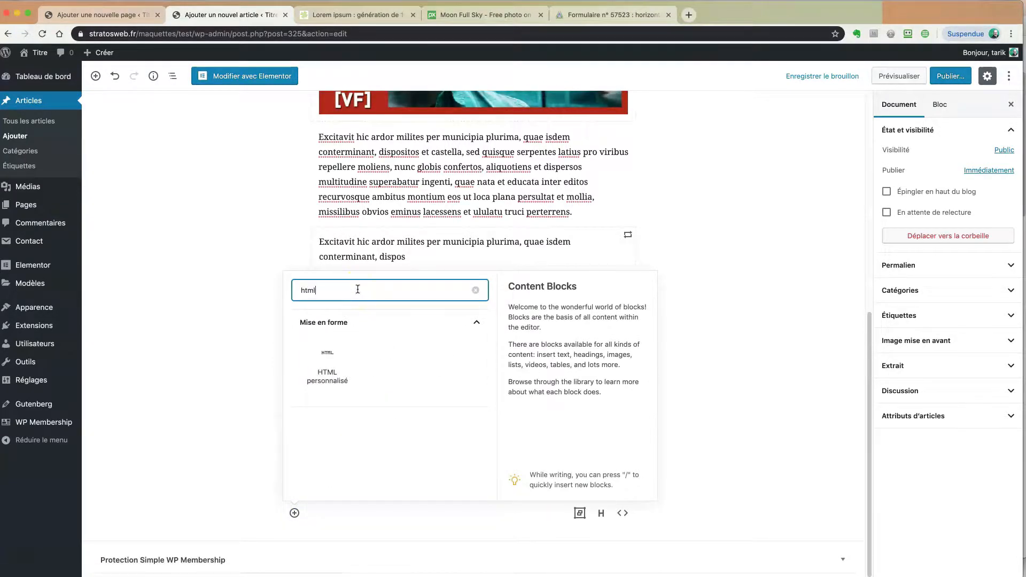
click(335, 365)
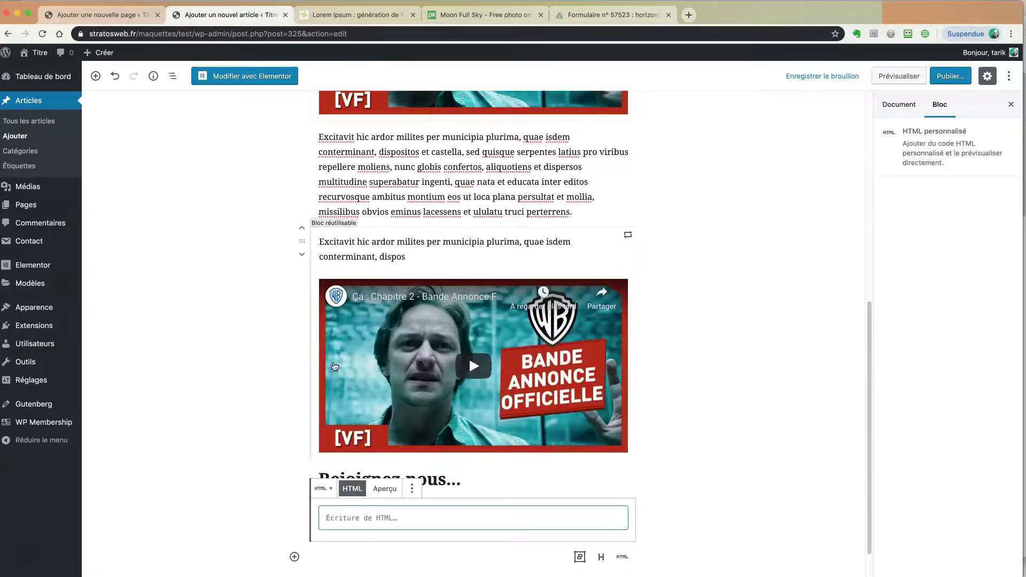
click(346, 520)
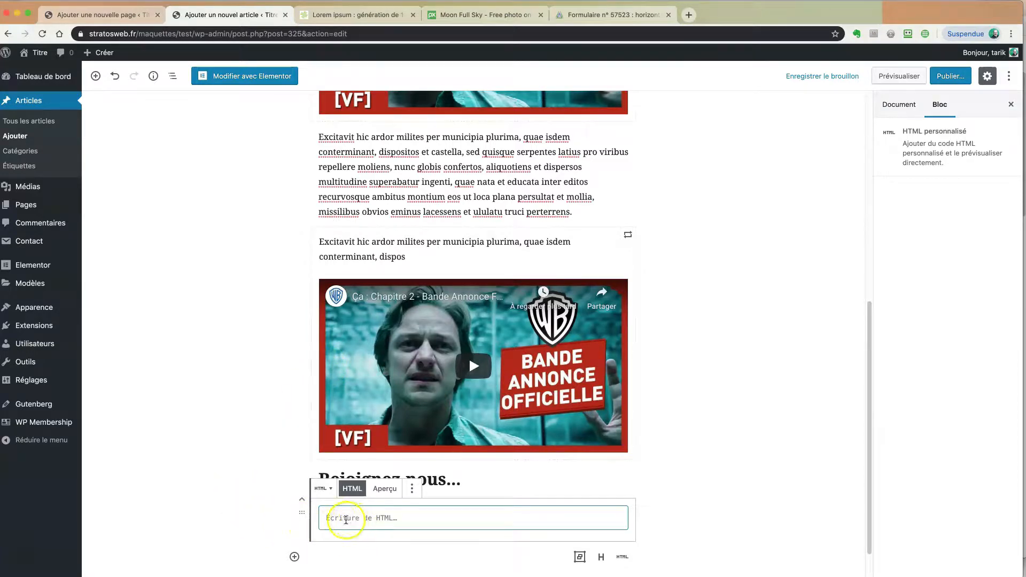
scroll(727, 529, down, 2)
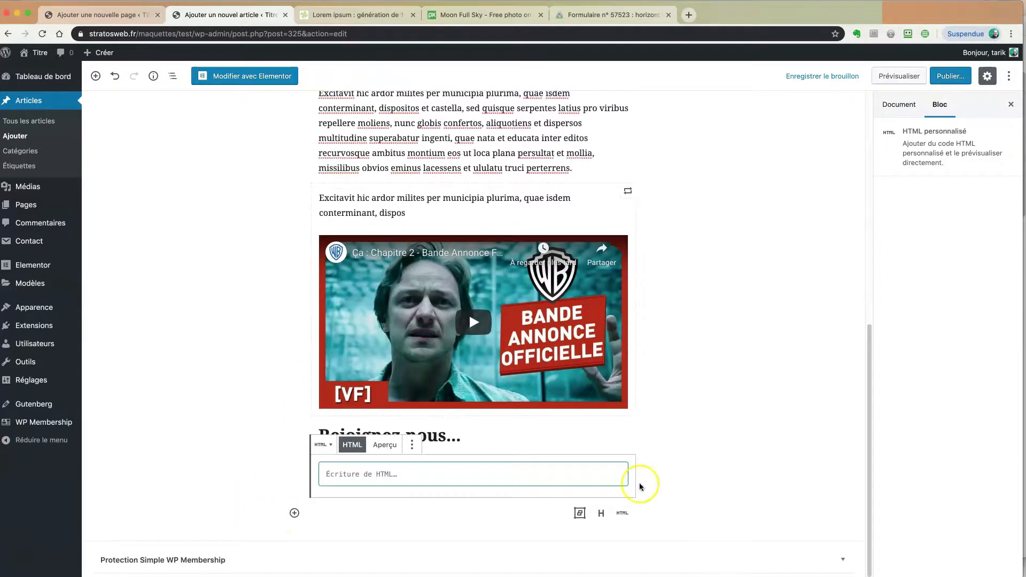
right_click(353, 474)
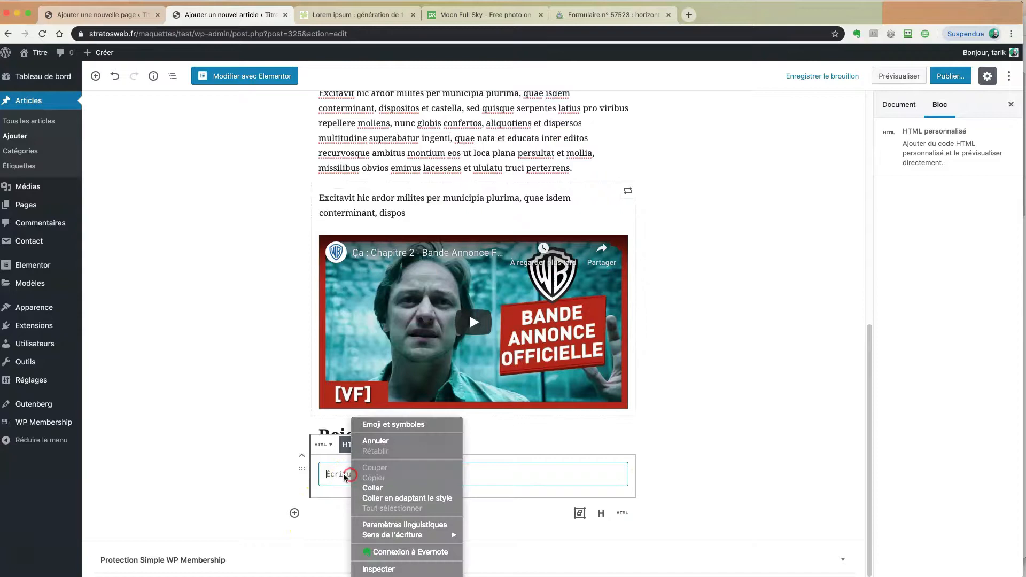
click(373, 488)
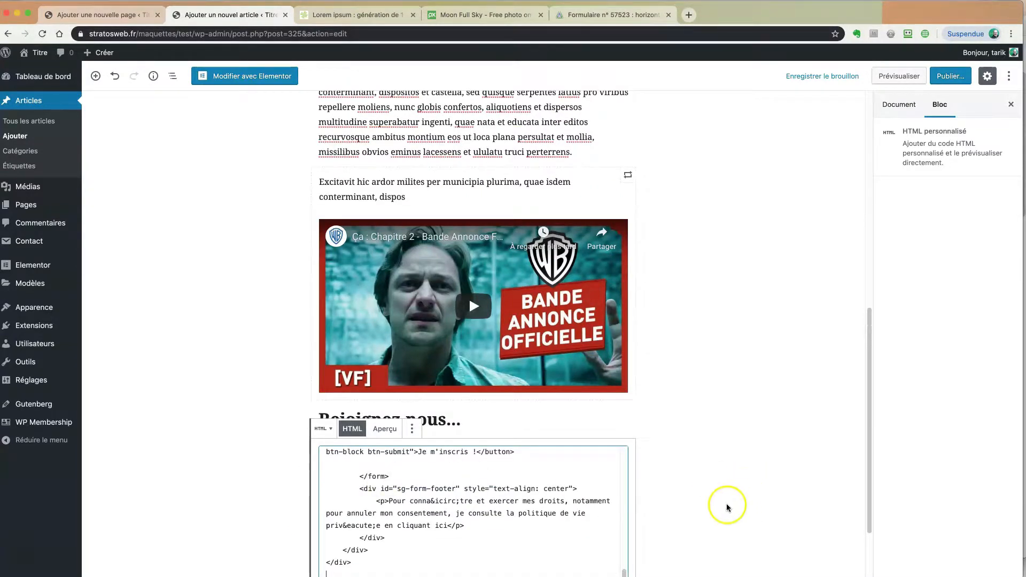
- Preview the HTML block and examine how the form's width fits inside it
scroll(726, 505, down, 3)
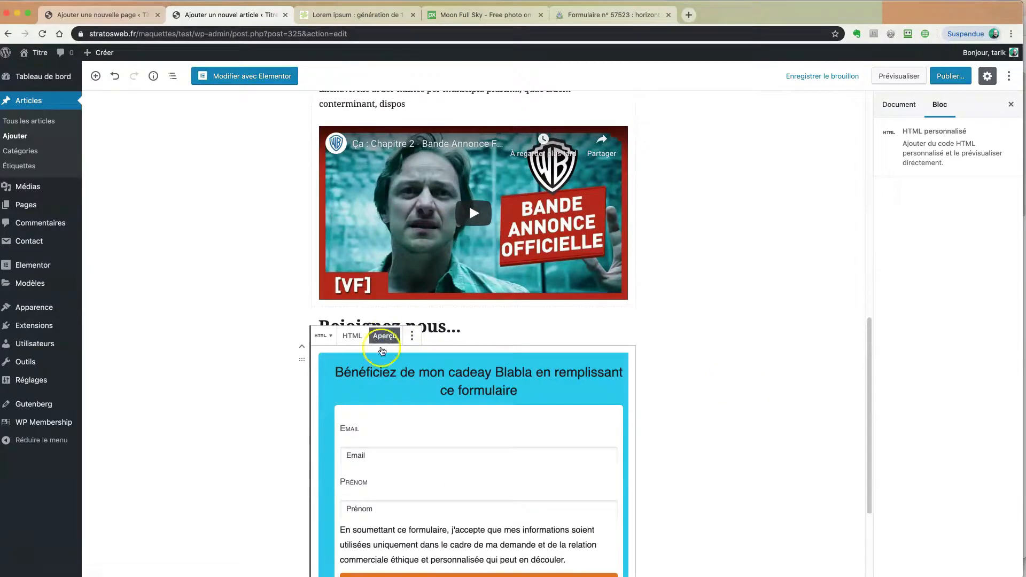
scroll(672, 415, down, 5)
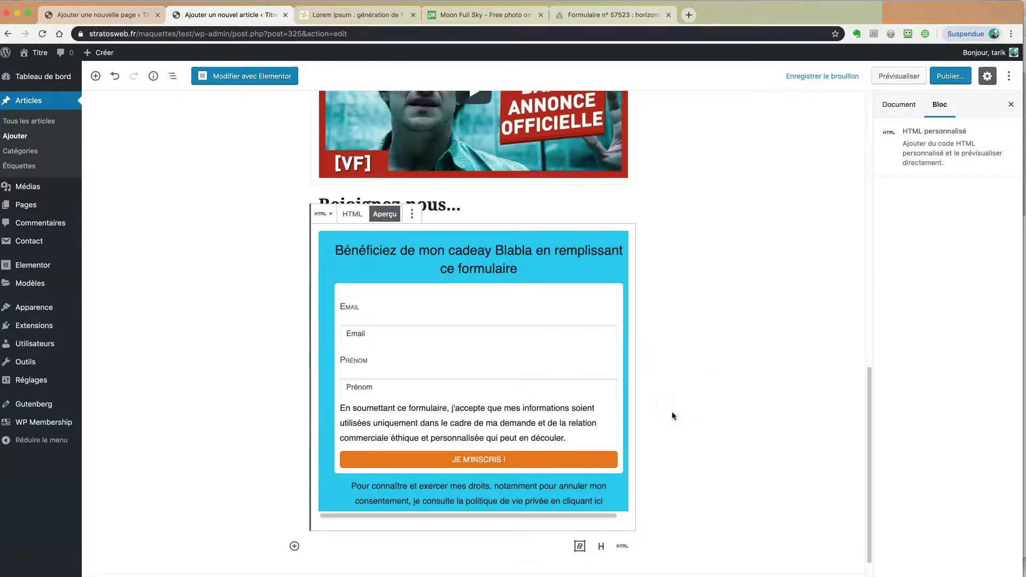
scroll(596, 428, down, 1)
scroll(596, 428, right, 1)
scroll(596, 428, left, 1)
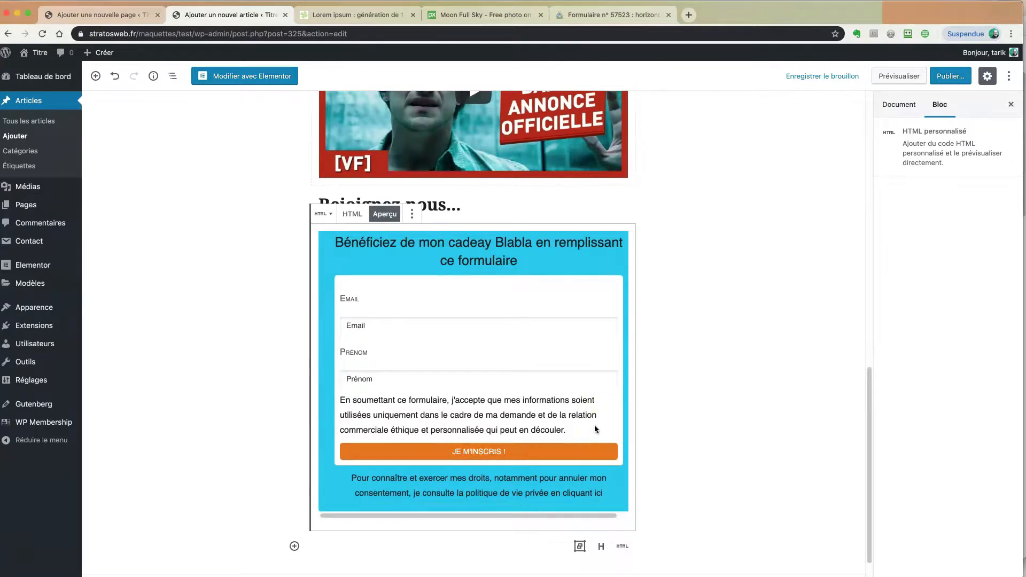
scroll(596, 427, right, 1)
mouse_move(446, 515)
mouse_down()
mouse_move(436, 516)
mouse_move(464, 516)
mouse_move(435, 515)
mouse_up()
- Set the width of the SG Autorépondeur form to 580 px and save the form
click(608, 15)
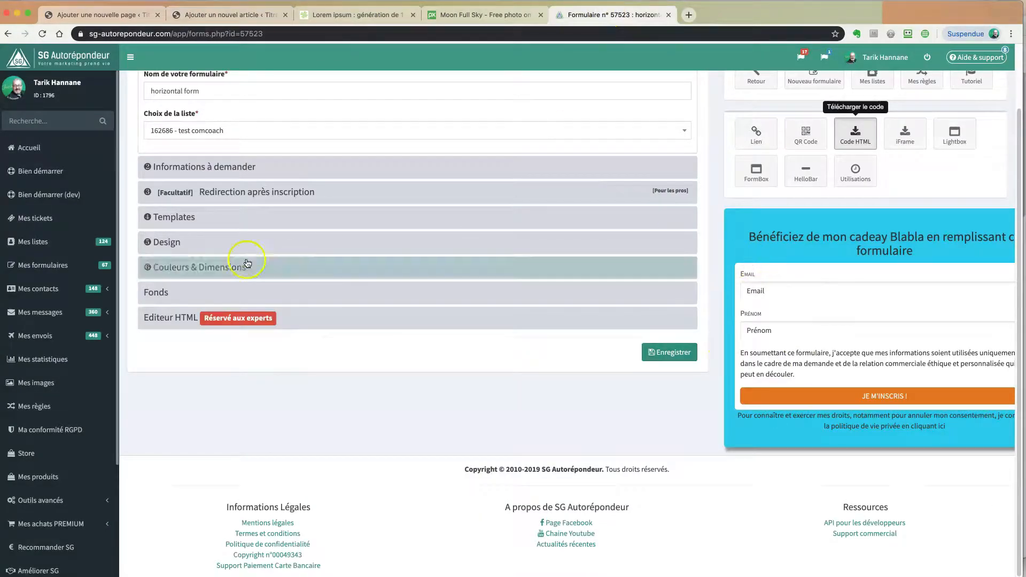
click(173, 278)
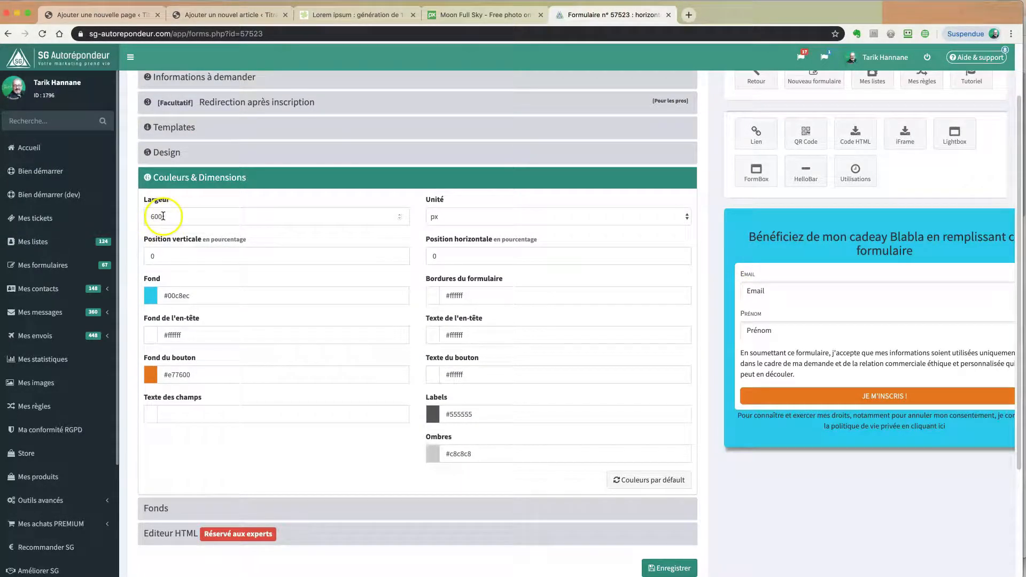
drag(163, 216, 137, 216)
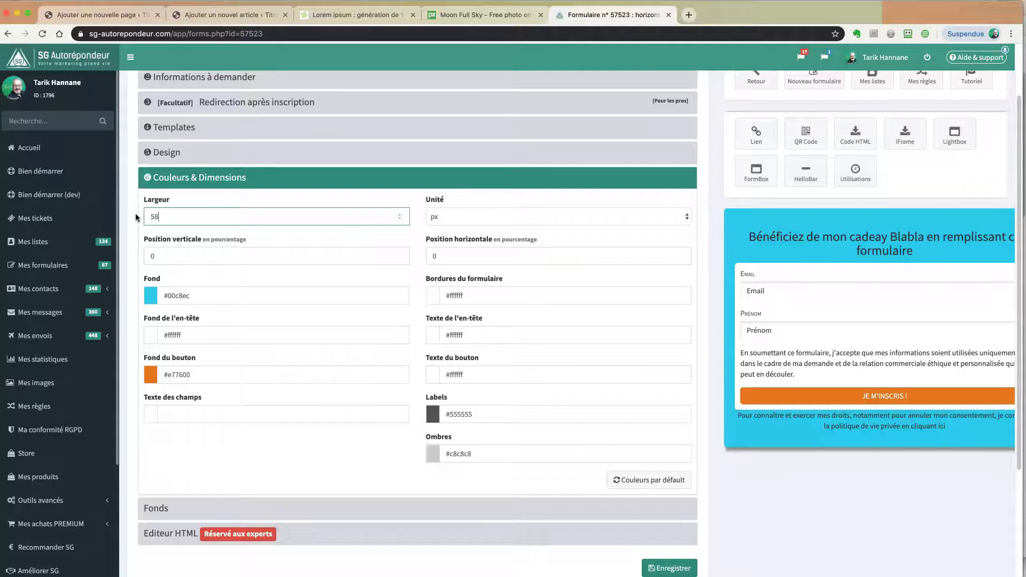
click(668, 569)
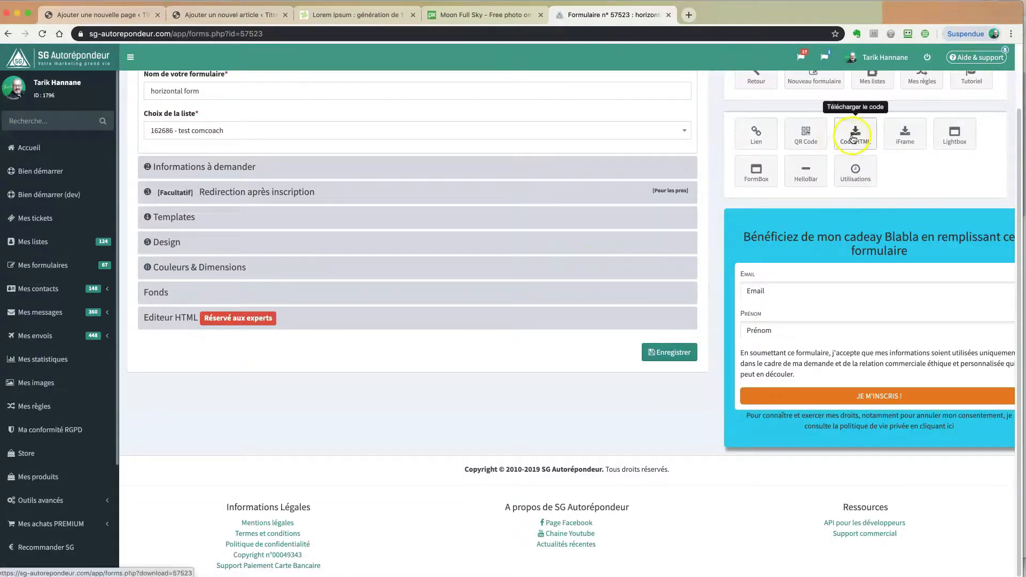
- Download the form's updated HTML code to Téléchargements as "Formulaire 57523 - horizontal form (1).txt" and show the file in Finder
click(854, 137)
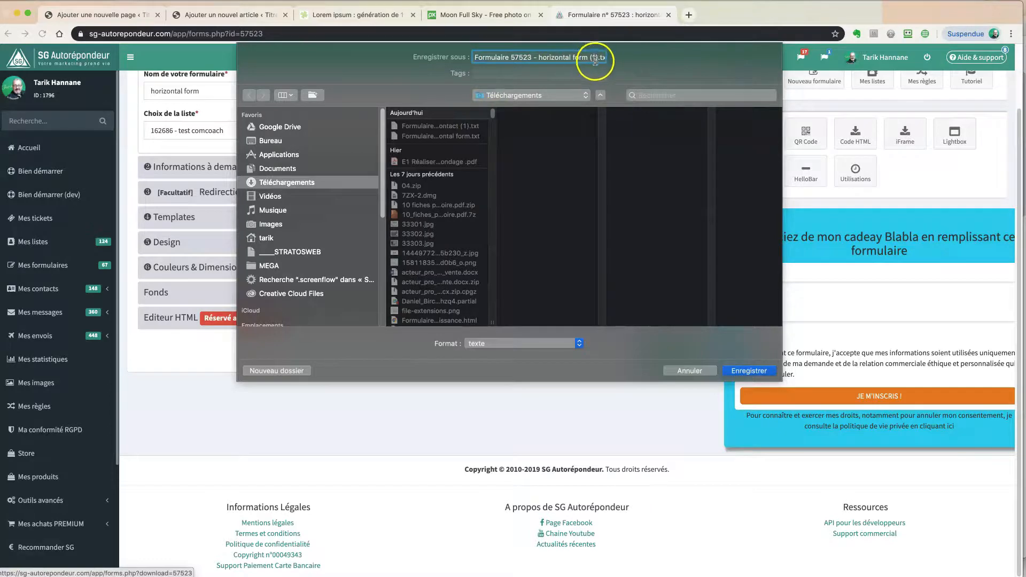
click(749, 370)
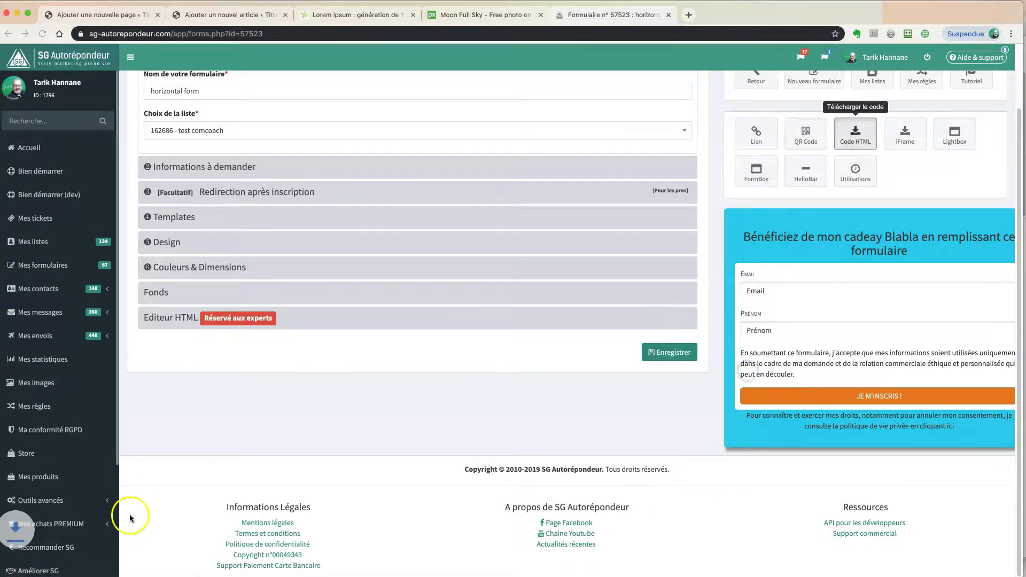
click(107, 567)
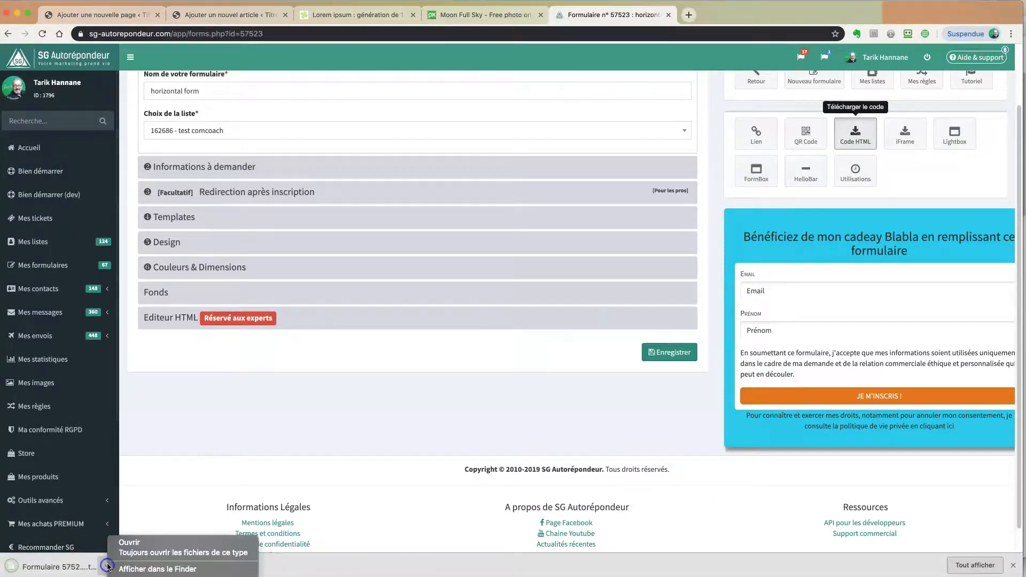
click(155, 565)
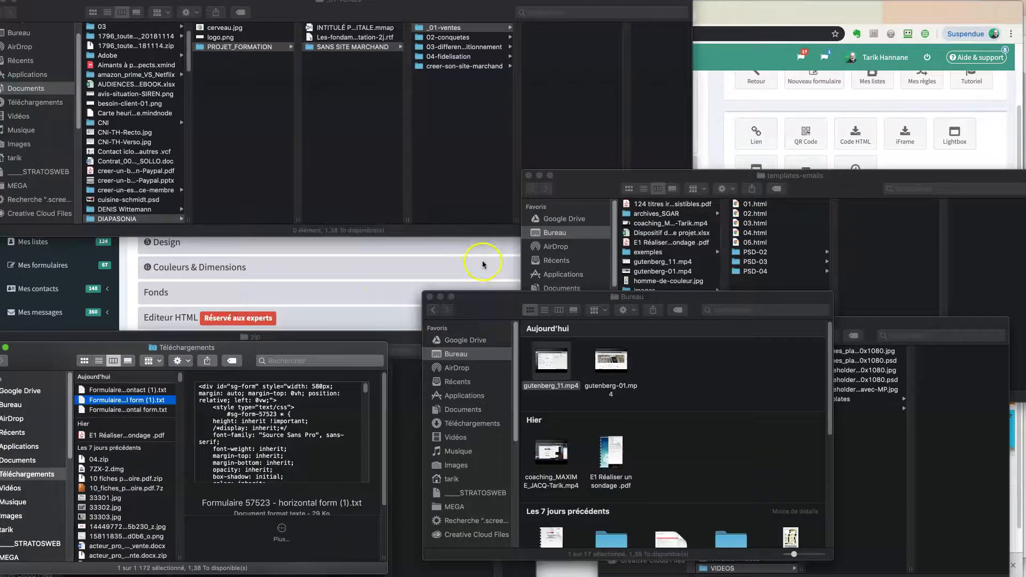
- Open "Formulaire 57523 - horizontal form (1).txt", copy all of its HTML code and return to the browser
double_click(85, 401)
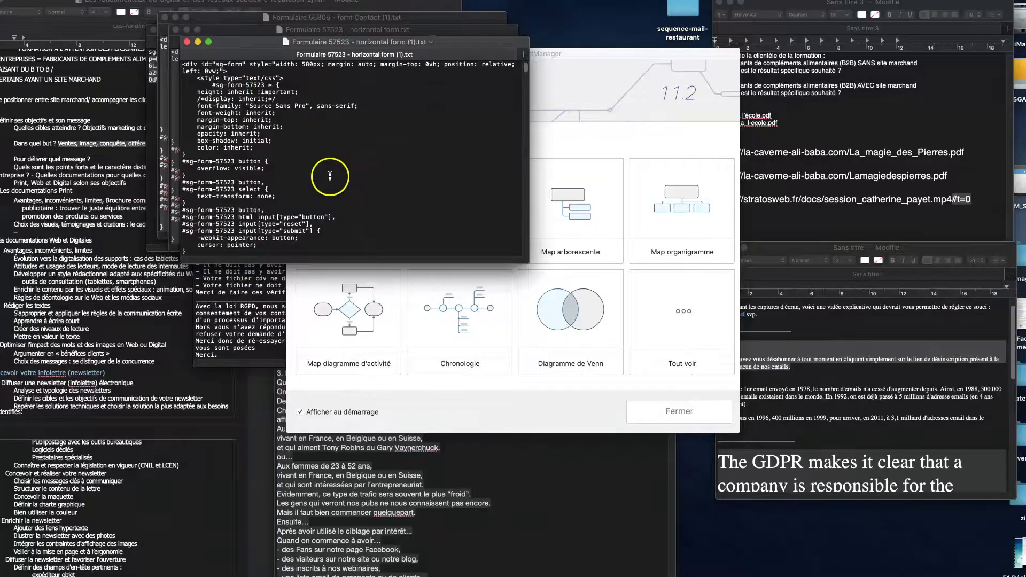
click(300, 140)
key(super+a)
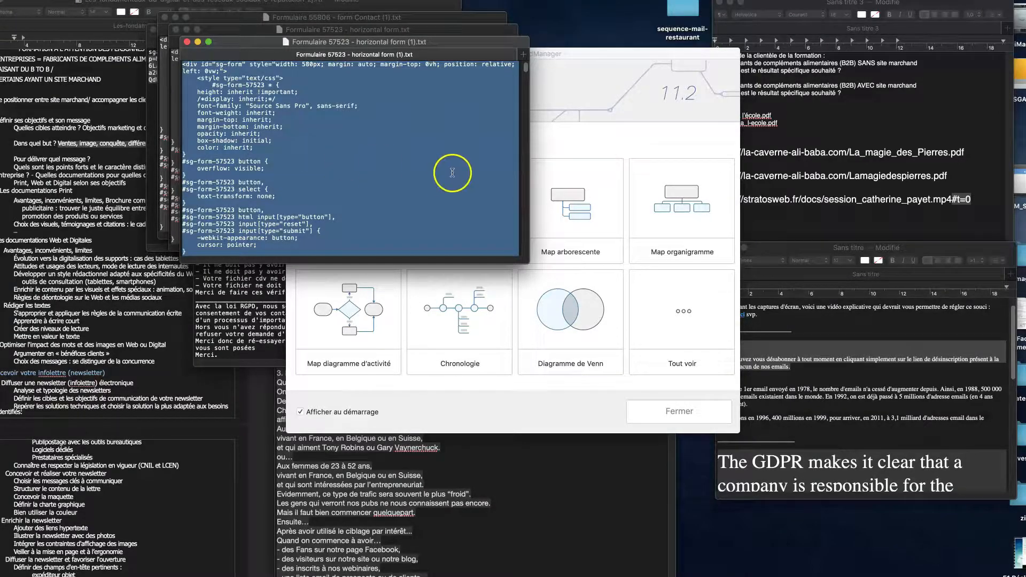
key(ctrl+Left)
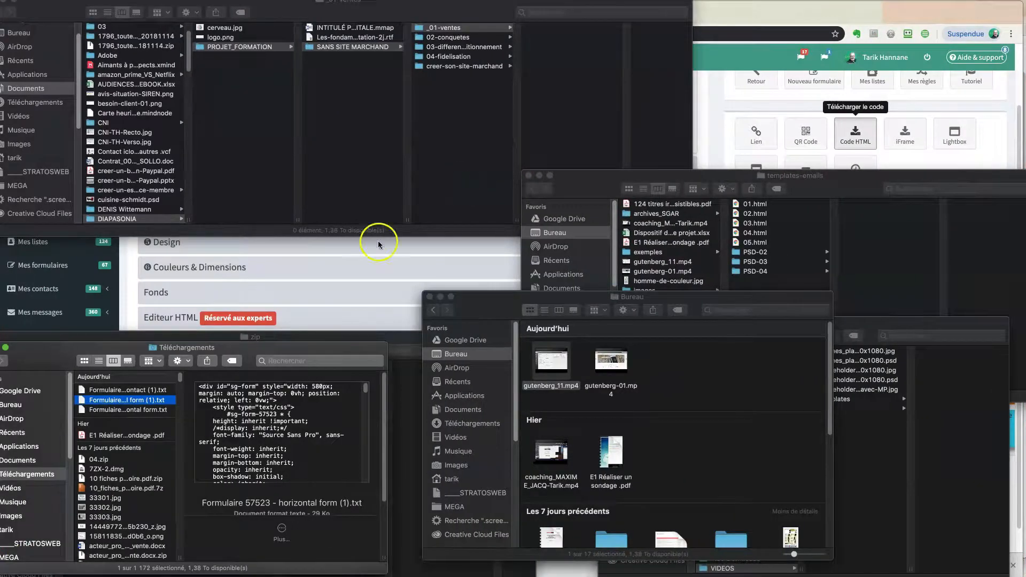
click(379, 244)
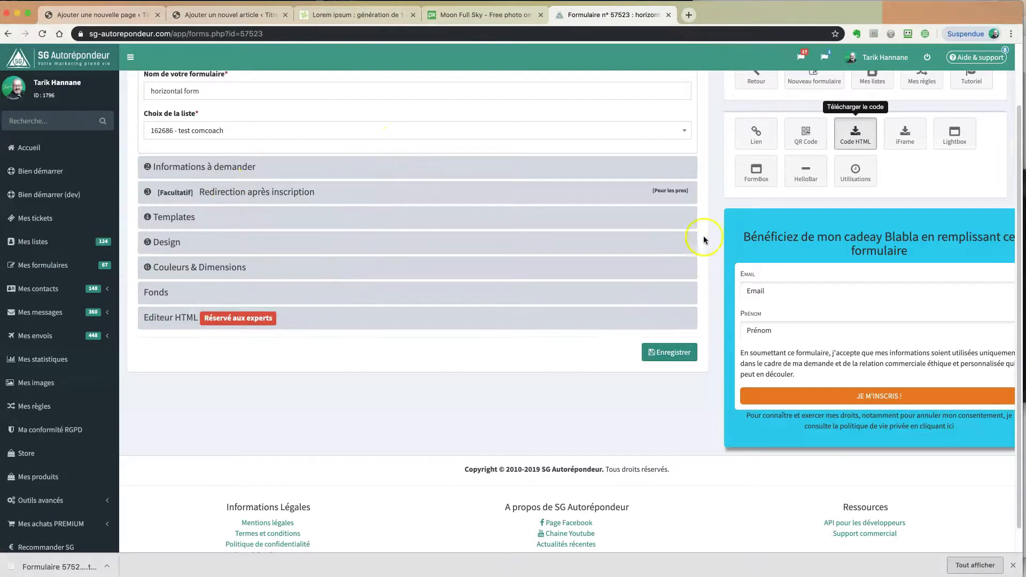
- Replace all the code in the article's HTML block with the newly copied form code
click(235, 15)
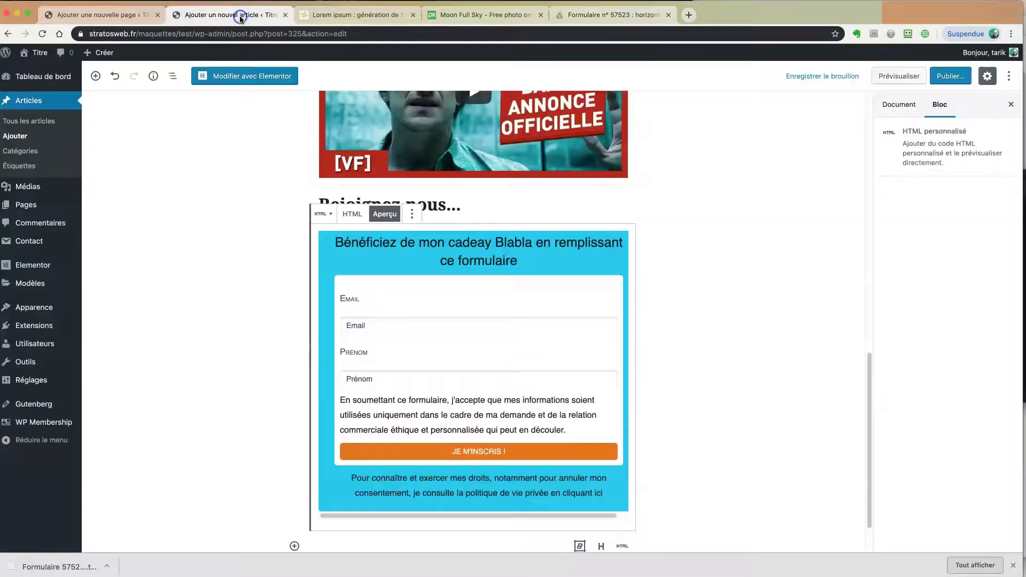
click(351, 214)
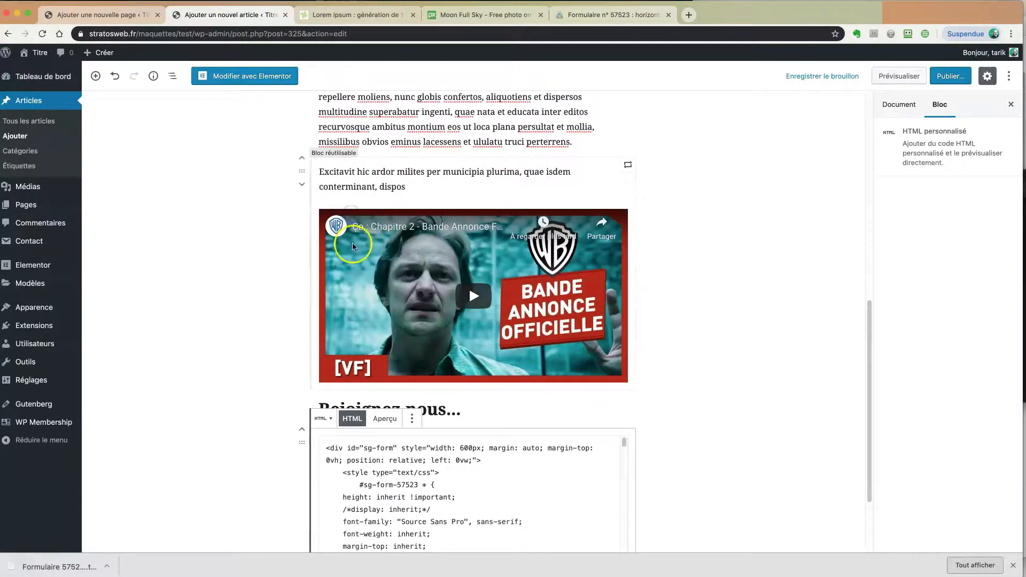
scroll(706, 396, down, 4)
click(394, 355)
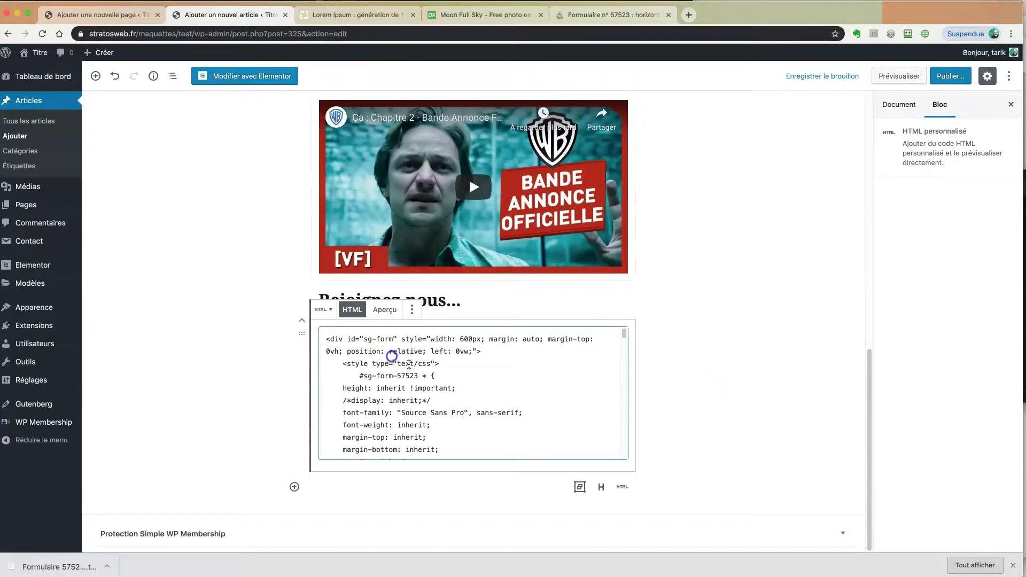
key(super+a)
right_click(377, 366)
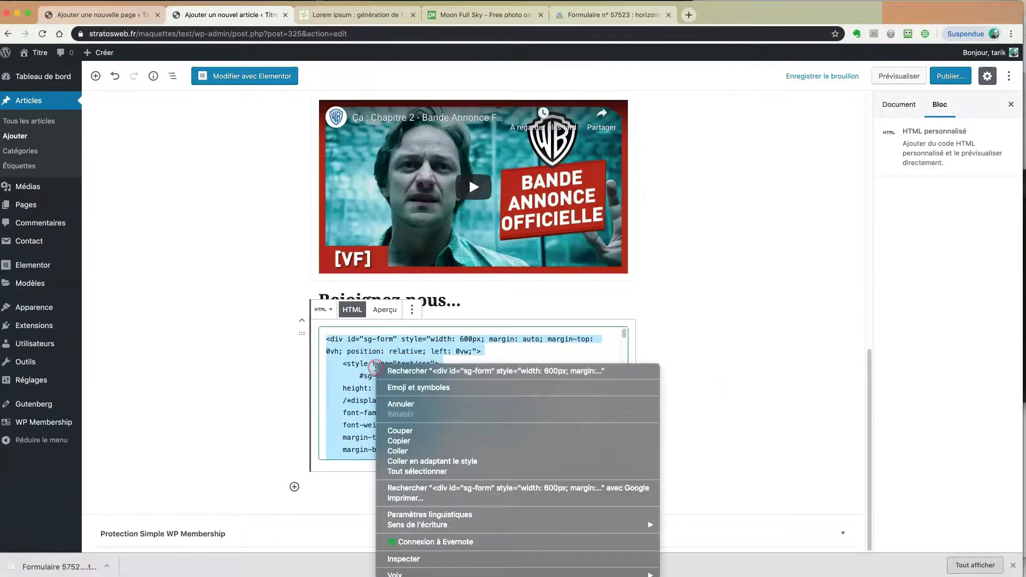
click(409, 441)
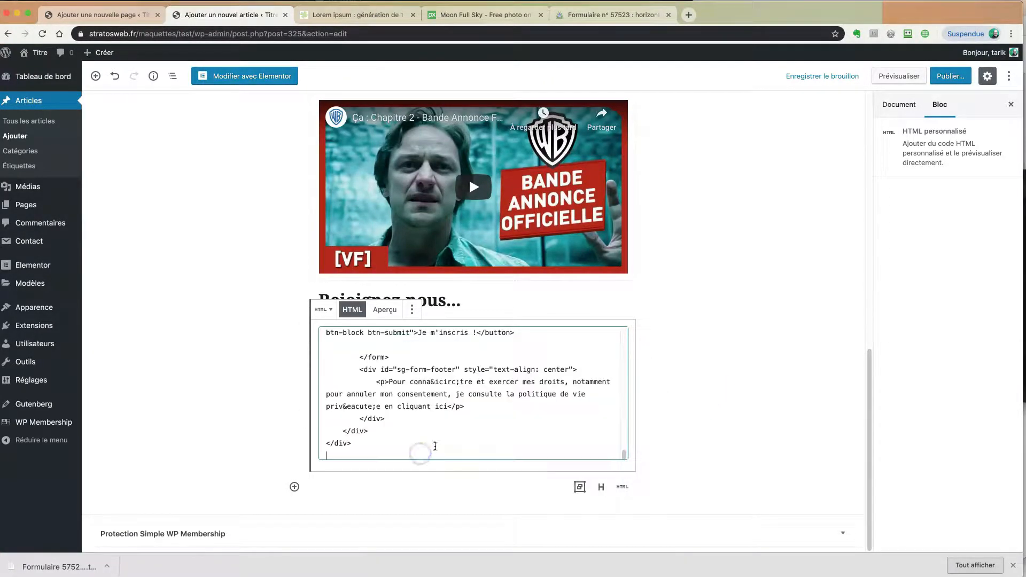
- Switch the HTML block to its preview, check the whole form and deselect the block
click(385, 310)
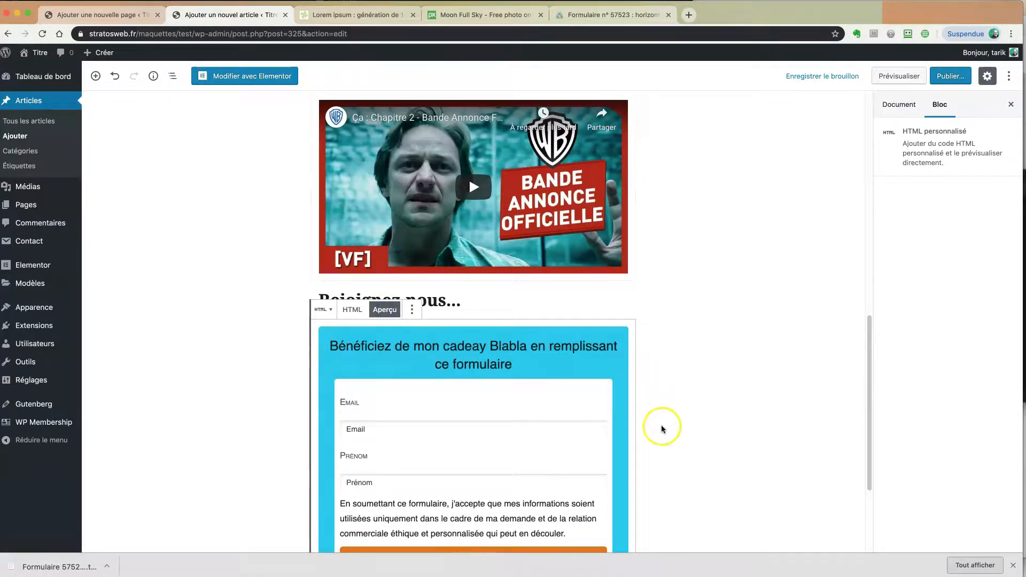
scroll(663, 425, down, 5)
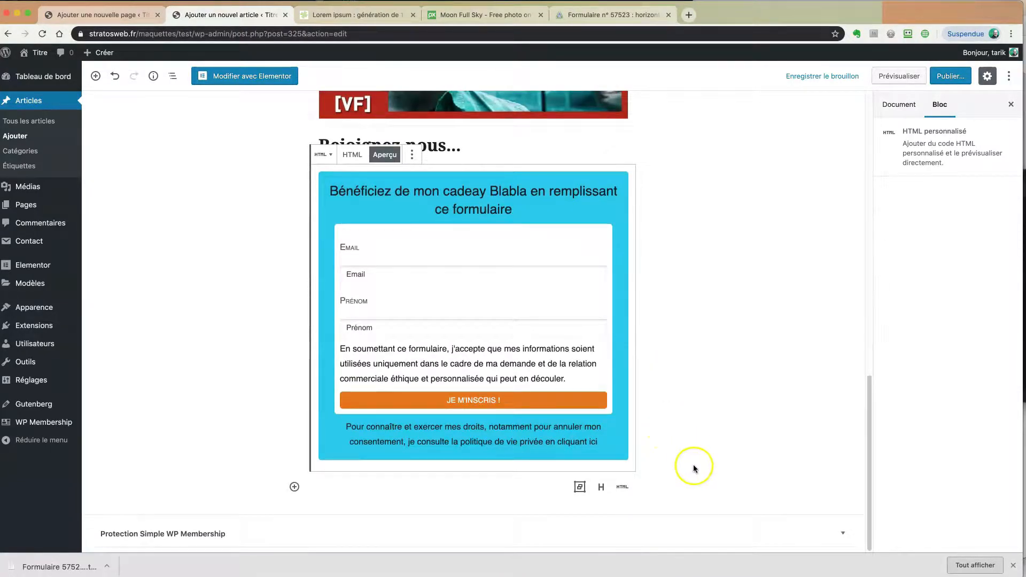
click(683, 389)
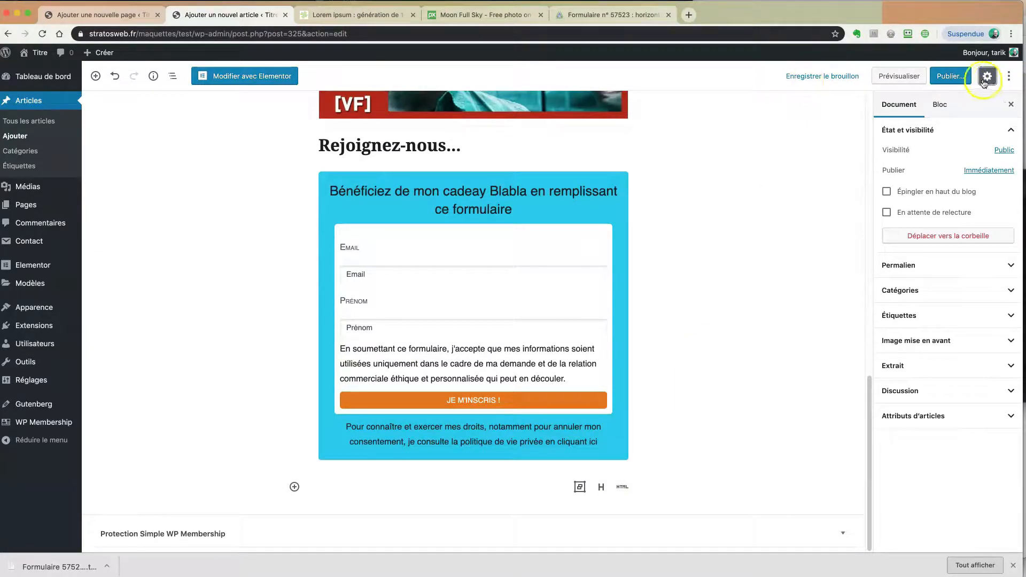
- Publish the article "Le pouvoir des mots" after looking over its content
click(951, 76)
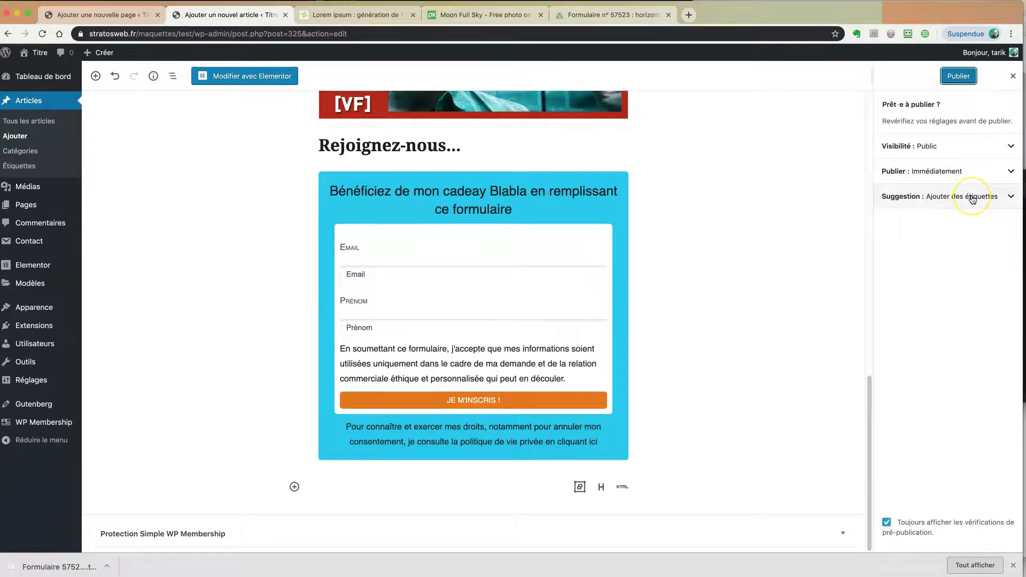
scroll(802, 147, up, 5)
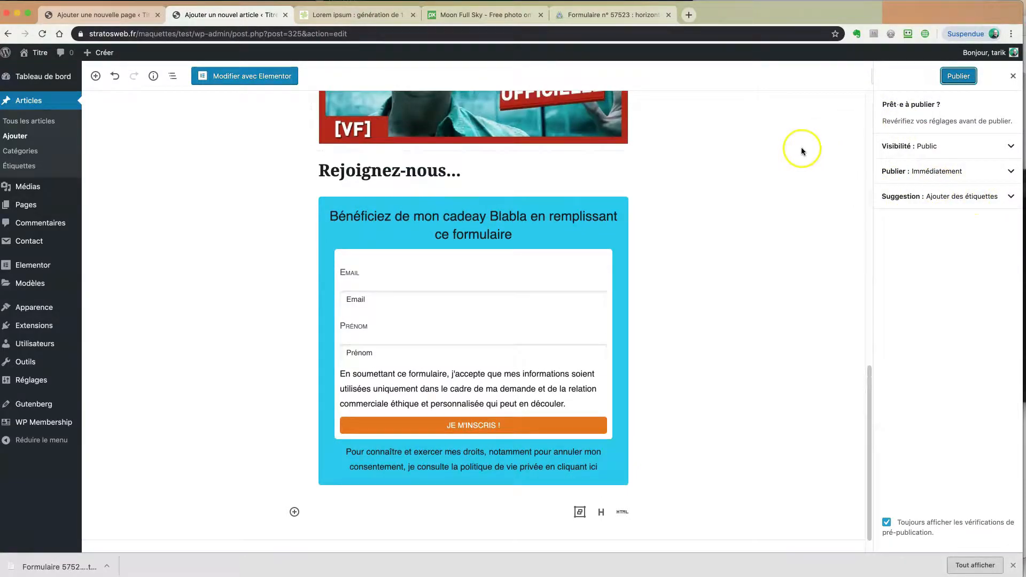
scroll(803, 146, up, 15)
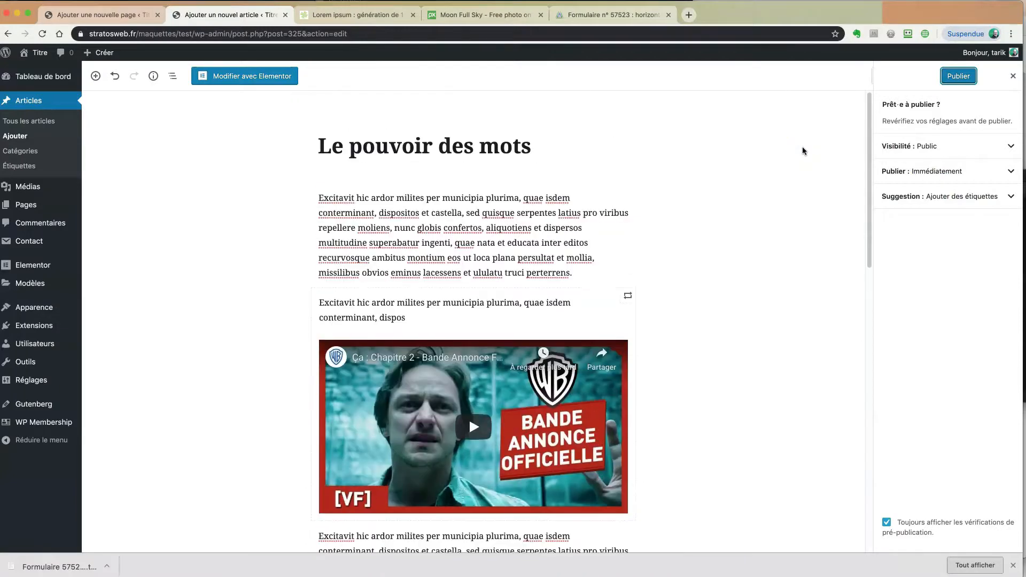
click(858, 147)
click(960, 76)
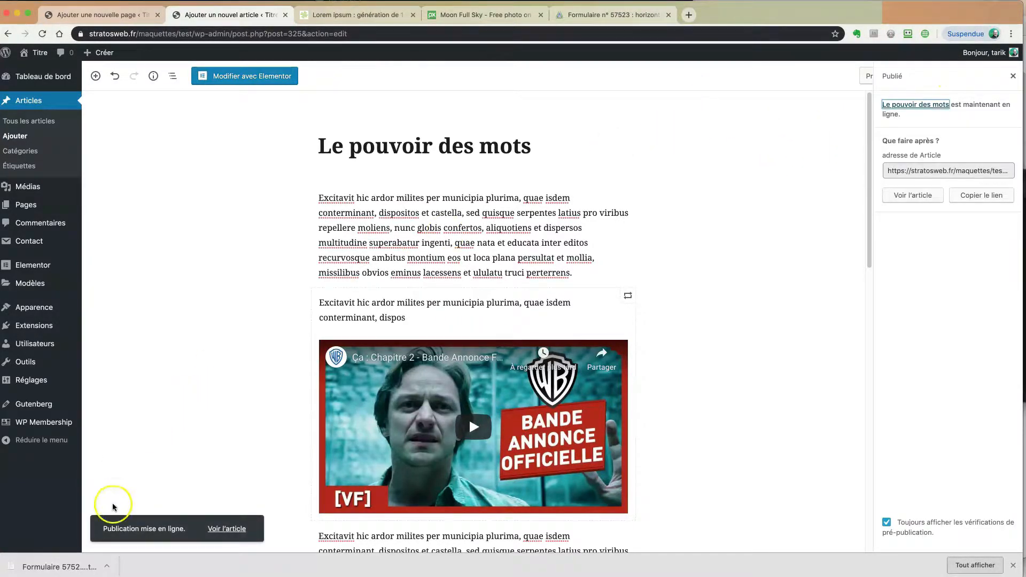
- View the published article and check how the sign-up form under "Rejoignez-nous..." is displayed
click(225, 531)
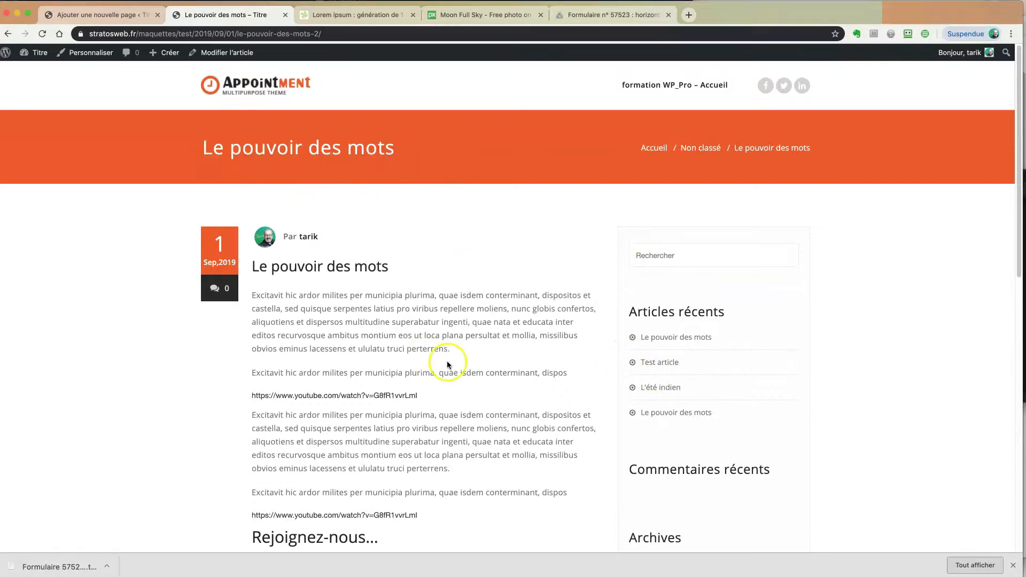
scroll(447, 360, down, 4)
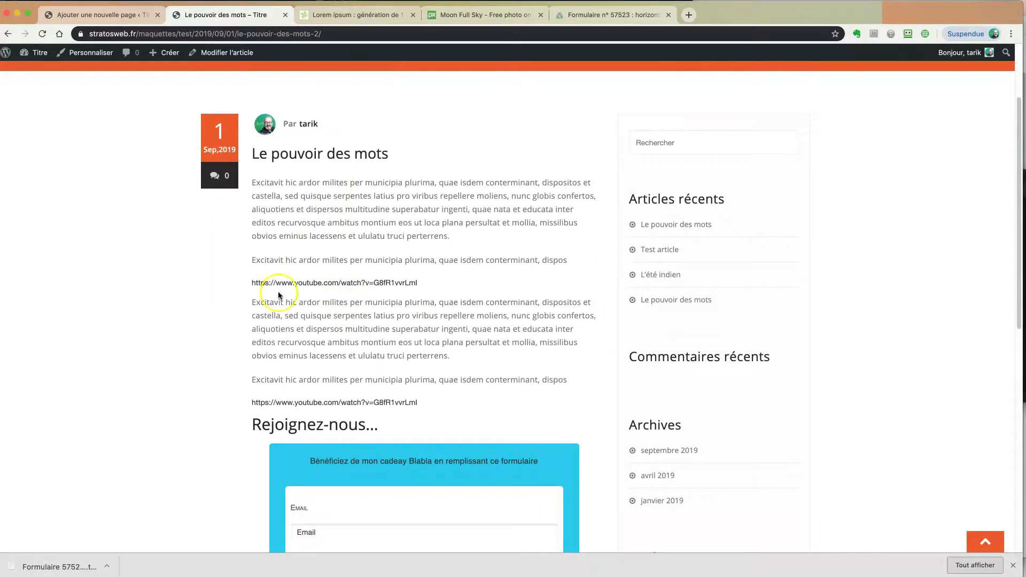
scroll(264, 321, down, 6)
scroll(241, 307, down, 2)
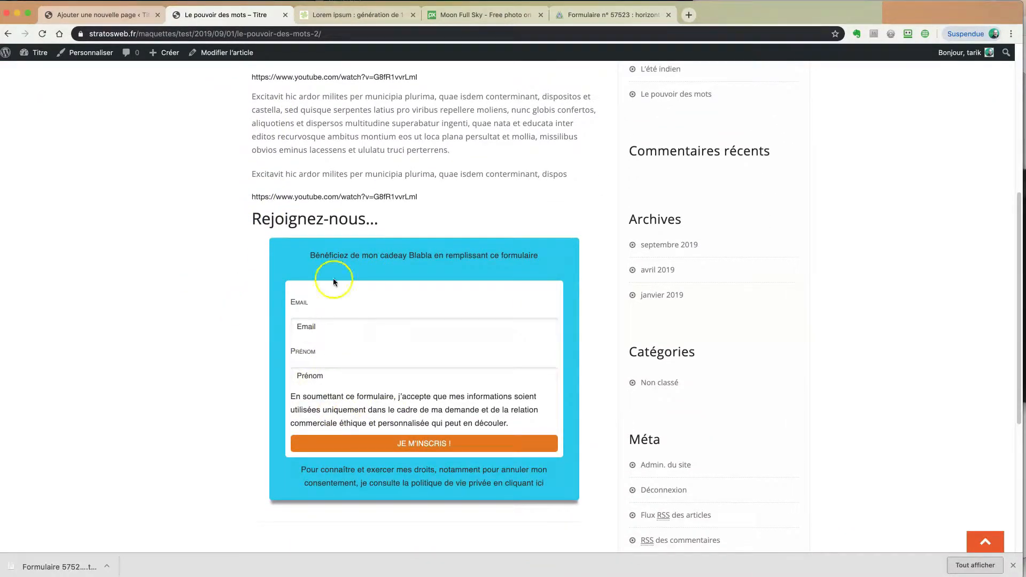
scroll(334, 257, up, 6)
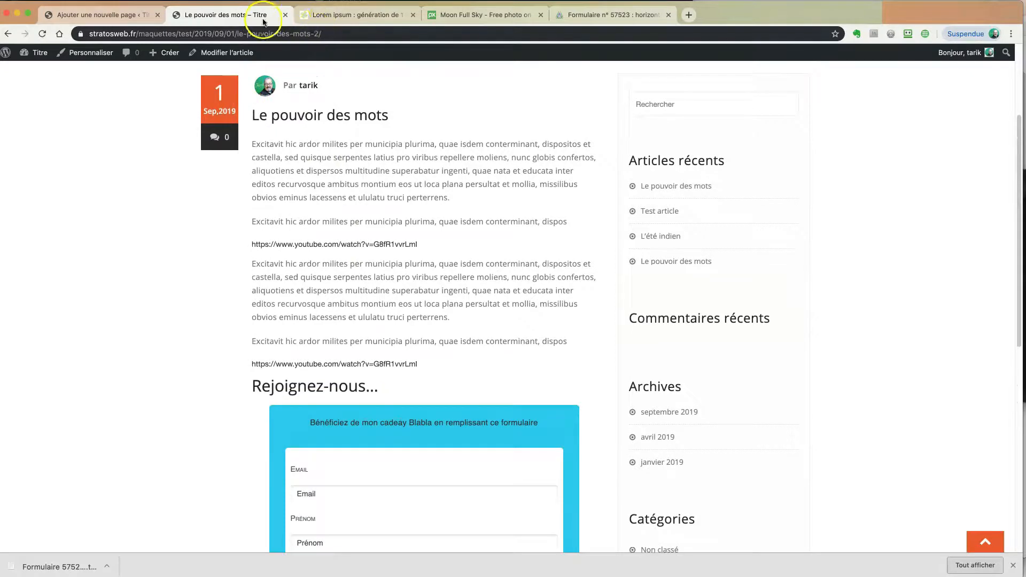
- Create a new article titled "Le pouvoir des images"
mouse_move(167, 54)
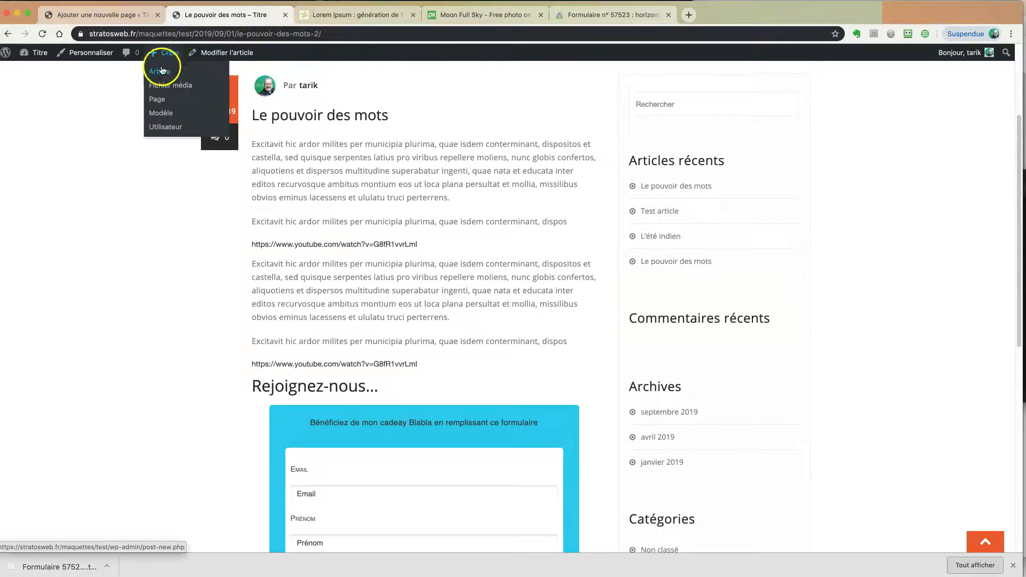
click(165, 72)
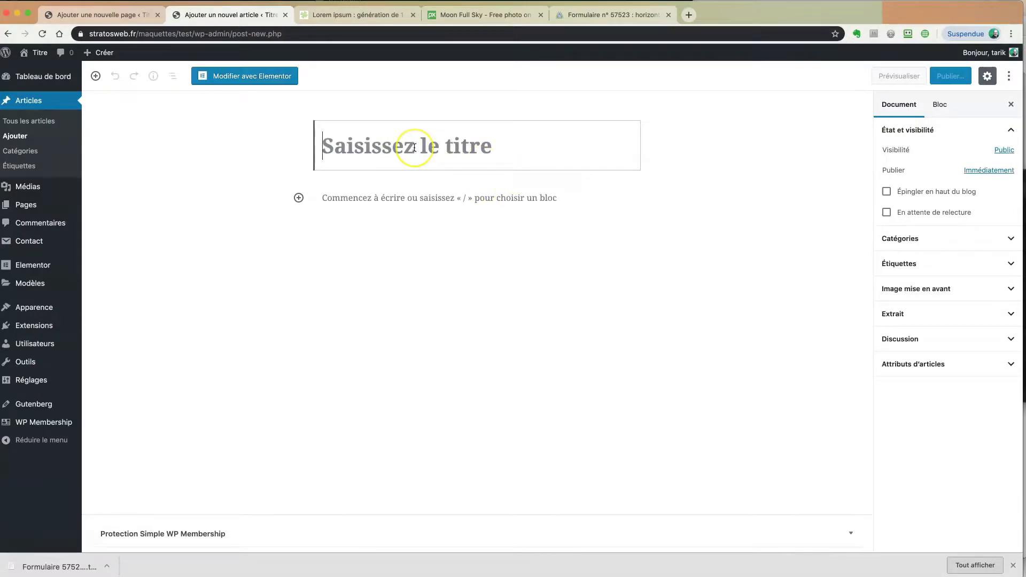
text(Le pouvoir de)
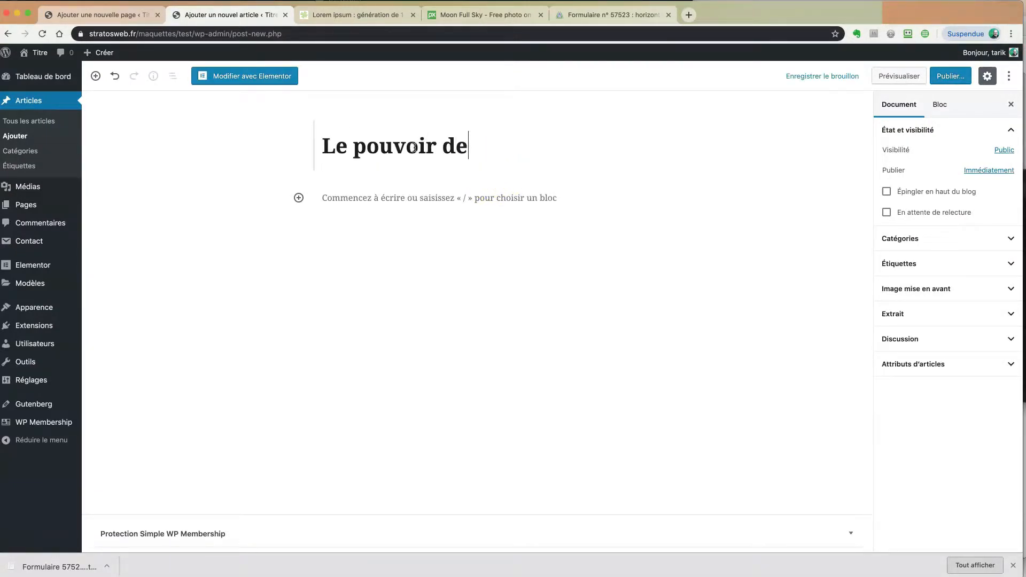
text(s im)
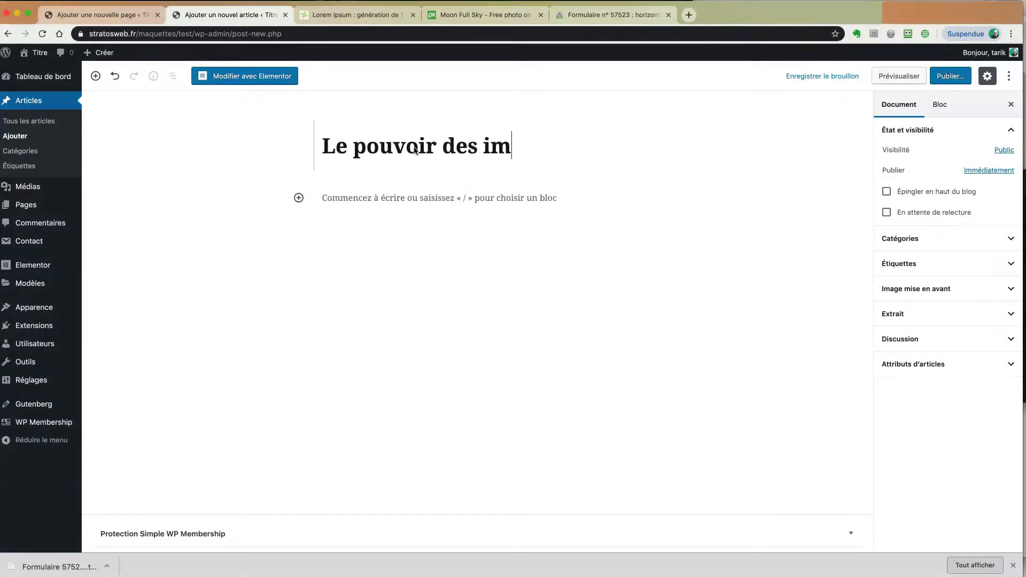
click(534, 132)
click(513, 150)
text(age)
click(551, 145)
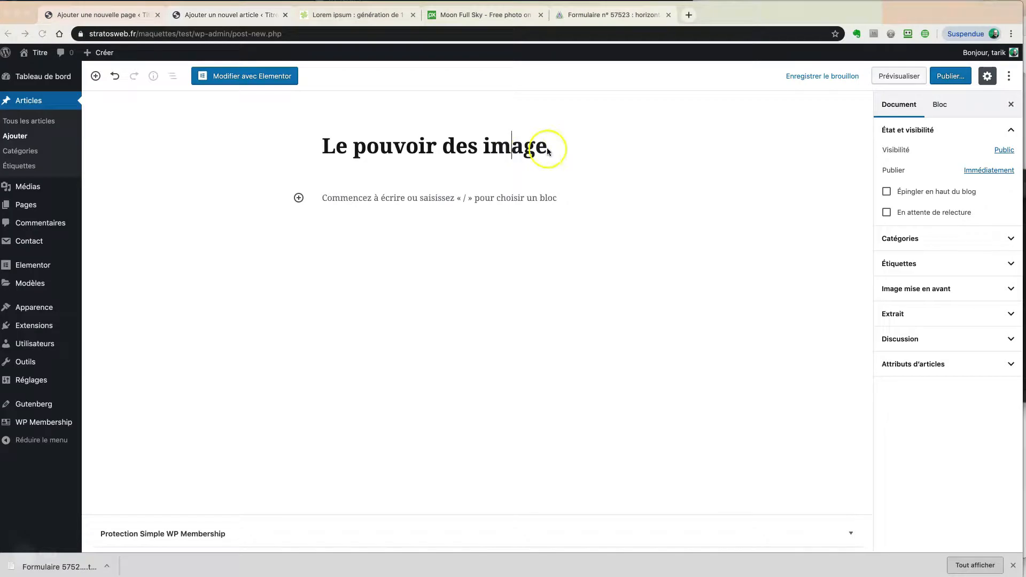
text(s)
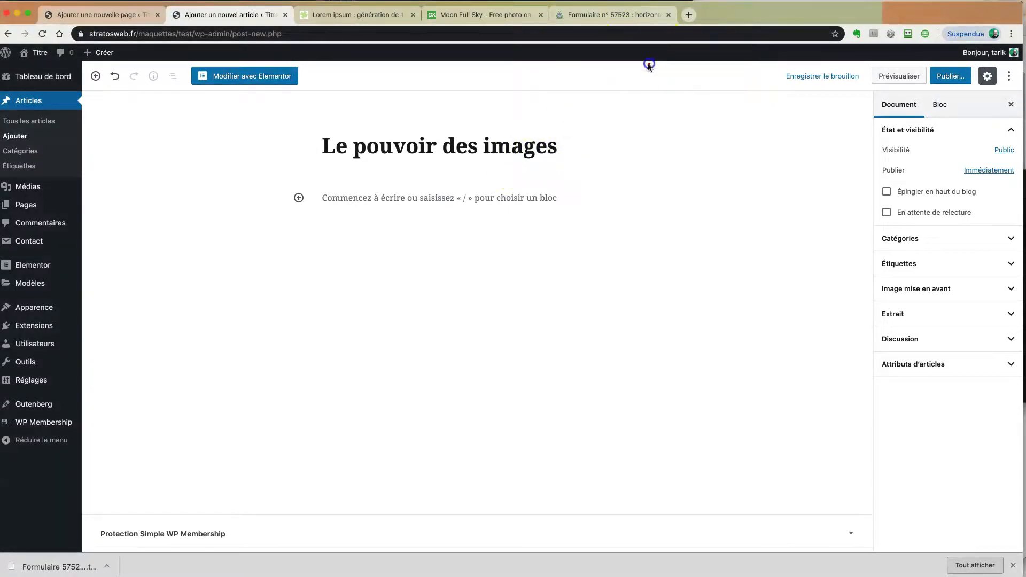
click(398, 210)
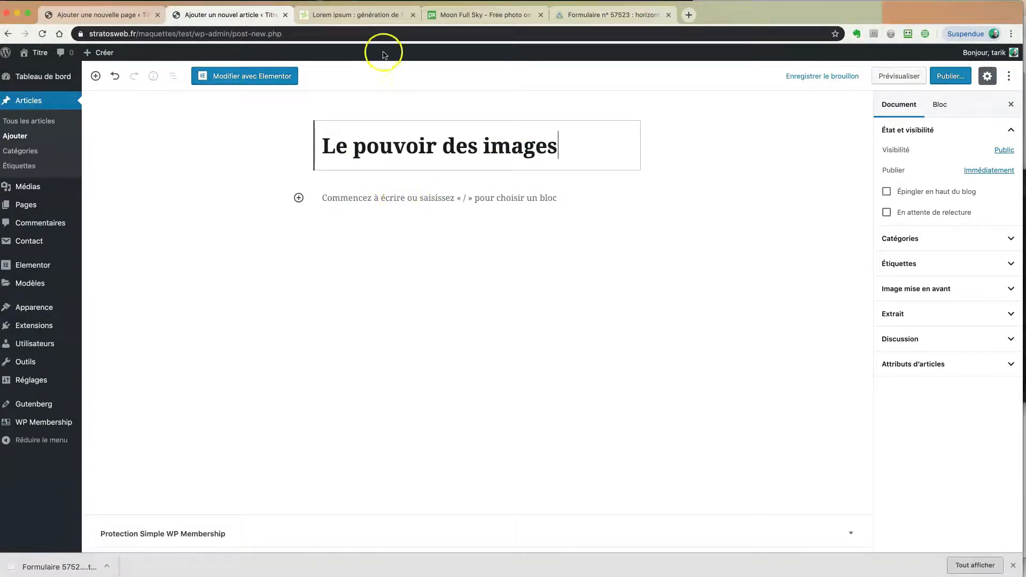
- Generate two paragraphs of lorem ipsum on the faux-texte.com page and copy both
click(374, 15)
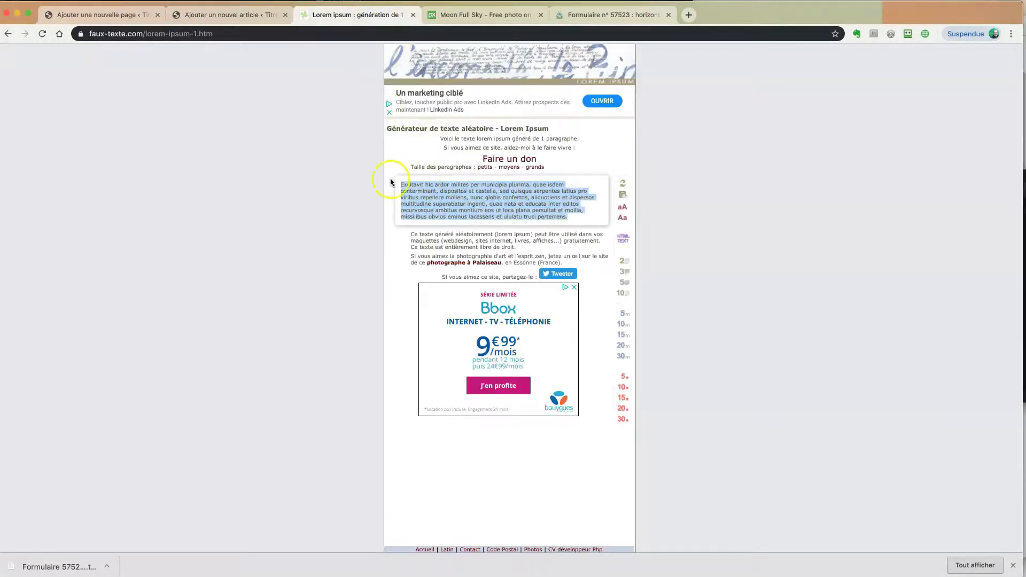
click(375, 145)
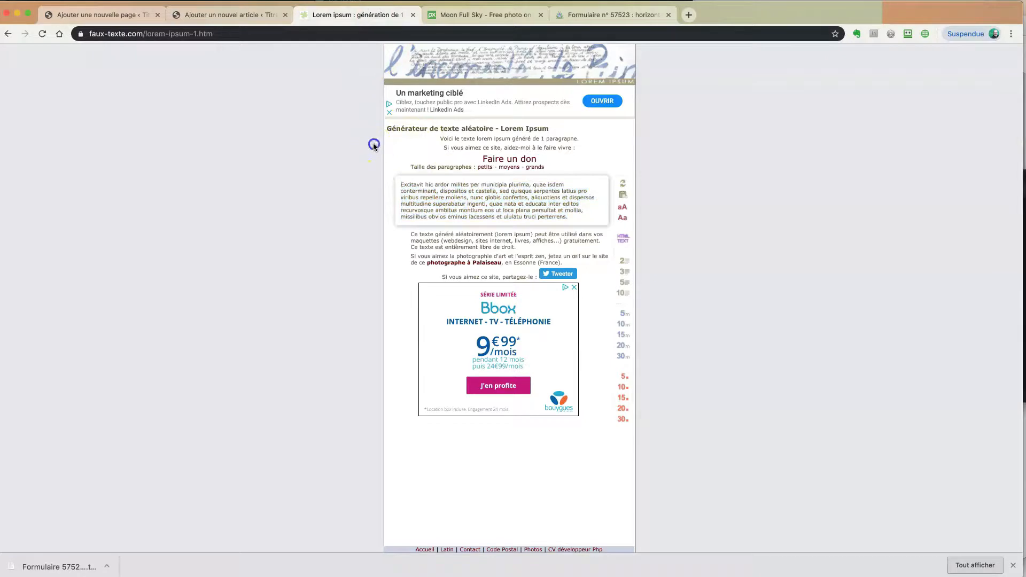
click(625, 272)
click(624, 261)
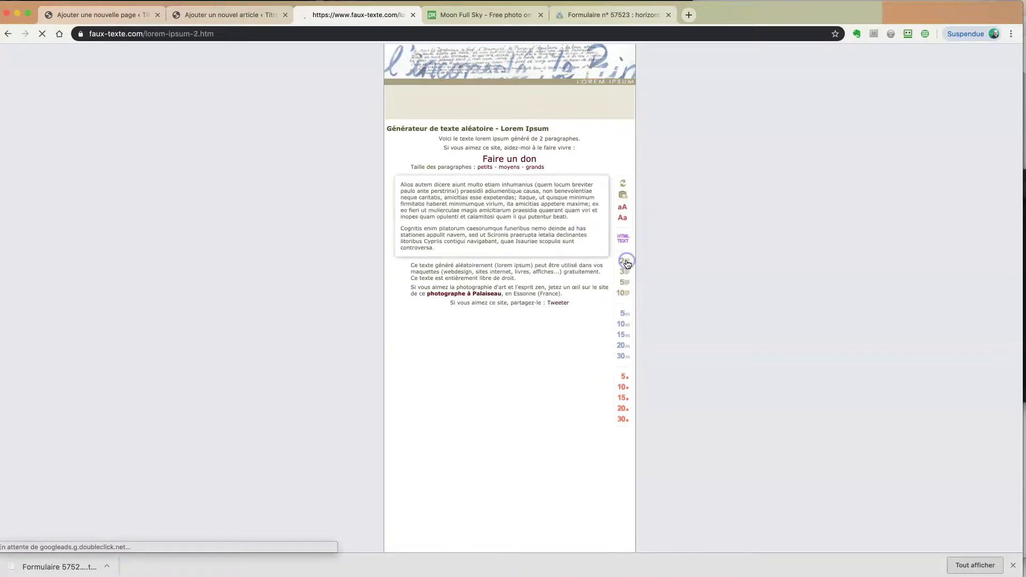
drag(440, 248, 400, 185)
key(super+c)
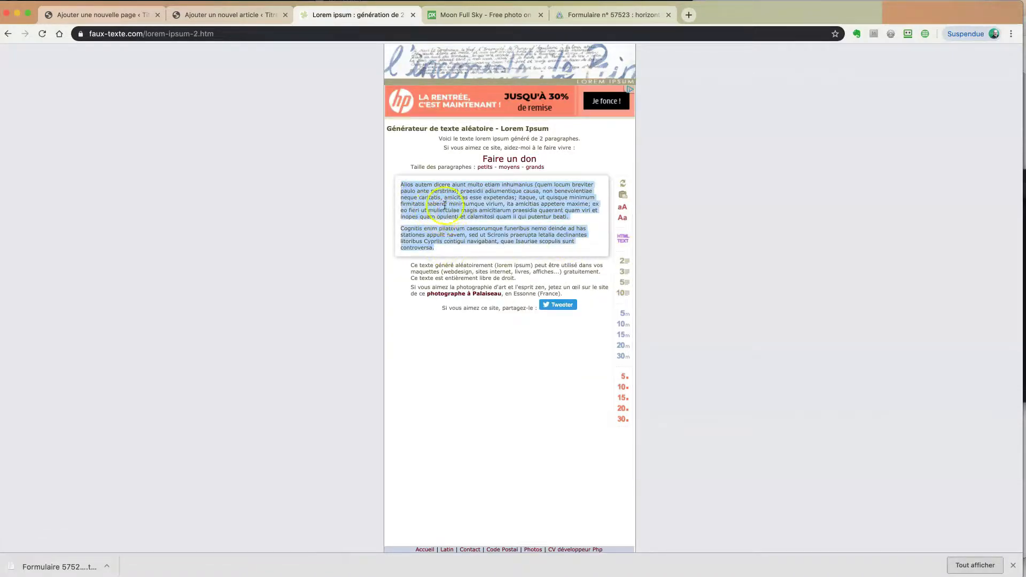
- Paste the two copied paragraphs into the new article below its title and deselect the blocks
click(214, 15)
click(370, 198)
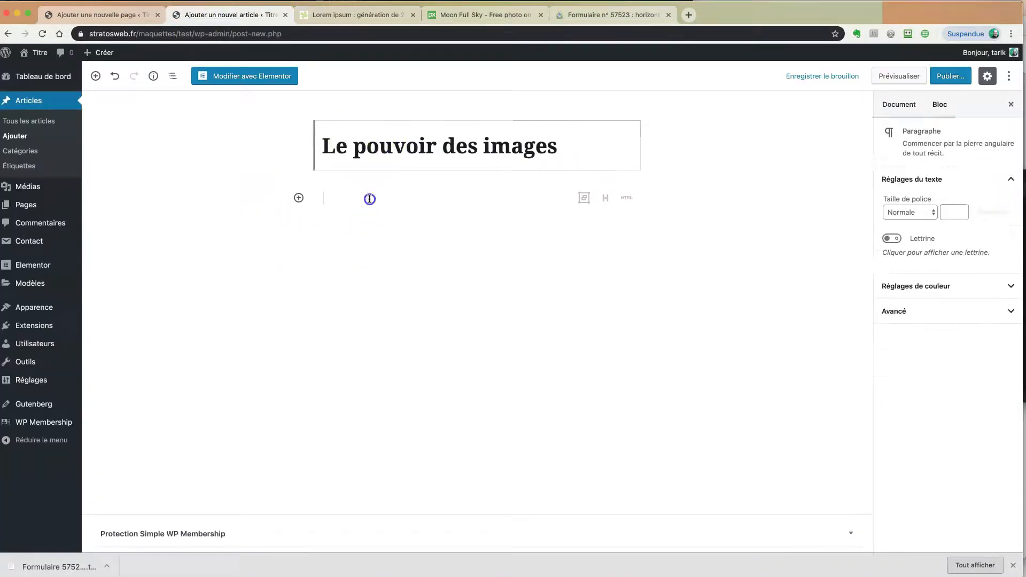
key(super+v)
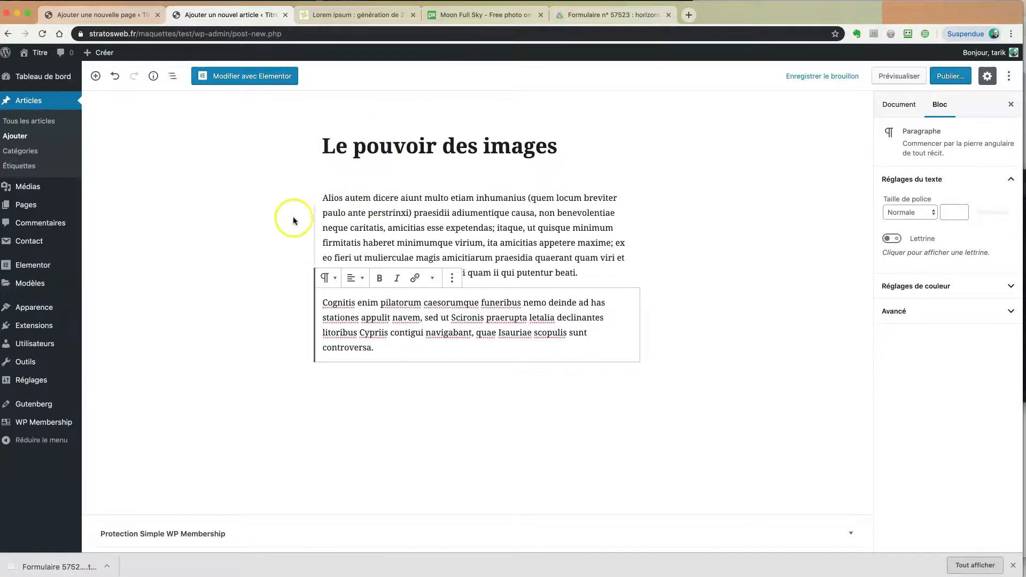
click(245, 220)
click(410, 312)
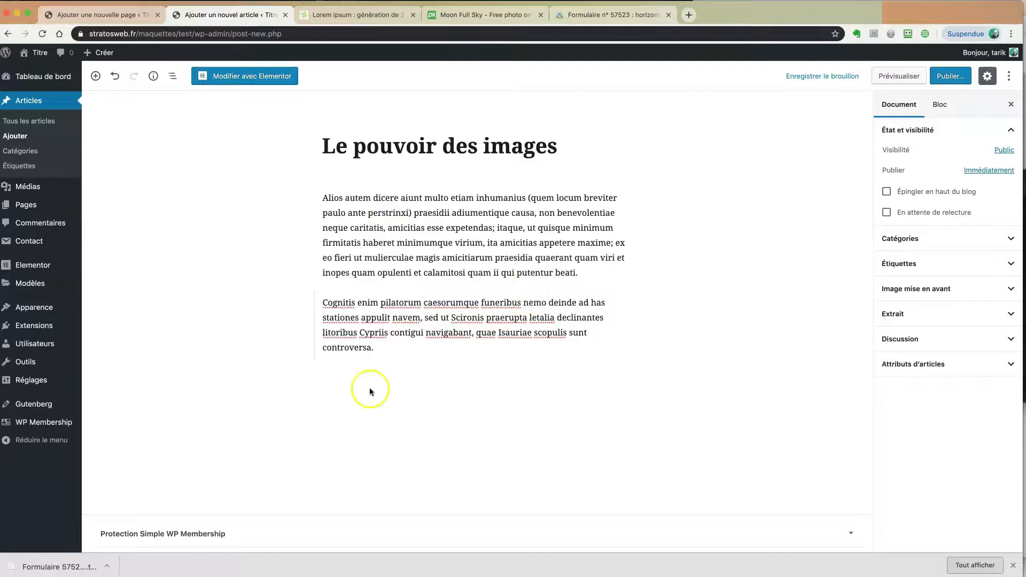
click(394, 352)
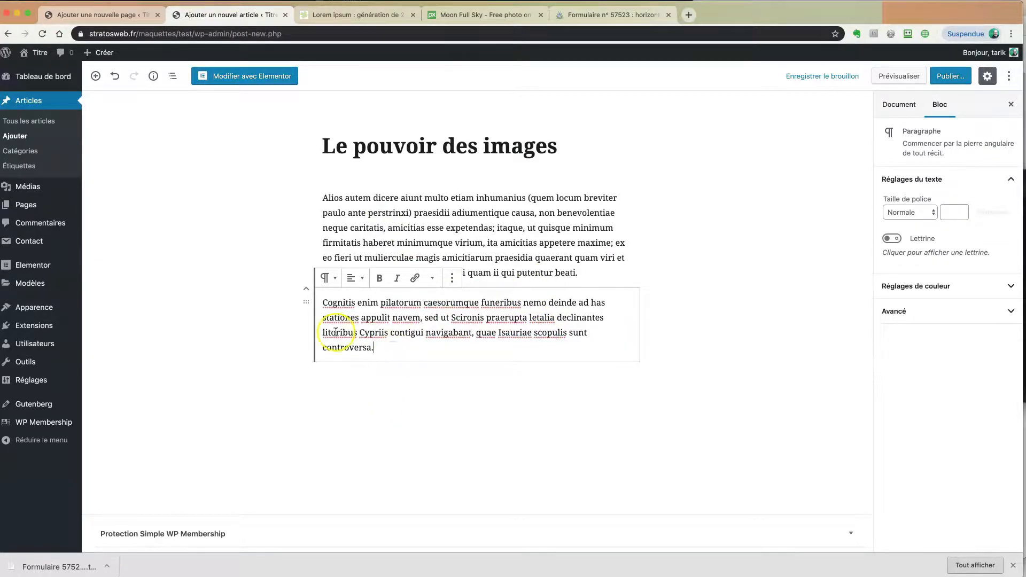
click(269, 332)
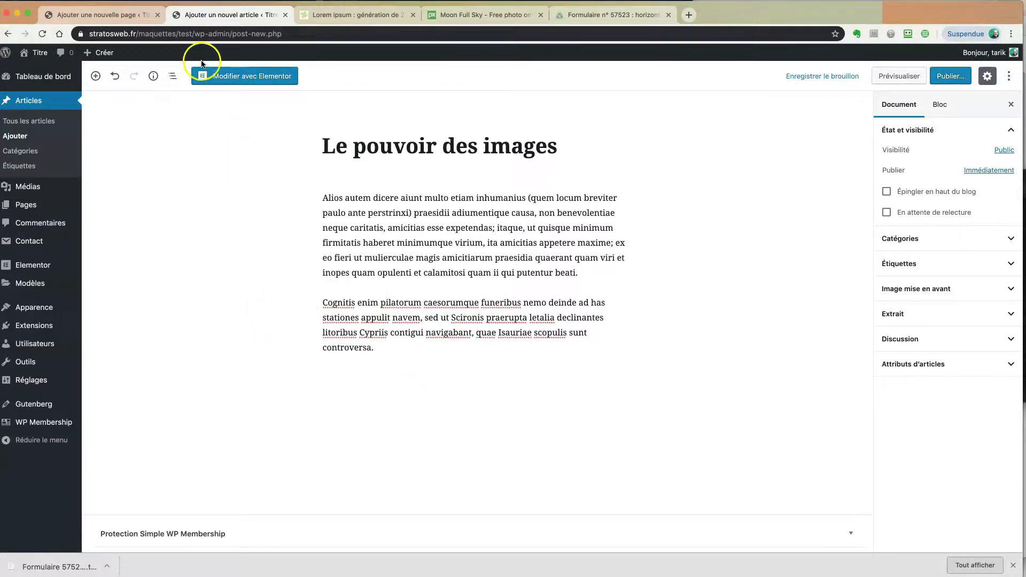
- In the unused new-page browser tab, list all articles and open the most recent "Le pouvoir des mots" for editing
click(128, 15)
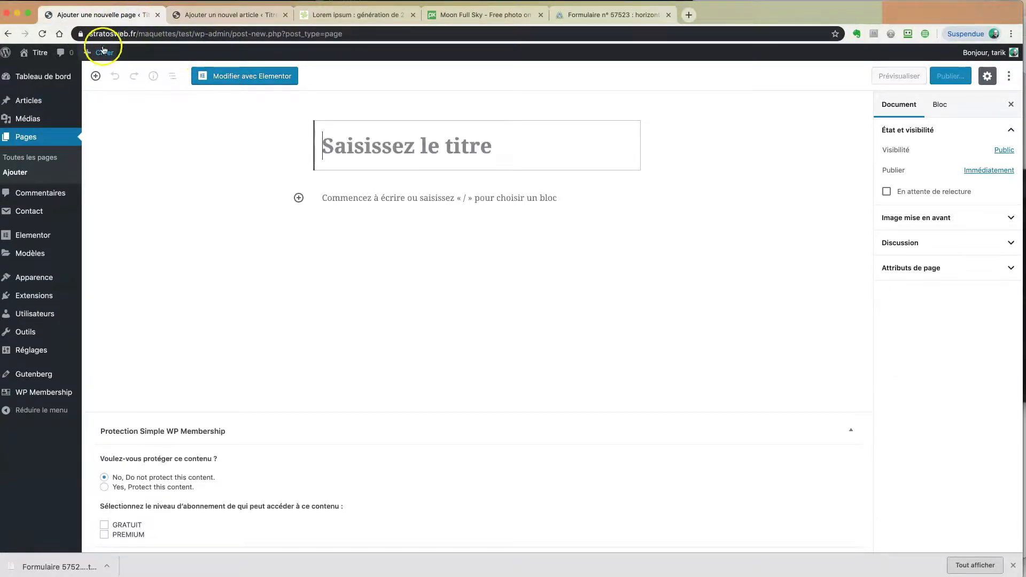
mouse_move(39, 103)
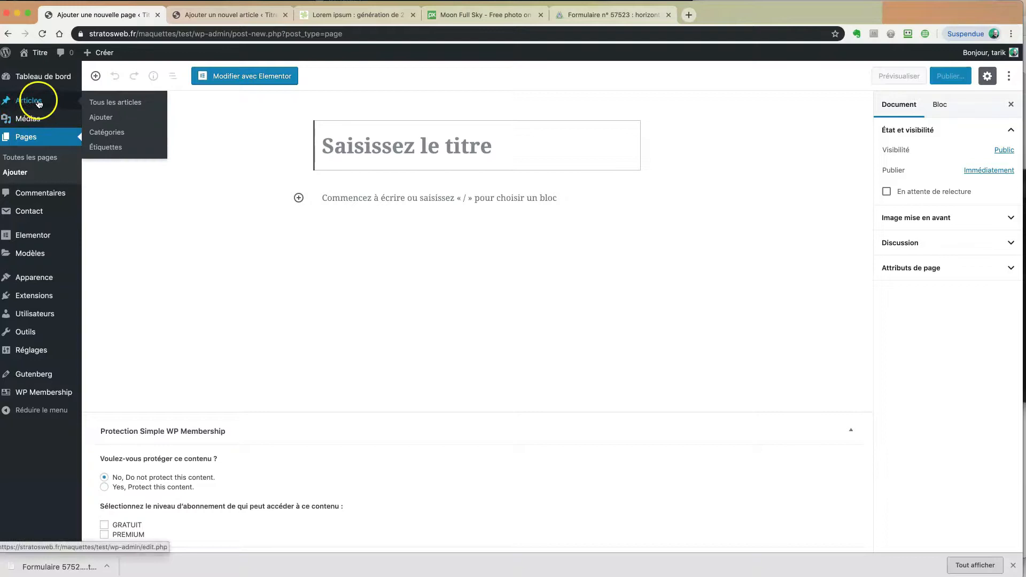
click(99, 102)
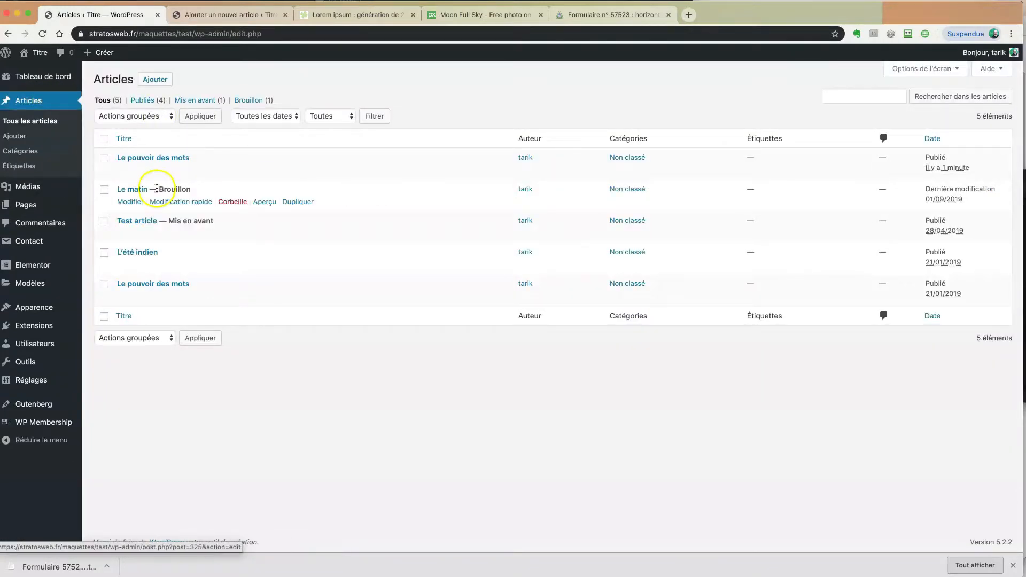
click(131, 171)
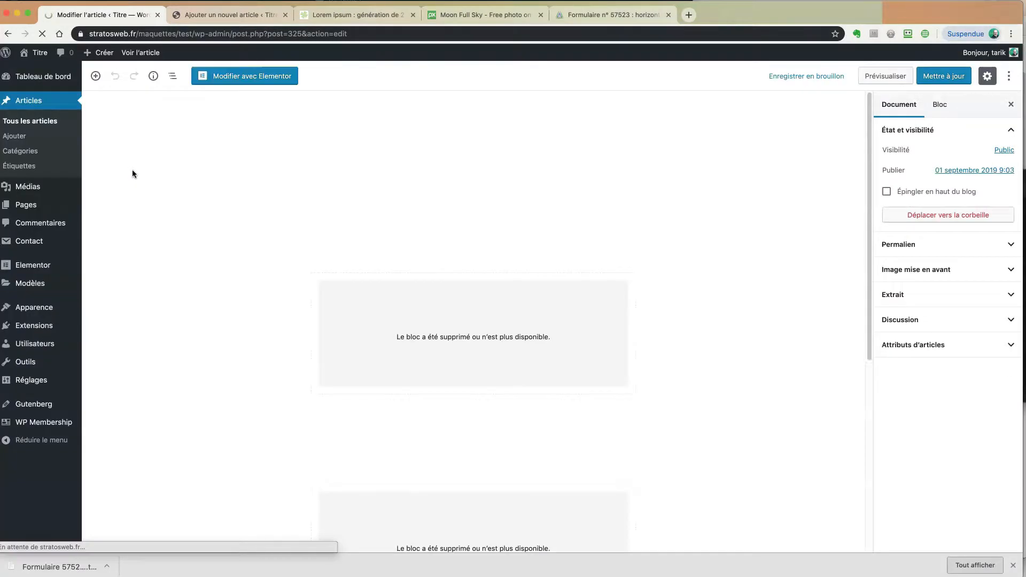
- Switch the form's HTML block at the end of the article to its preview and deselect it
scroll(140, 297, down, 10)
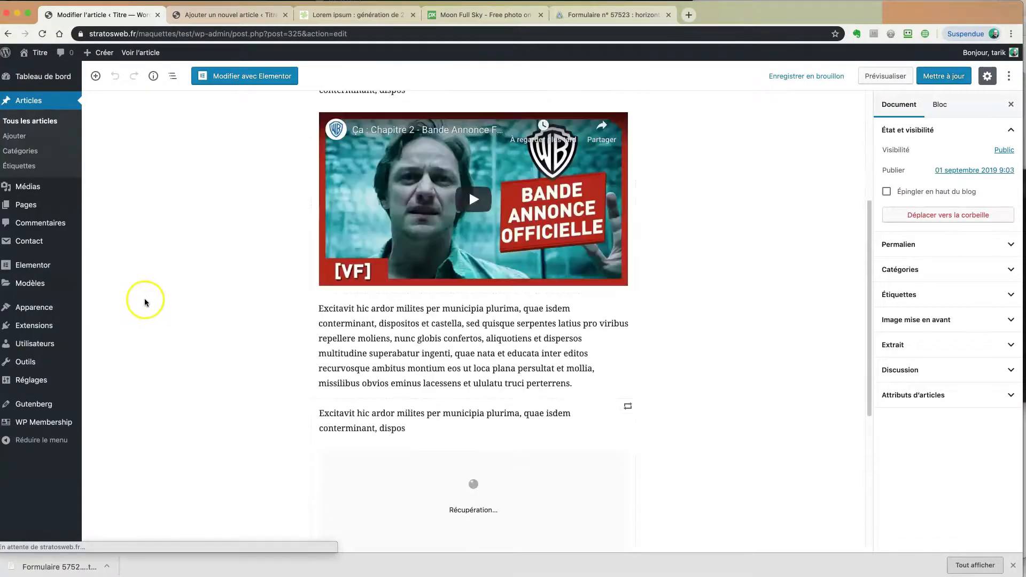
scroll(147, 298, down, 6)
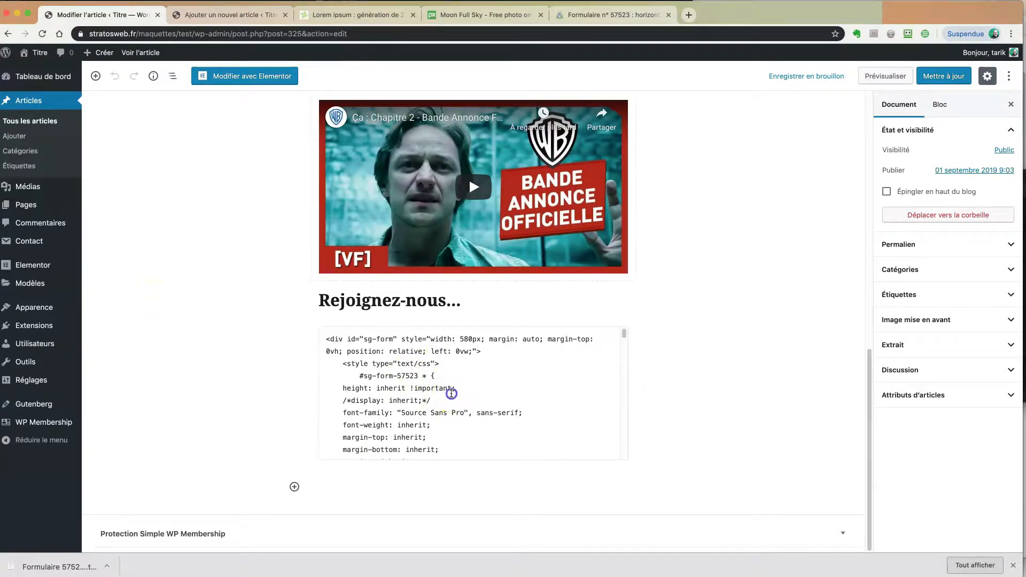
click(452, 394)
click(385, 310)
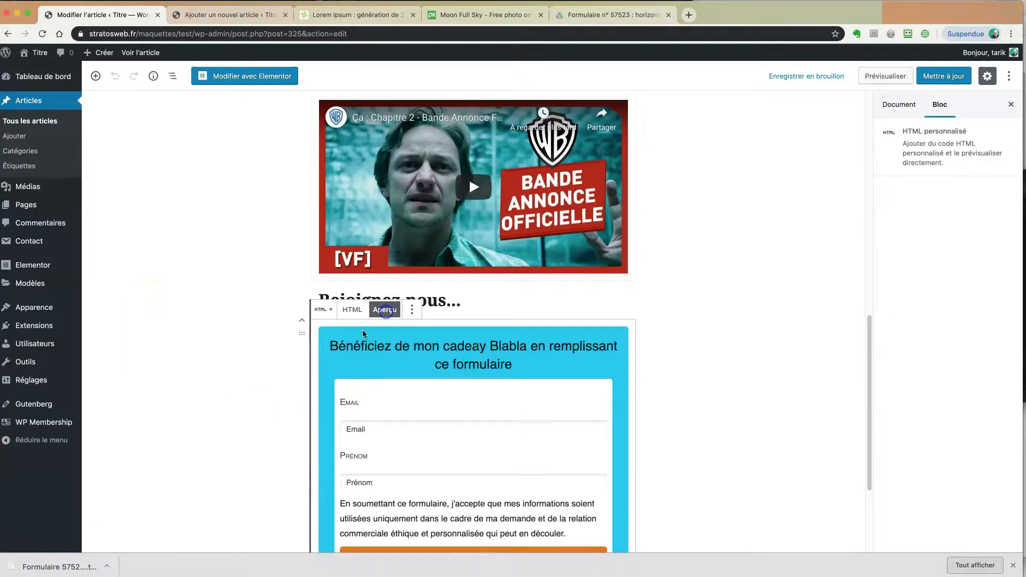
click(218, 343)
scroll(228, 325, down, 1)
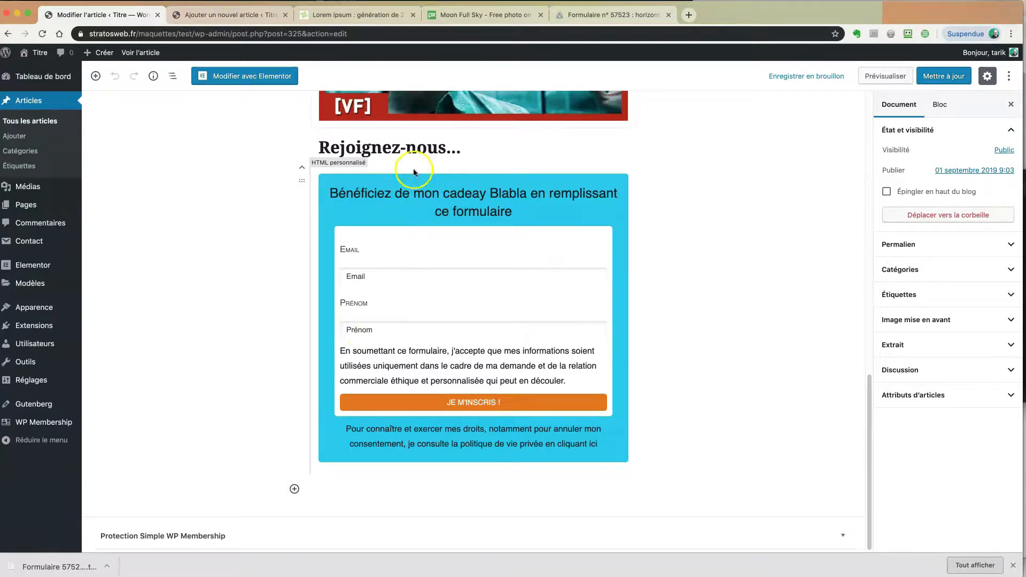
- Select the "Rejoignez-nous..." heading and the HTML form block below it together
click(429, 147)
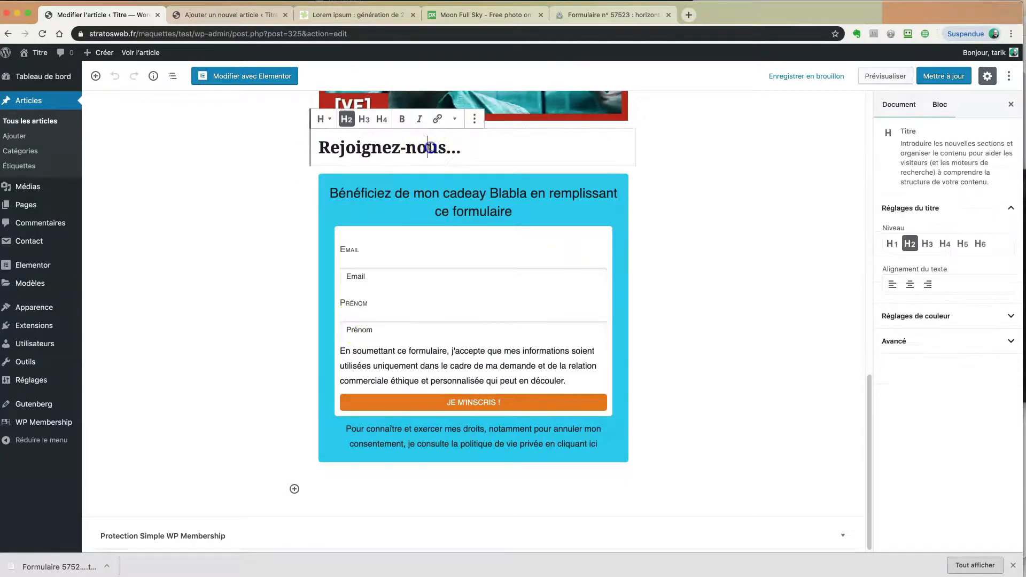
click(421, 206)
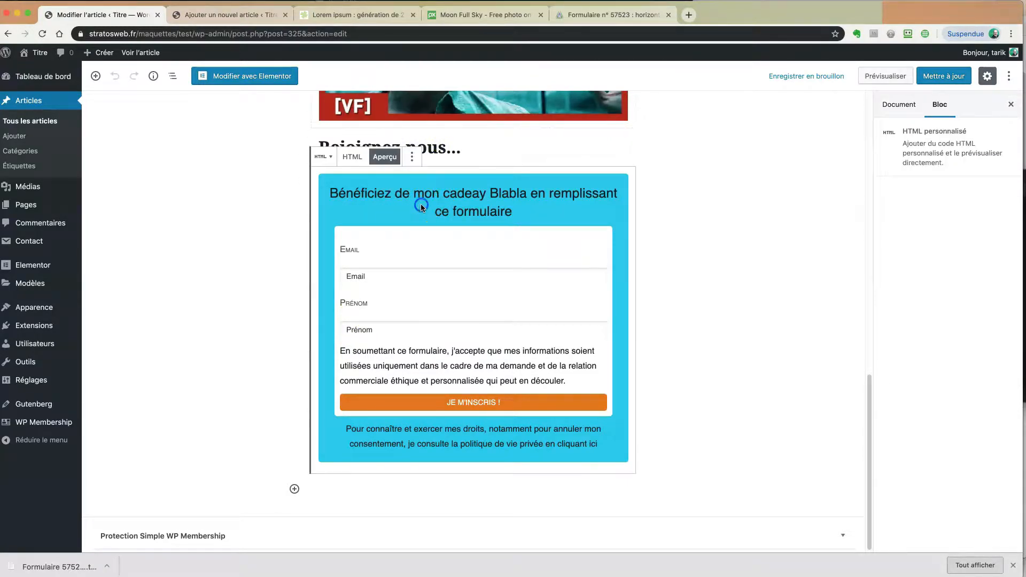
shift+click(463, 149)
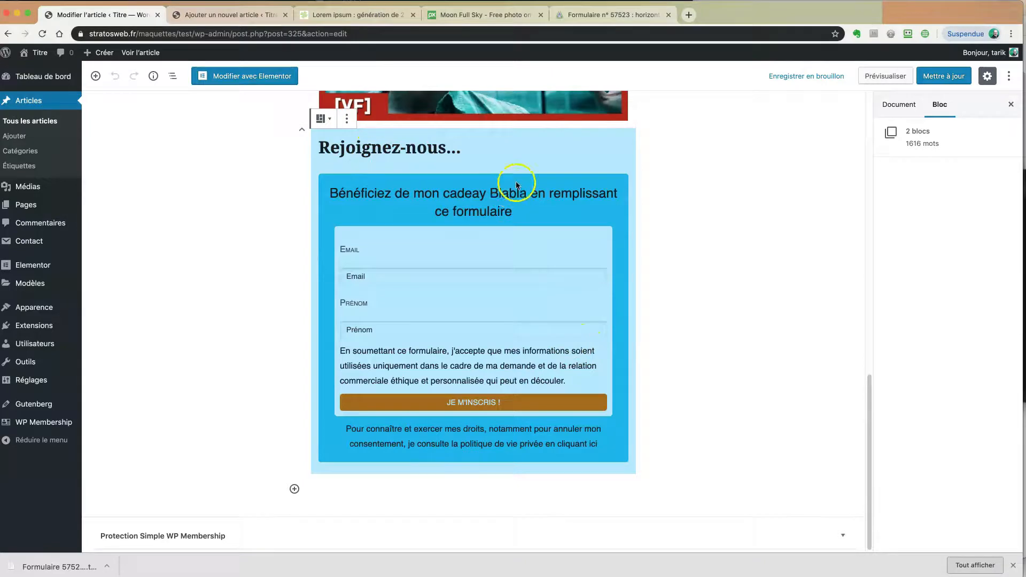
- Group the selected "Rejoignez-nous..." heading and HTML form block together, and deselect the group
click(347, 118)
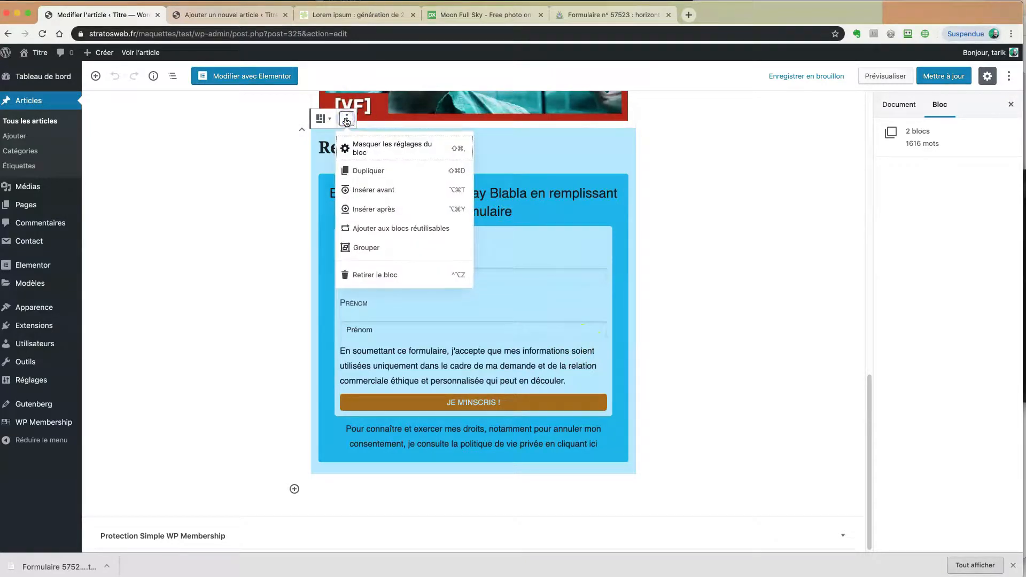
click(368, 248)
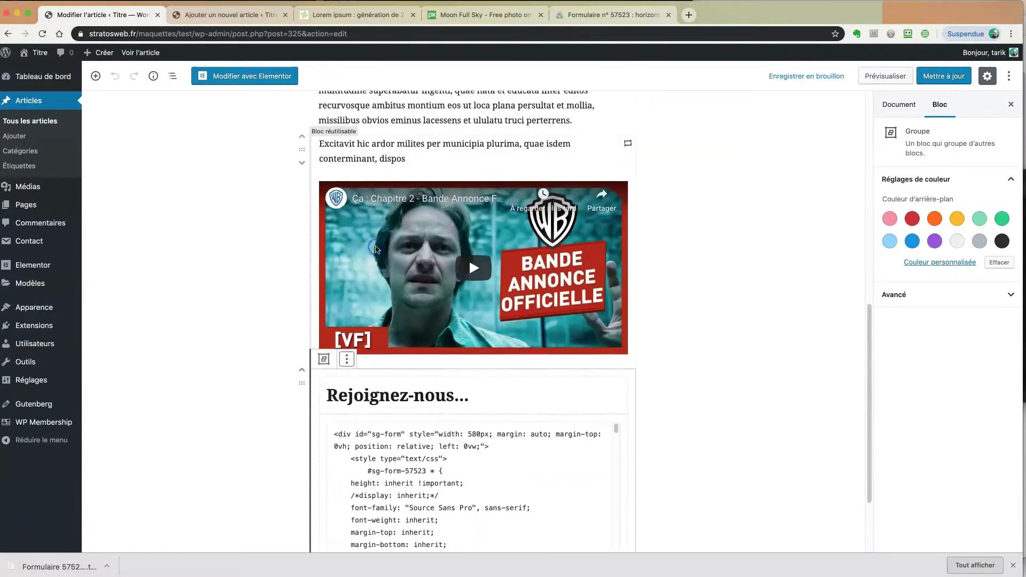
click(245, 255)
scroll(247, 257, down, 3)
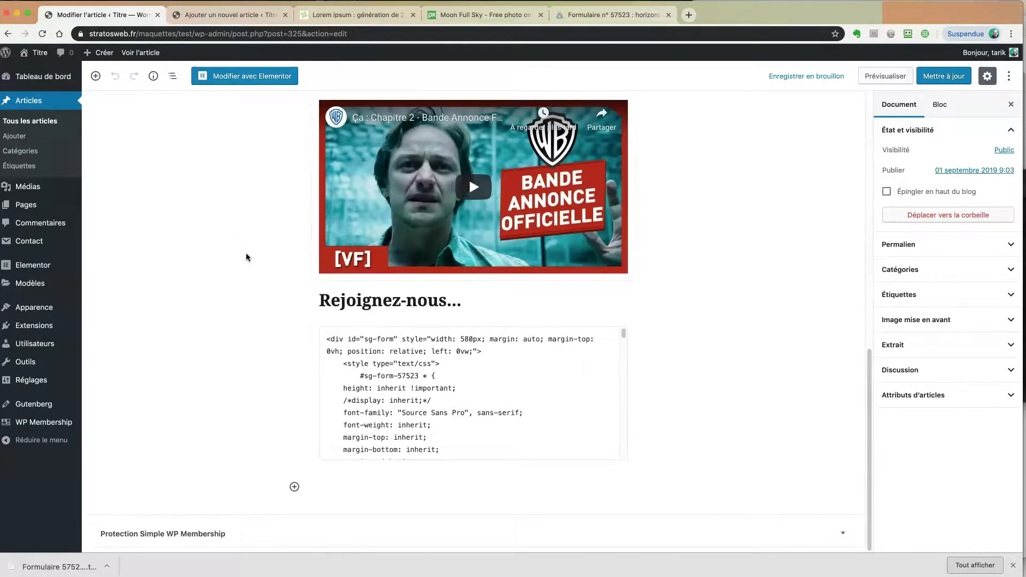
- Switch the HTML form block inside the group to its preview and deselect it
click(439, 353)
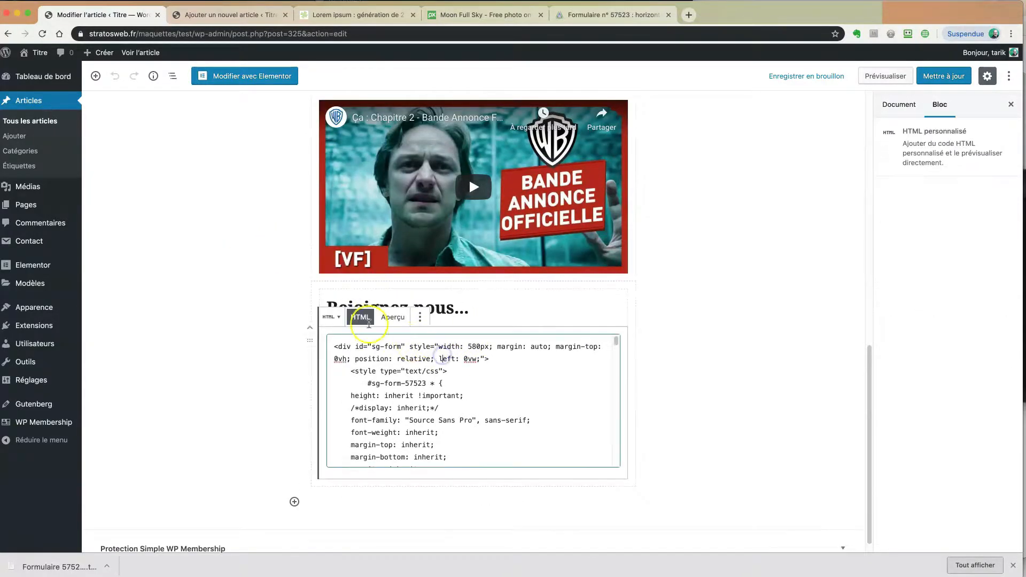
click(394, 318)
click(223, 291)
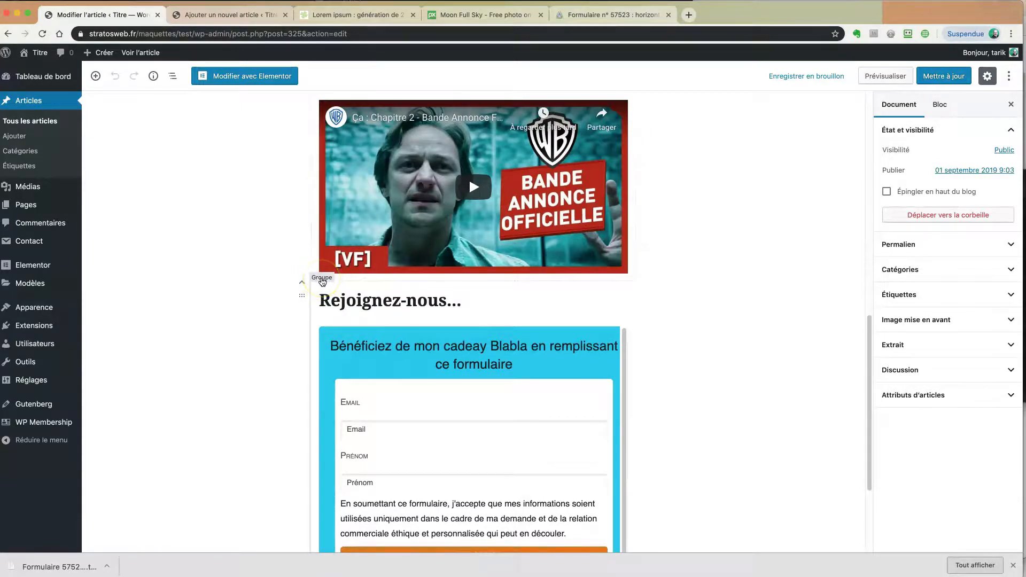
- Add the group containing the heading and form to the reusable blocks, saved under the name "Appel à l'action"
click(322, 282)
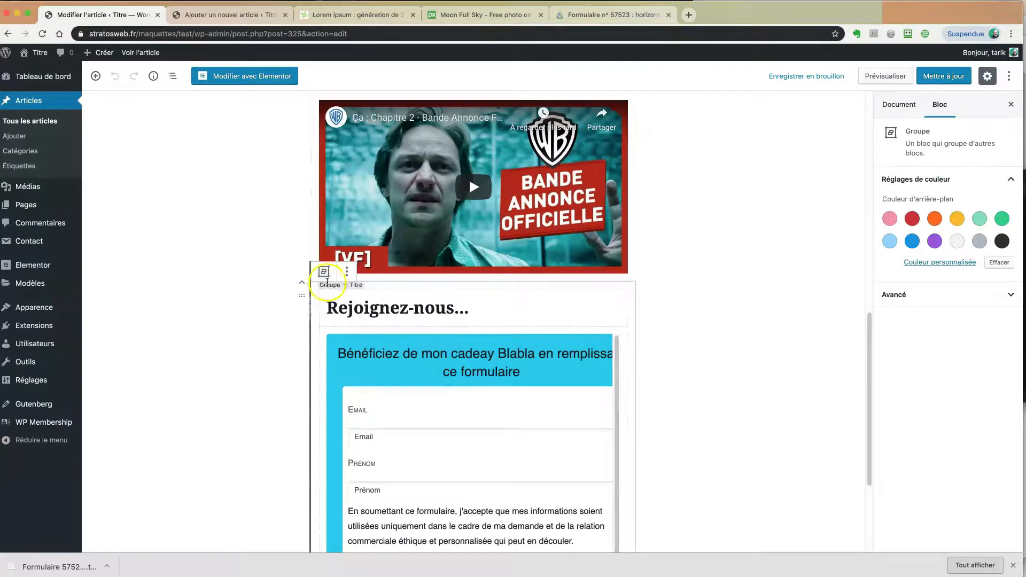
click(347, 271)
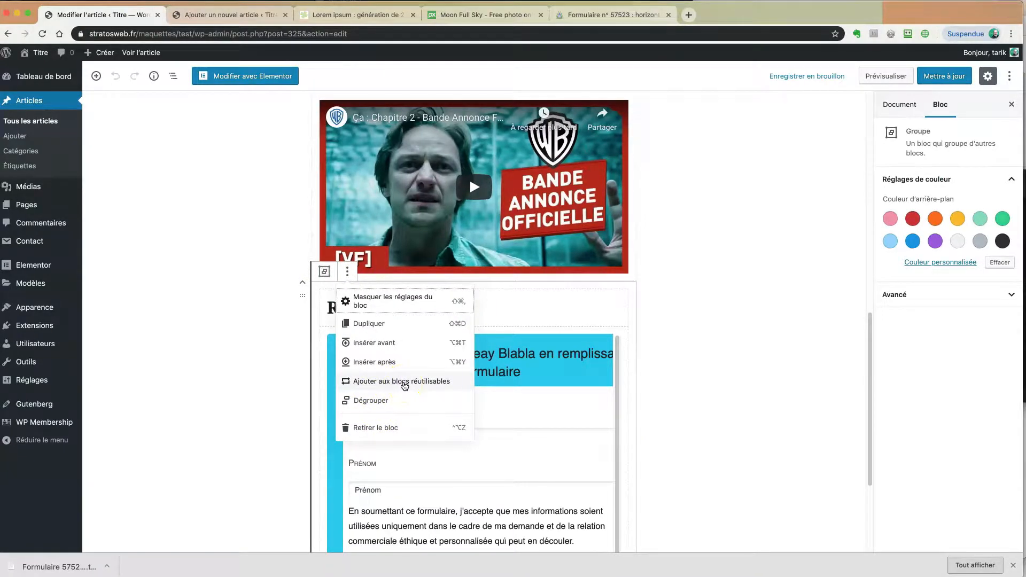
click(405, 382)
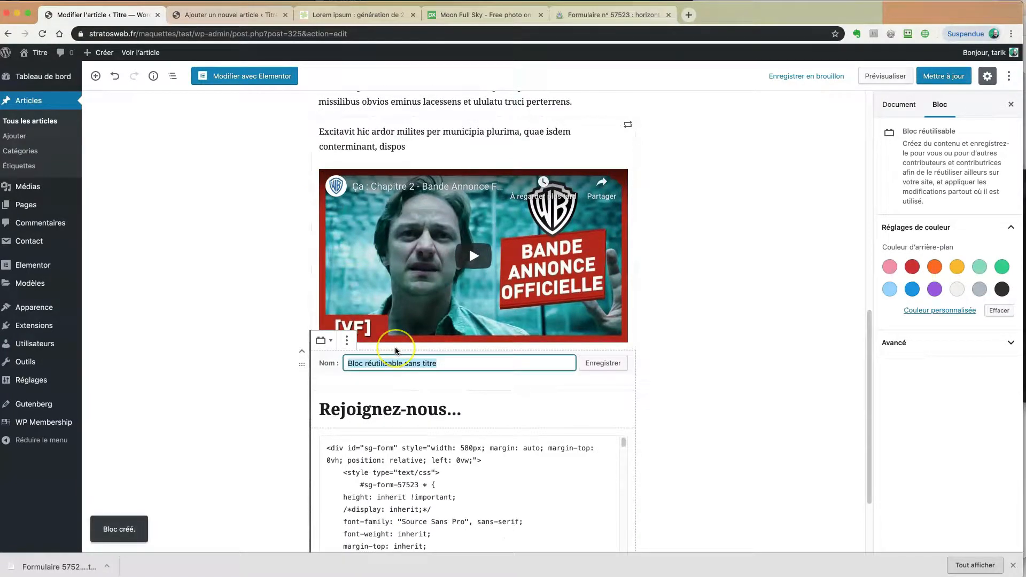
text(Appe)
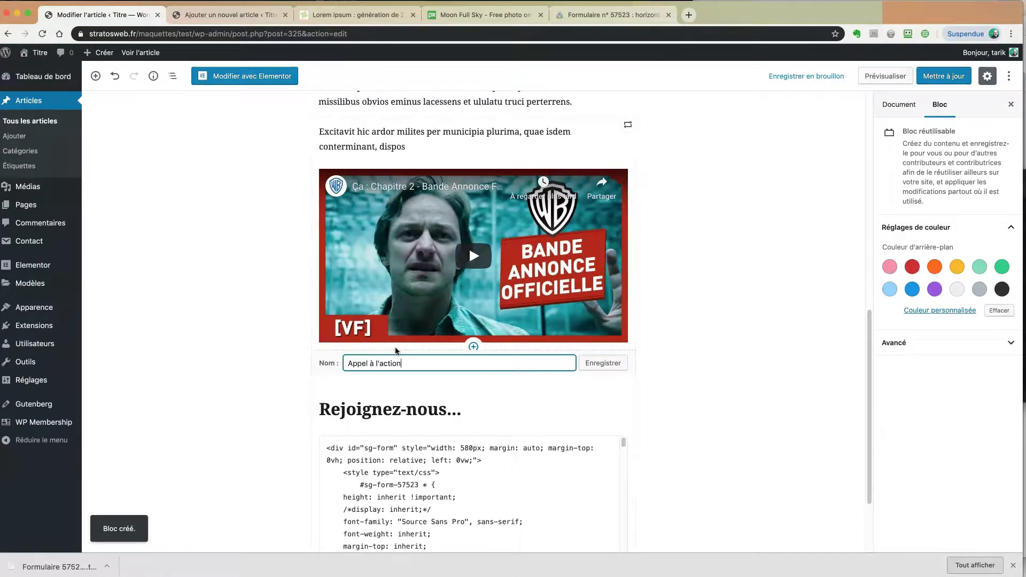
text(l à l'action)
click(601, 363)
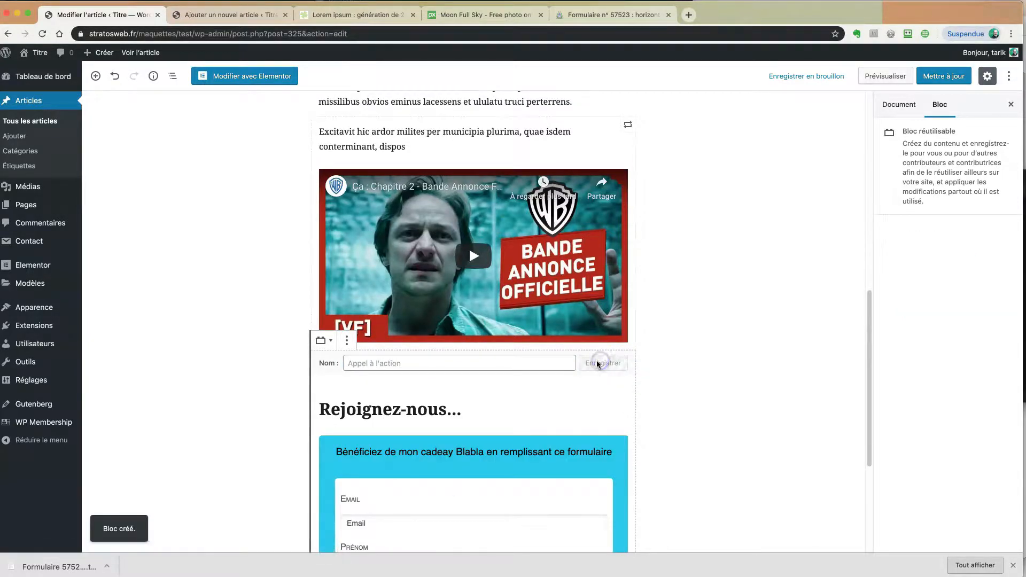
- Deselect the reusable block and update the article
scroll(687, 413, down, 3)
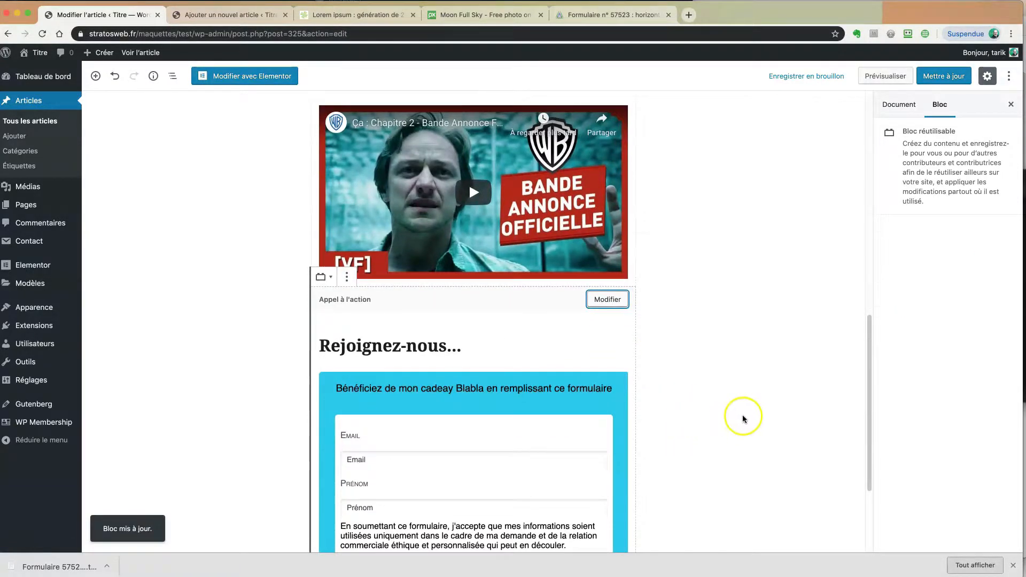
click(731, 422)
scroll(731, 422, down, 2)
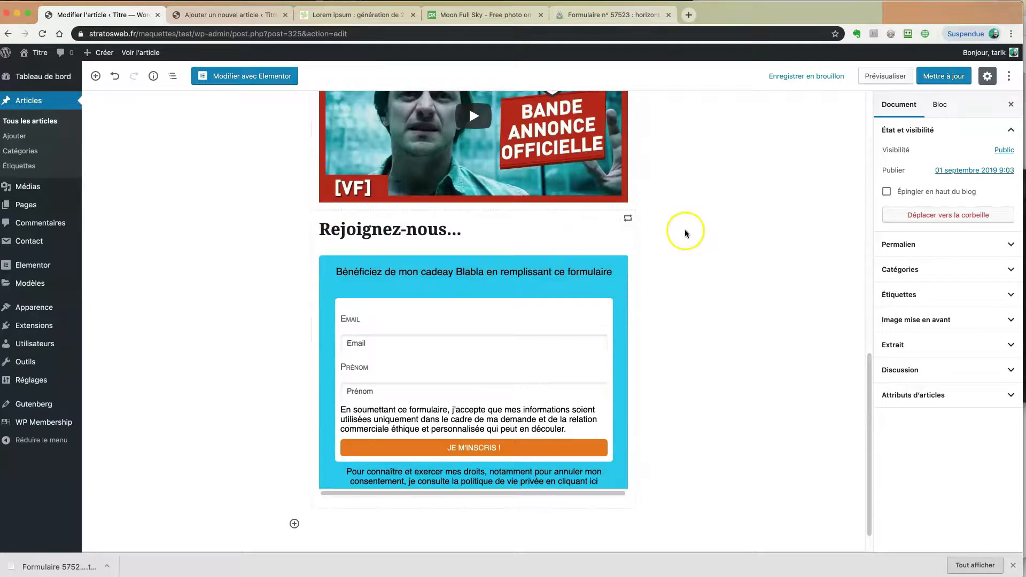
click(944, 76)
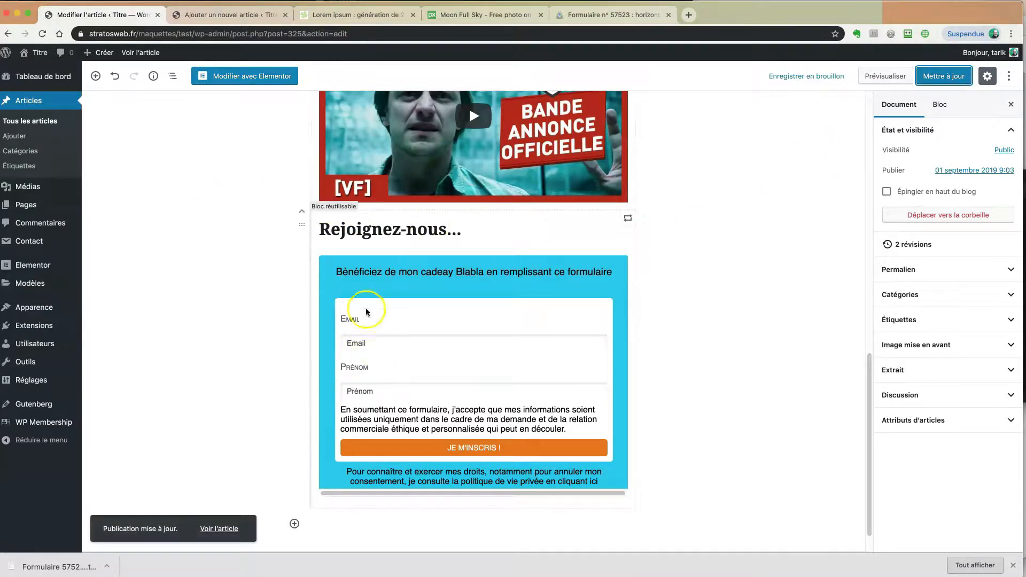
- Look through the reusable blocks available for insertion for "Appel à l'action"
click(95, 76)
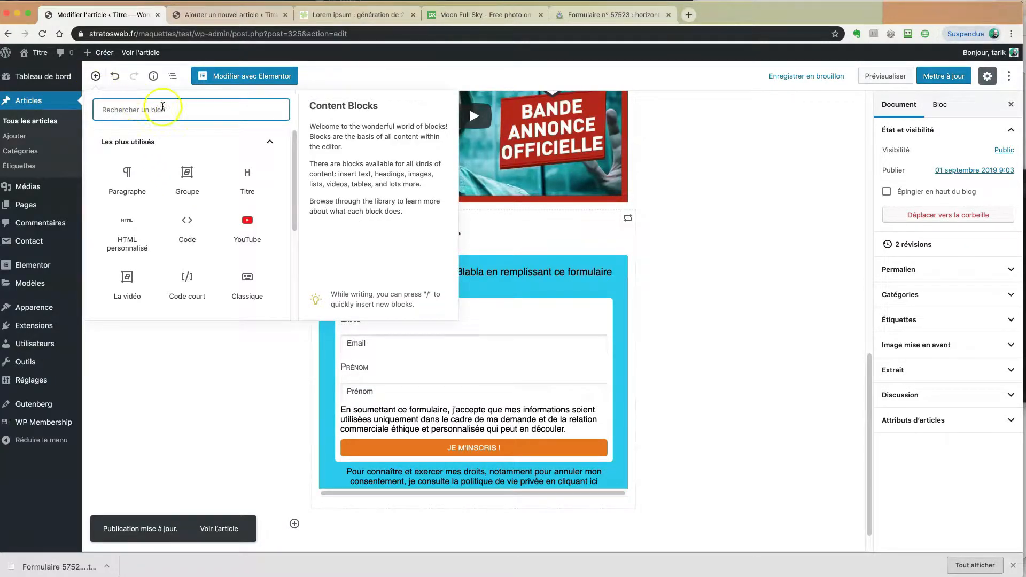
click(271, 142)
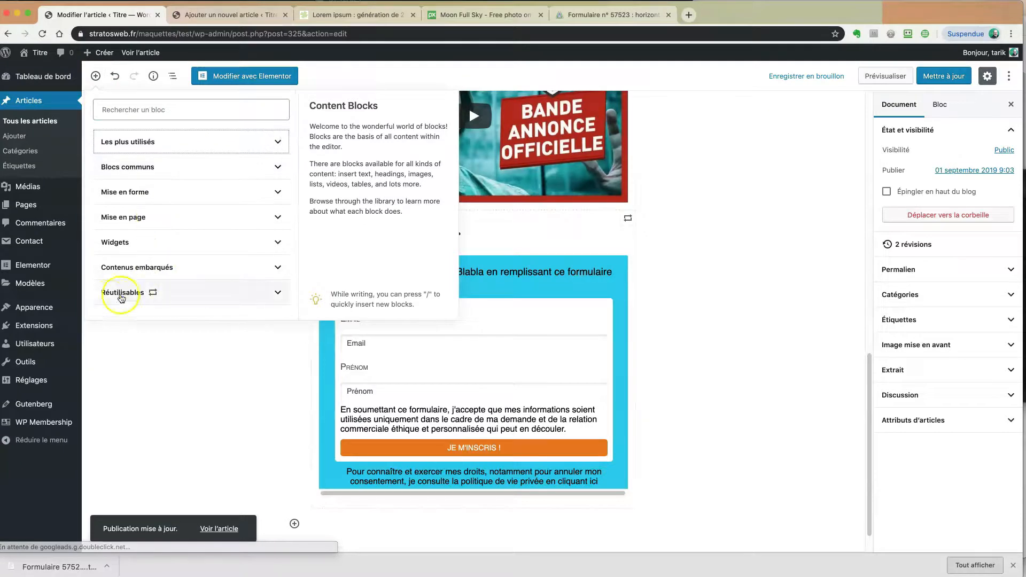
click(270, 293)
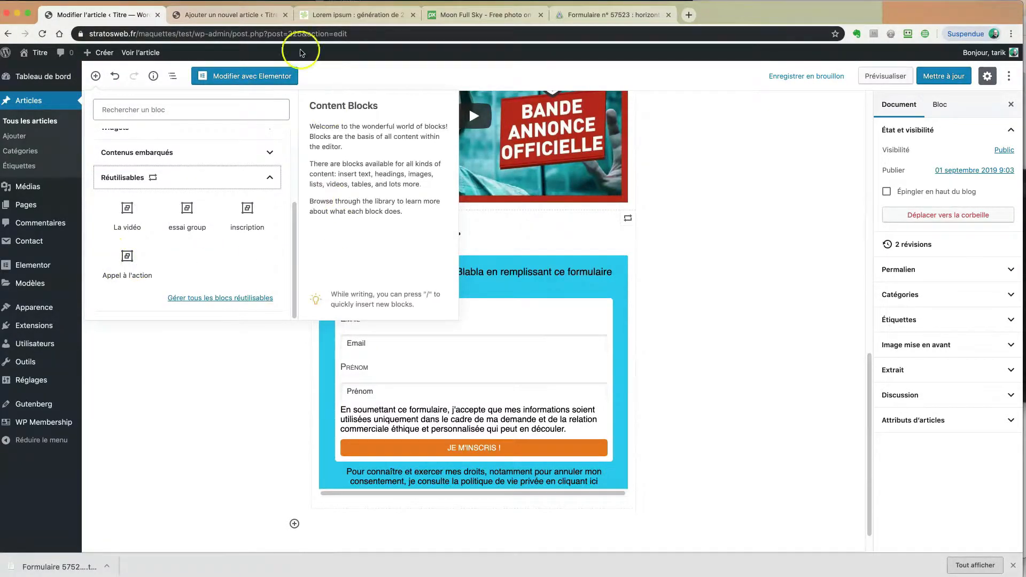
- In the "Le pouvoir des images" browser tab, insert the reusable block "Appel à l'action" below the paragraphs and deselect it
click(208, 15)
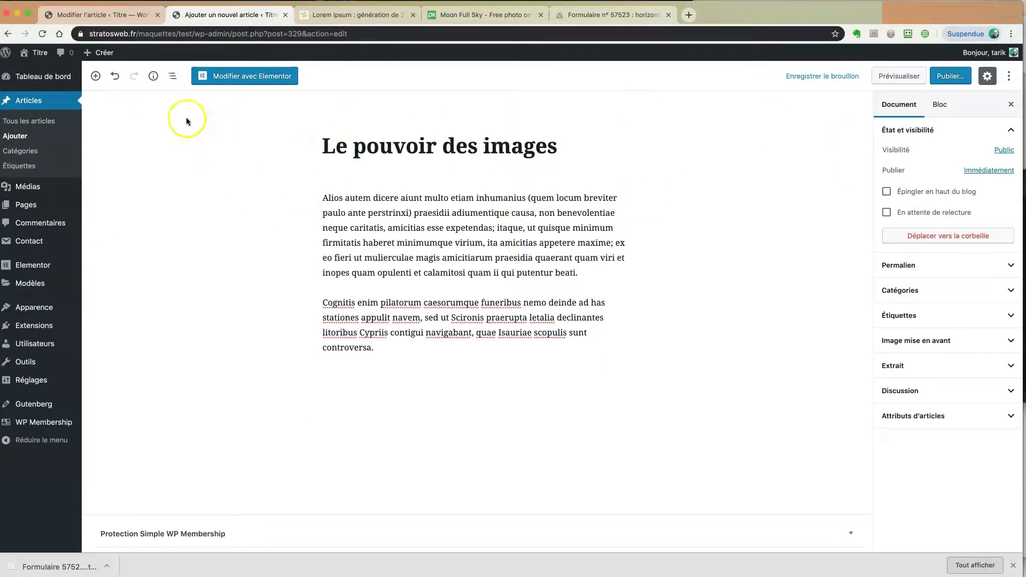
click(96, 76)
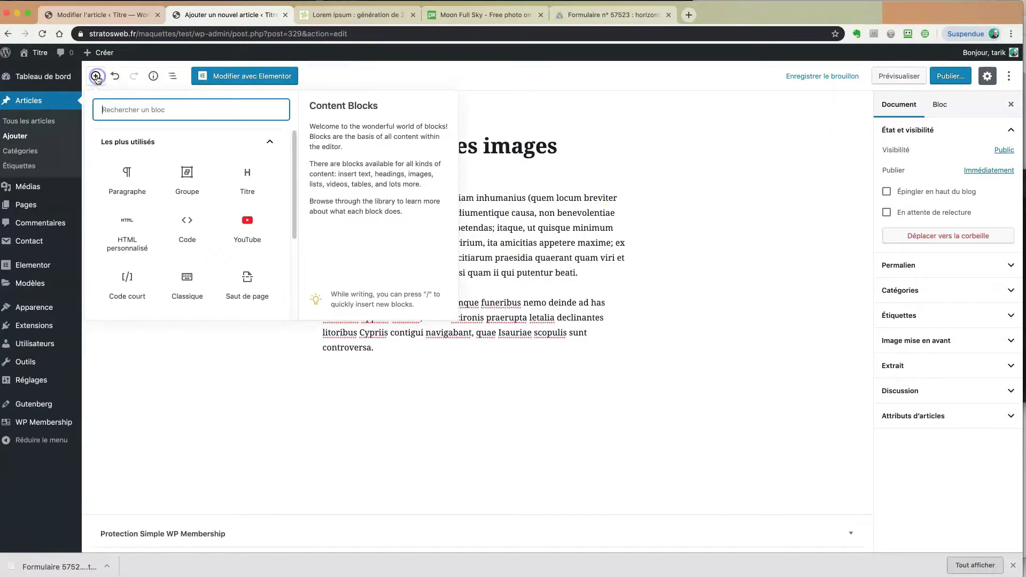
click(268, 141)
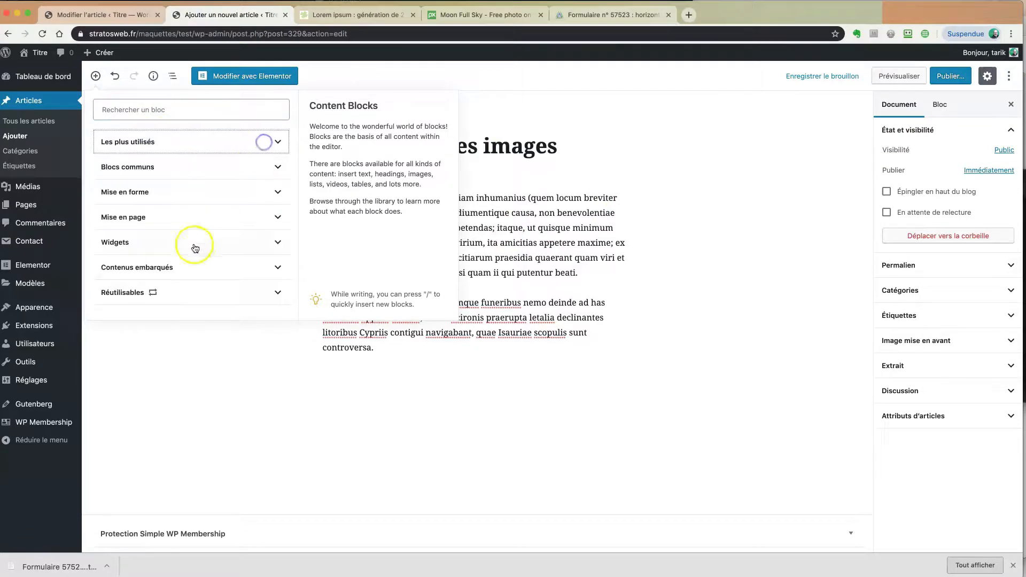
click(183, 294)
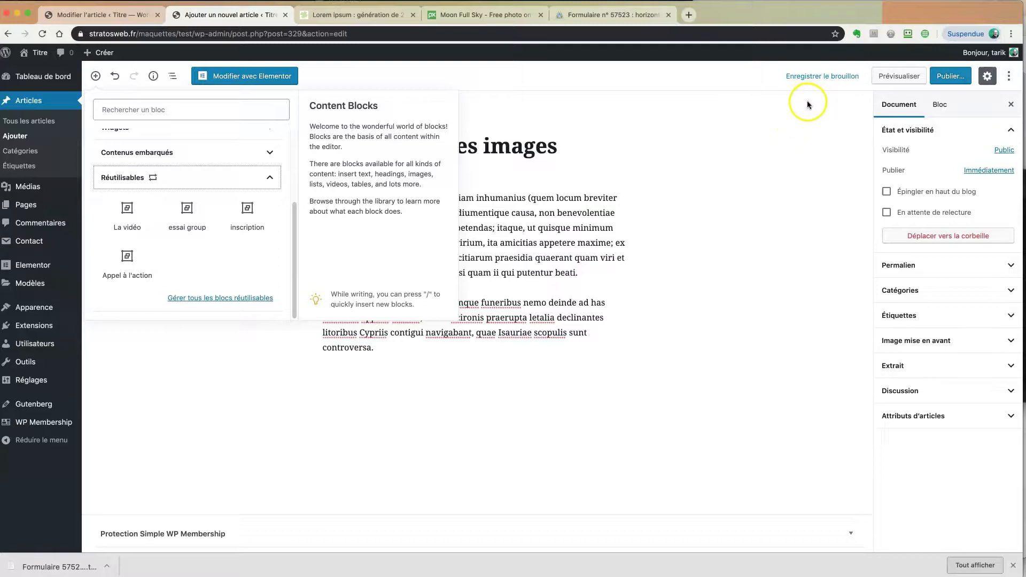
mouse_move(126, 259)
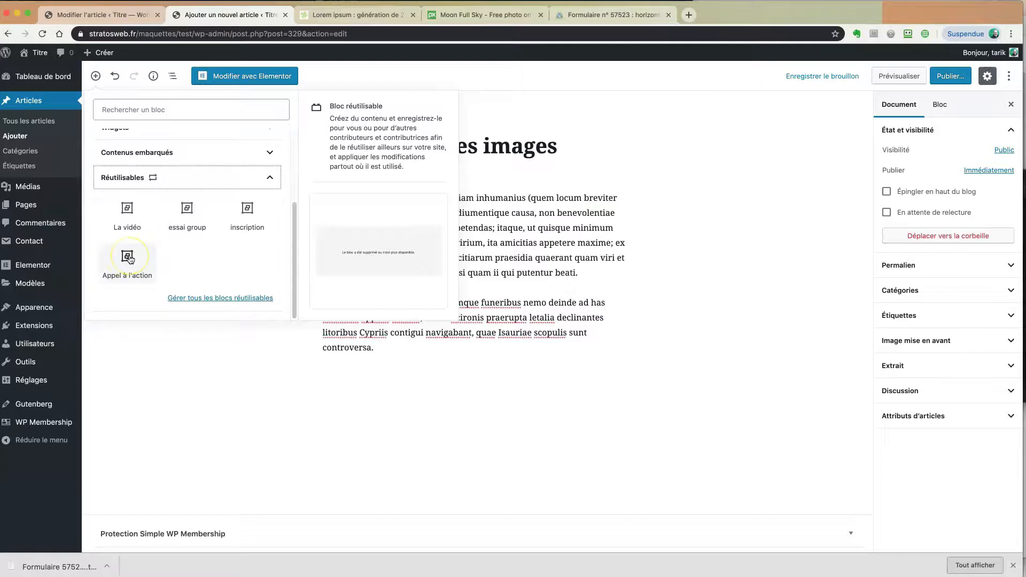
click(129, 259)
click(225, 298)
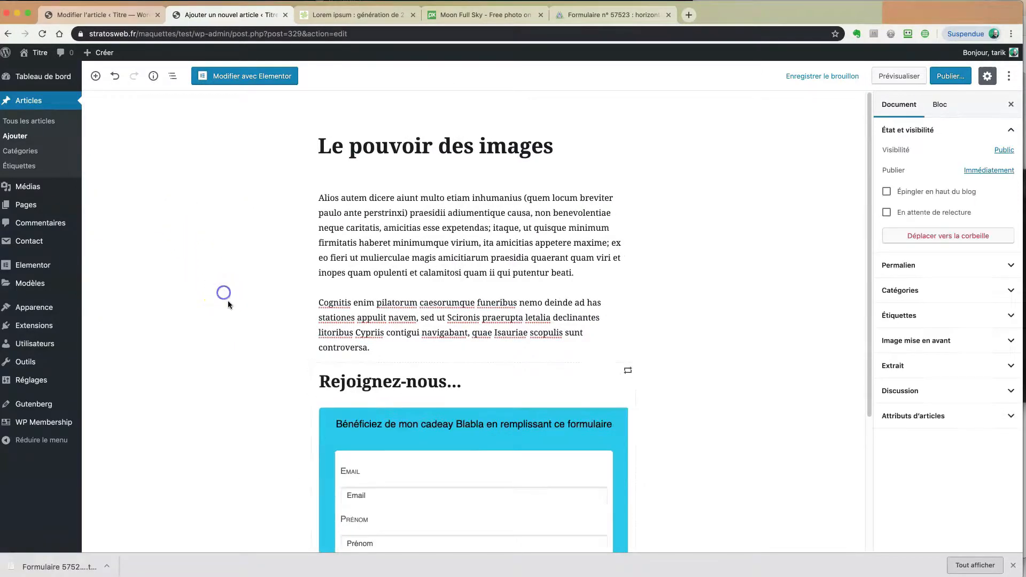
scroll(291, 346, down, 4)
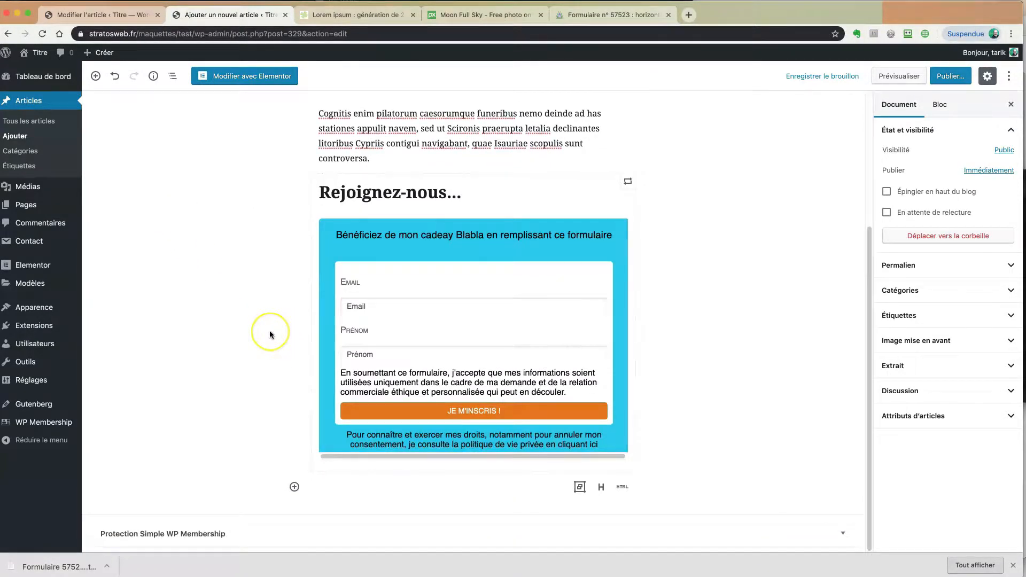
- Publish the article "Le pouvoir des images" with public visibility
scroll(270, 334, up, 4)
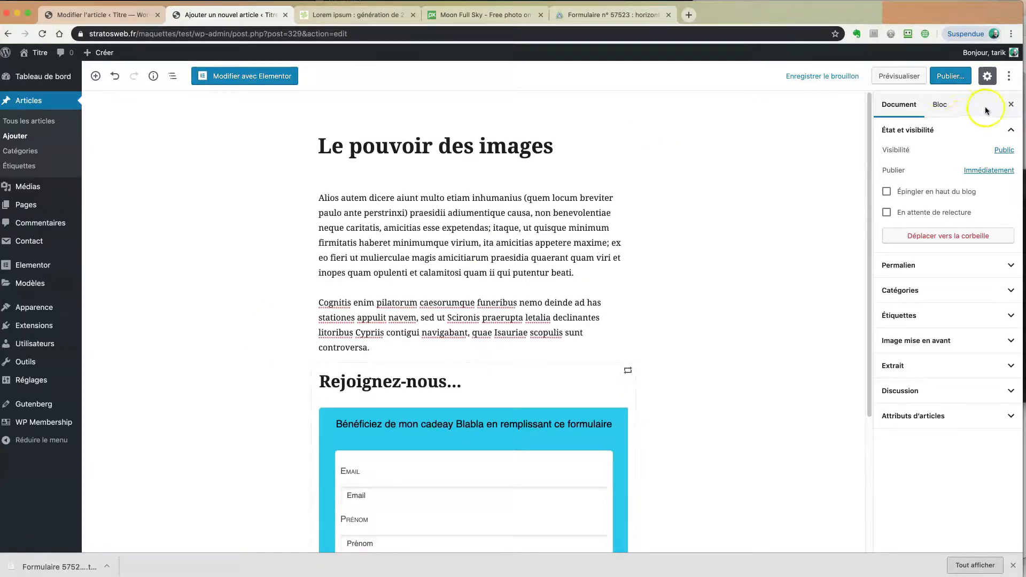
click(954, 78)
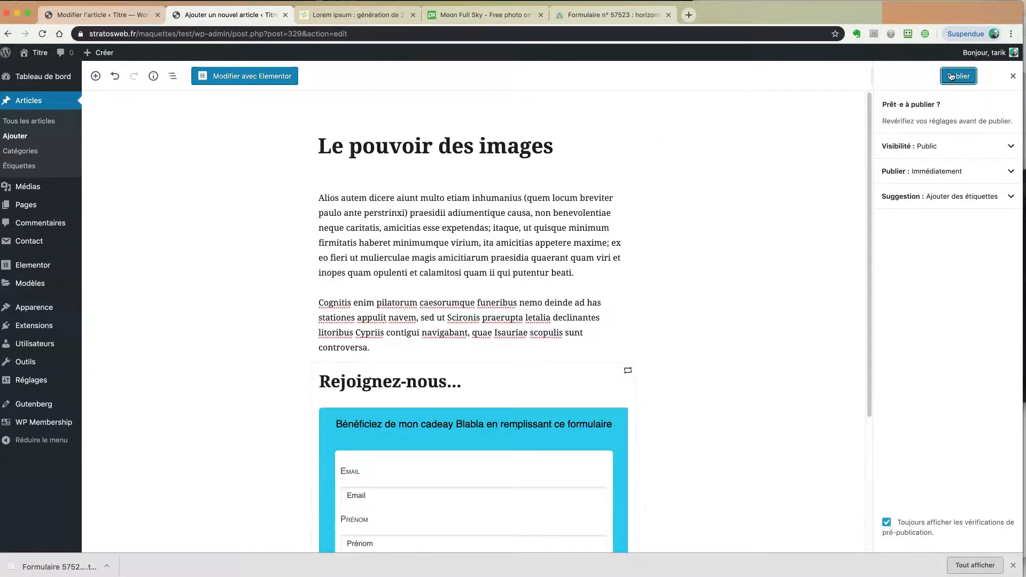
click(951, 76)
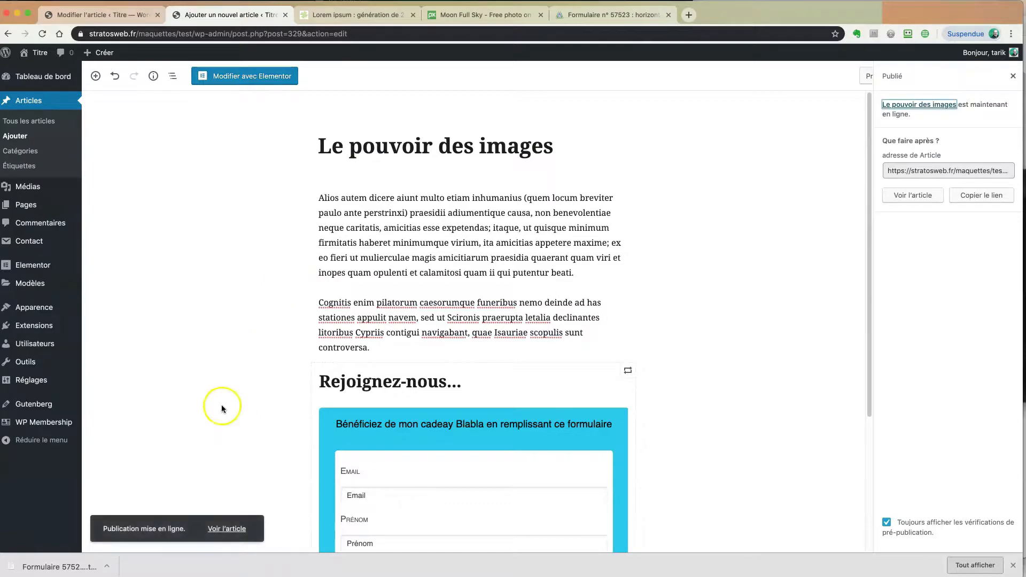
- View the published article "Le pouvoir des images" and examine its text, heading and form
click(227, 528)
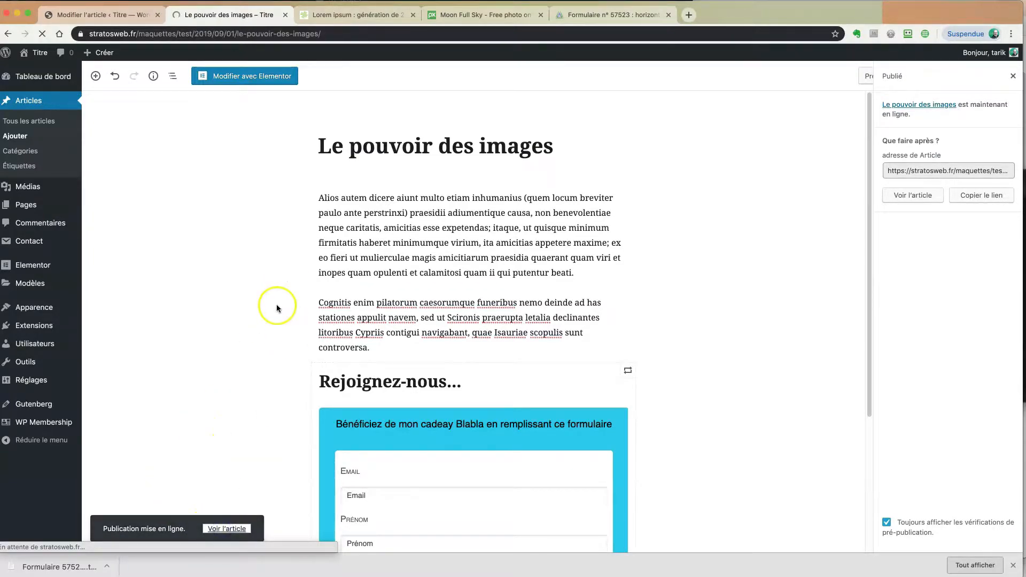
scroll(259, 316, down, 5)
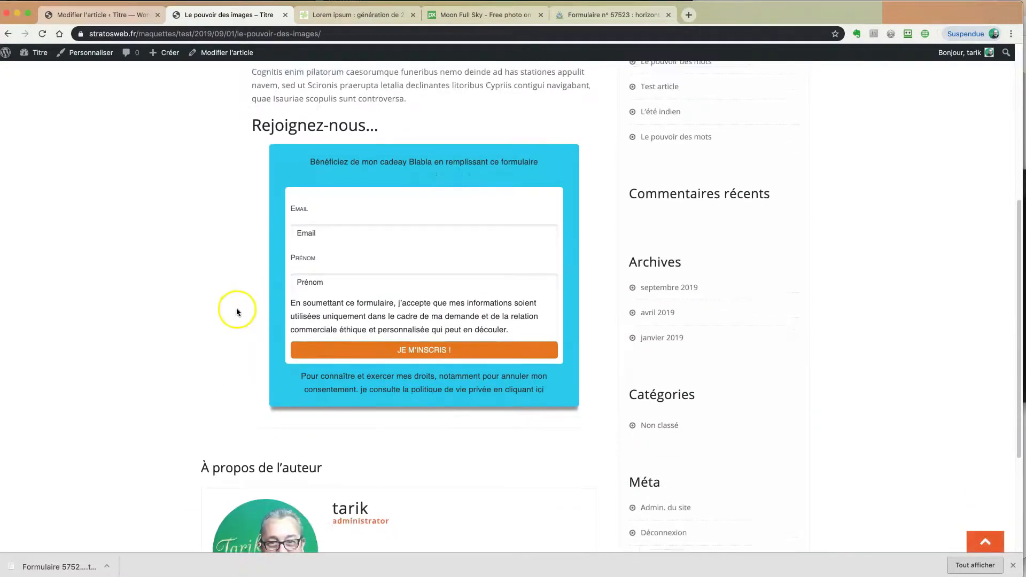
scroll(237, 311, up, 2)
scroll(237, 311, down, 4)
scroll(237, 311, up, 8)
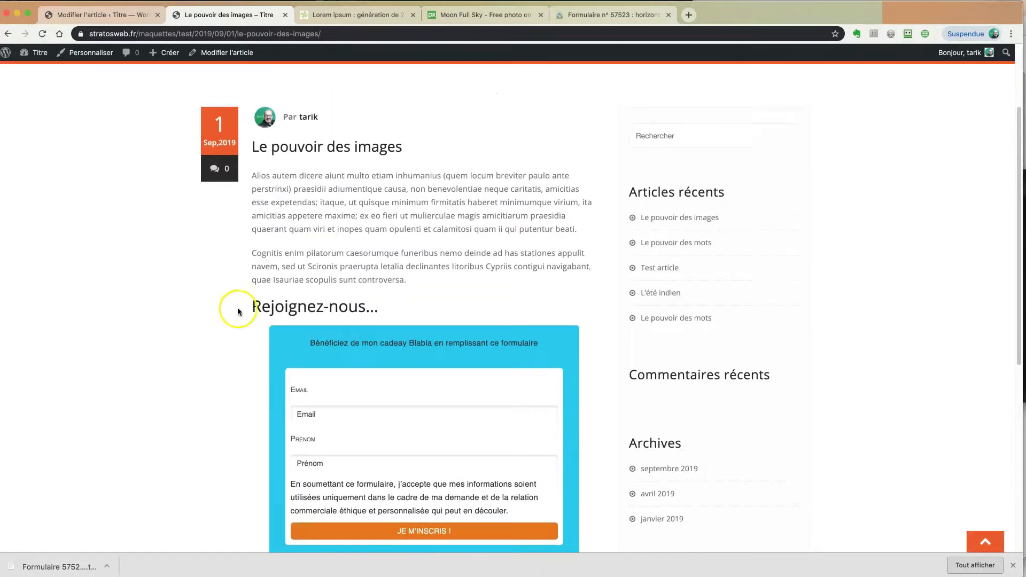
scroll(238, 310, up, 3)
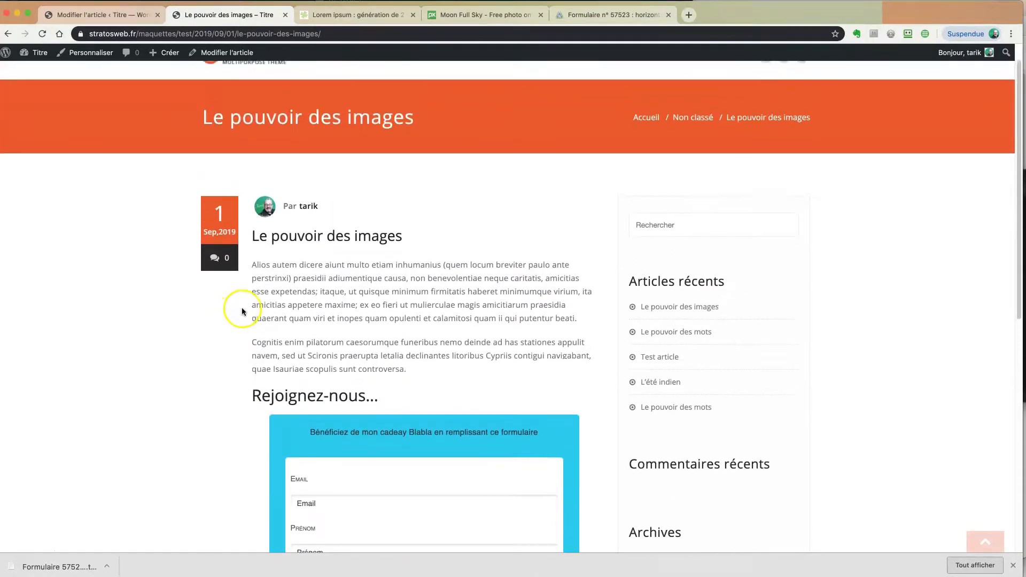
- Reopen the article in the editor and insert an RSS widget block below the form
click(222, 54)
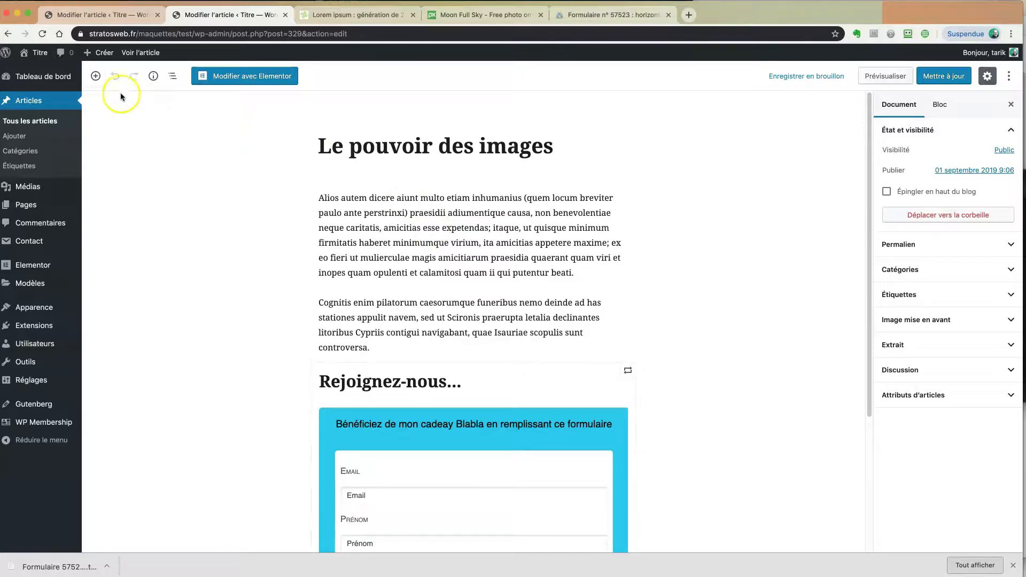
click(96, 75)
click(269, 144)
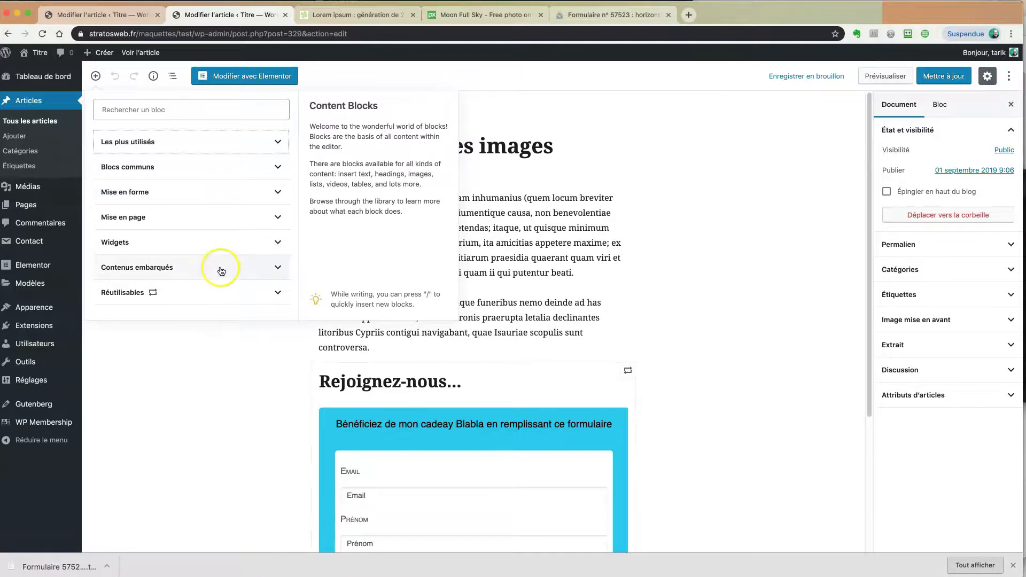
click(273, 245)
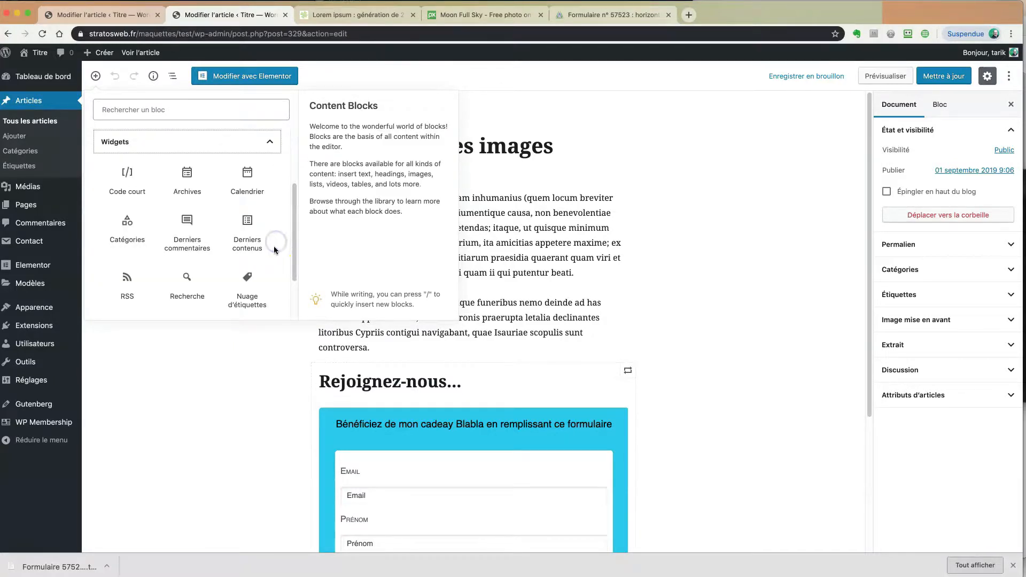
scroll(248, 219, down, 3)
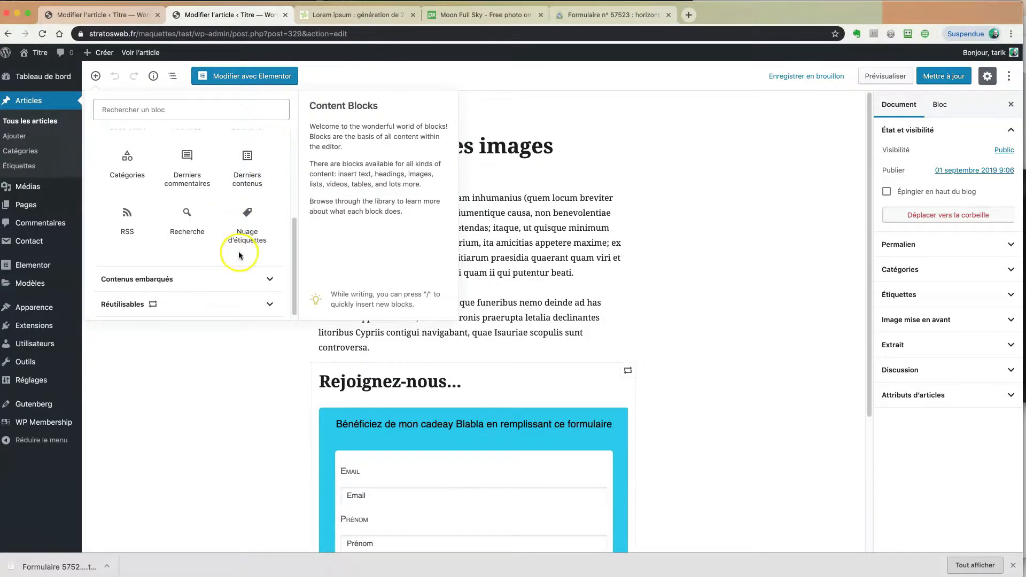
click(127, 219)
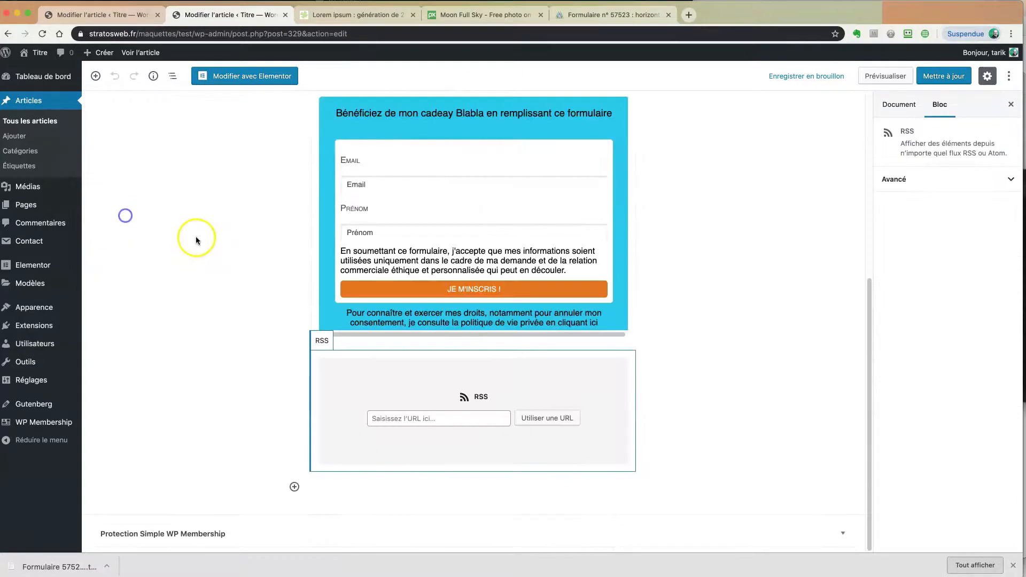
click(421, 419)
text(https://stra)
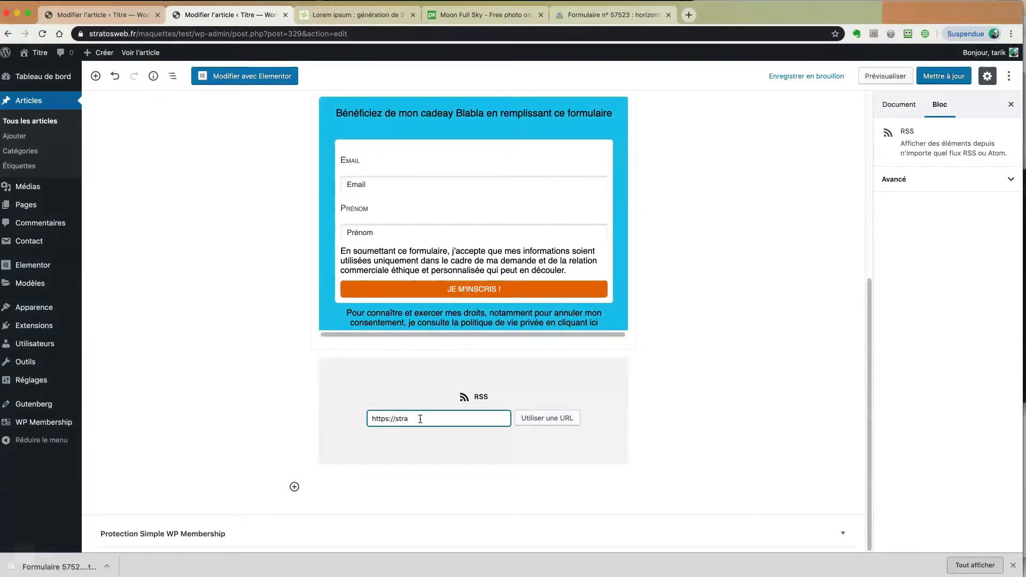
text(tosweb)
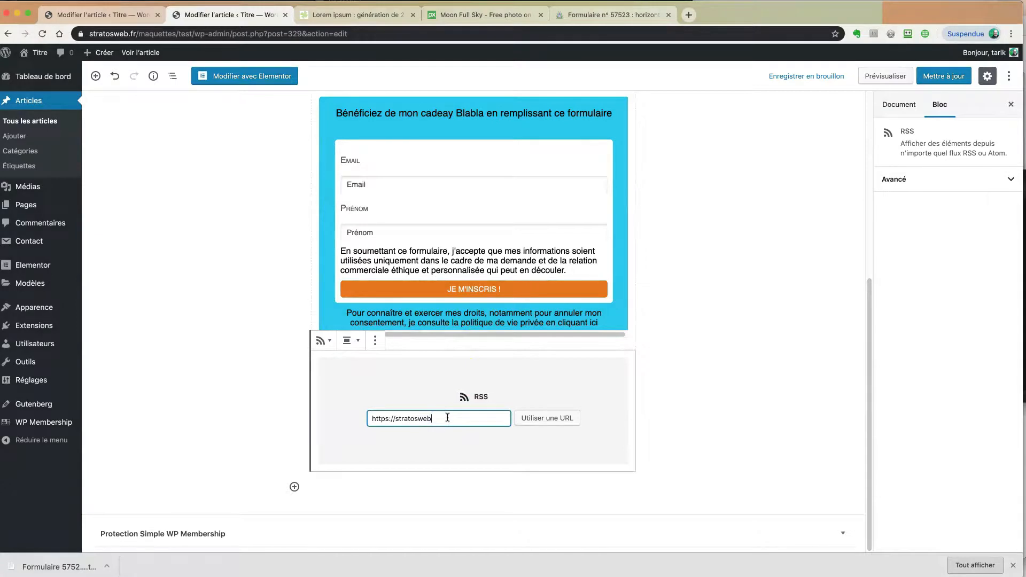
text(.fr/feed/)
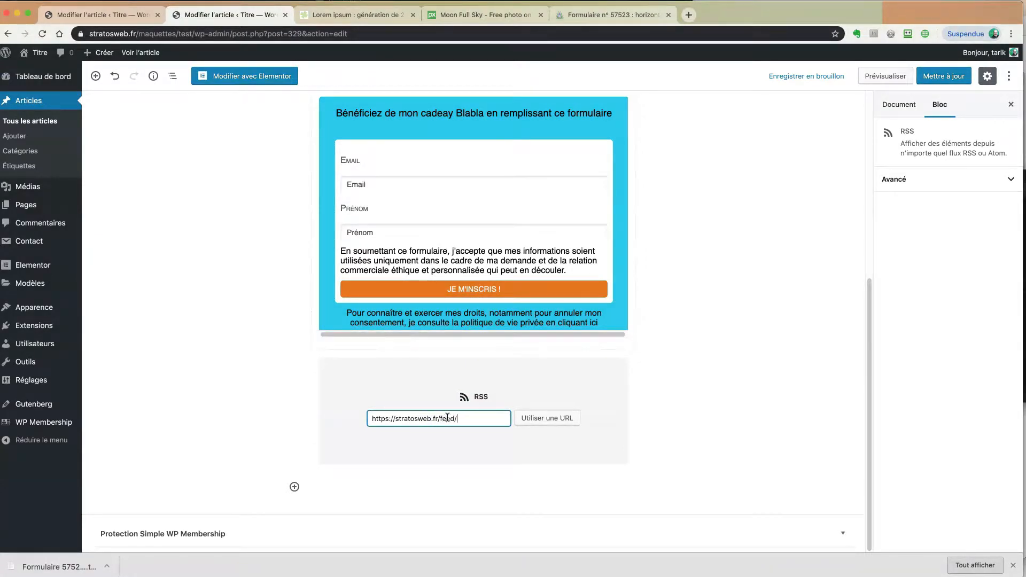
click(442, 417)
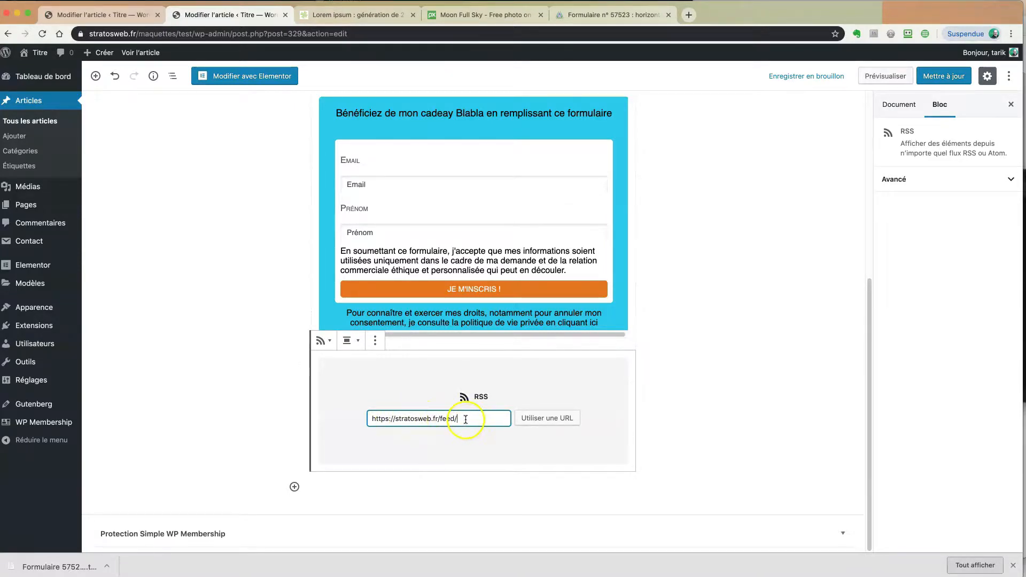
click(546, 419)
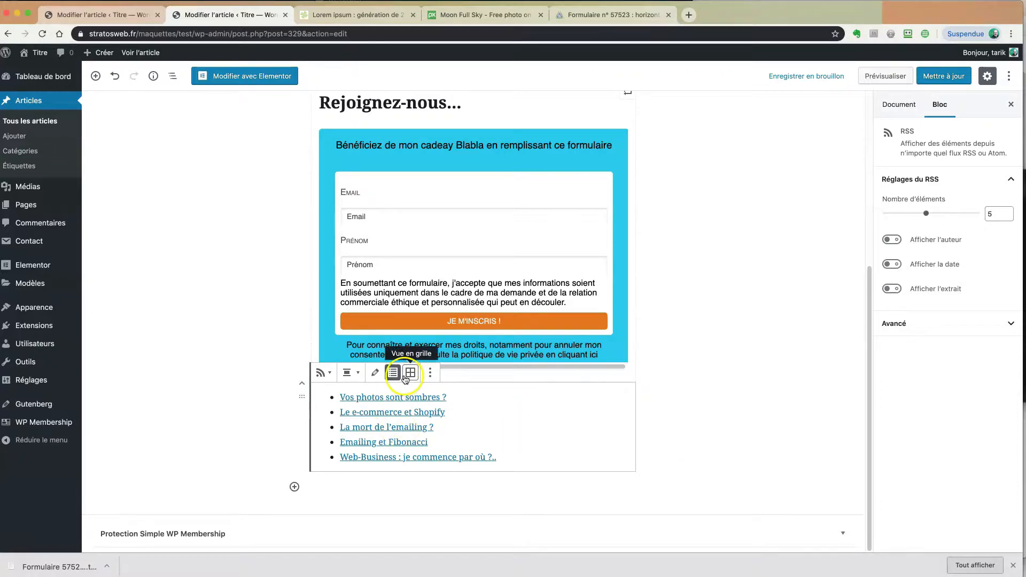
click(209, 373)
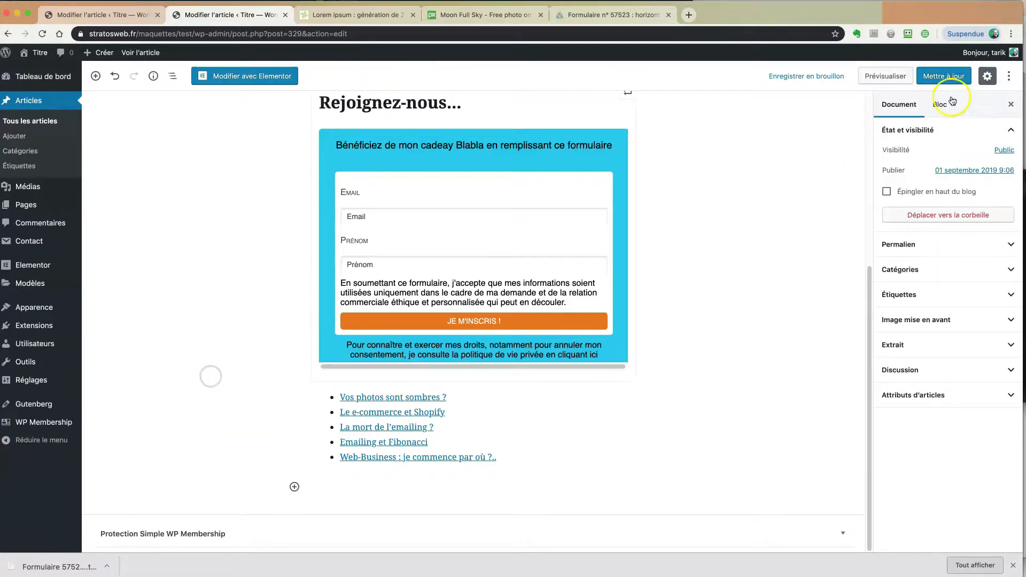
- Update the article "Le pouvoir des images" and examine the RSS list below the form on the published page
click(942, 78)
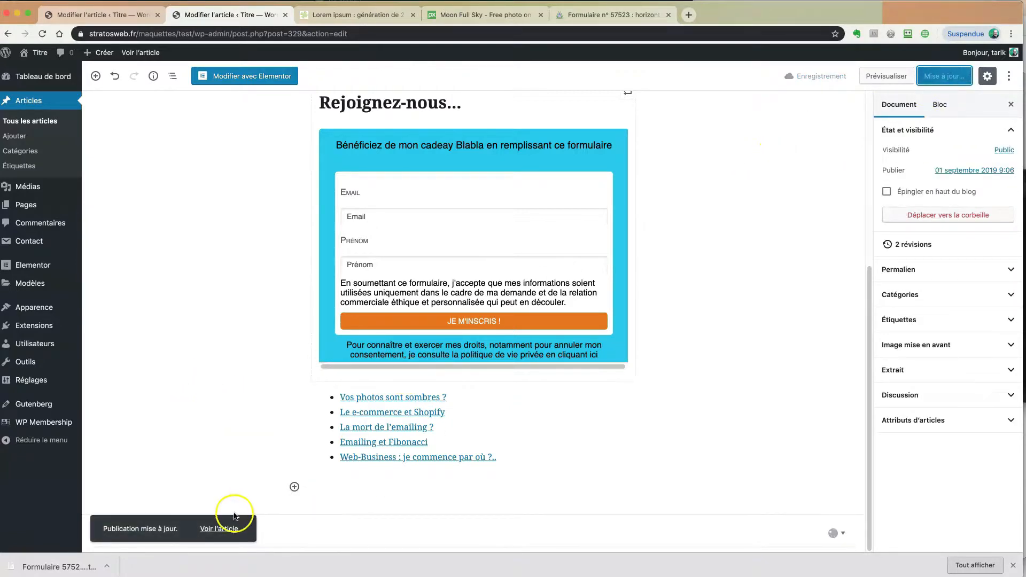
click(226, 529)
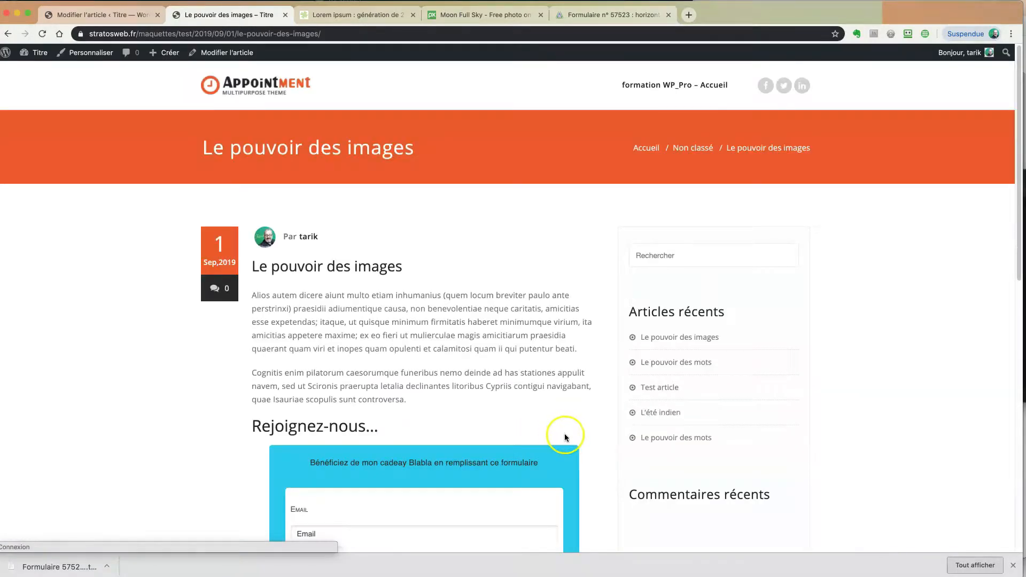
scroll(564, 435, down, 5)
scroll(565, 436, down, 3)
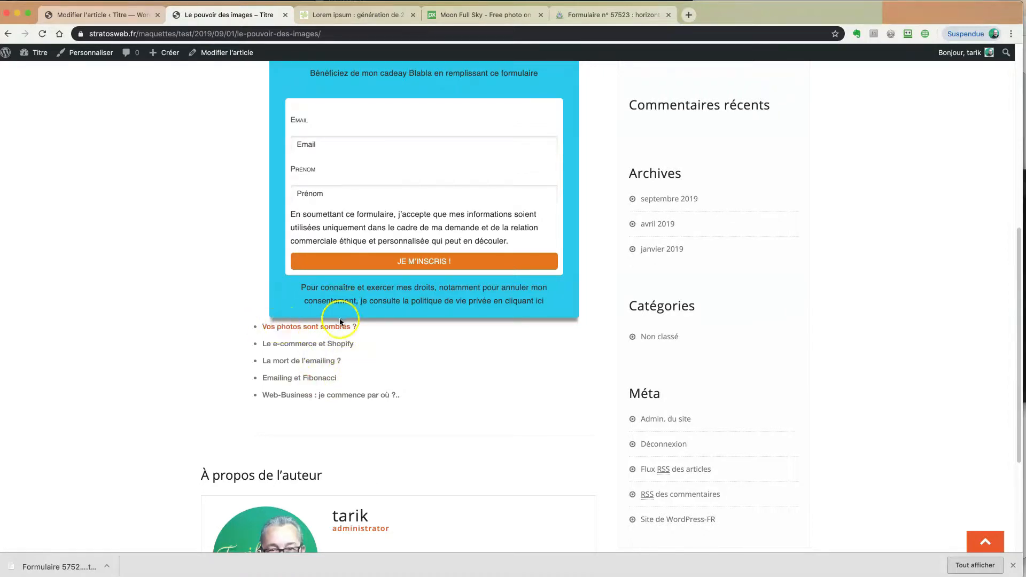
- Reopen the article in the editor and insert an "Espacement" layout block below the RSS list
click(227, 53)
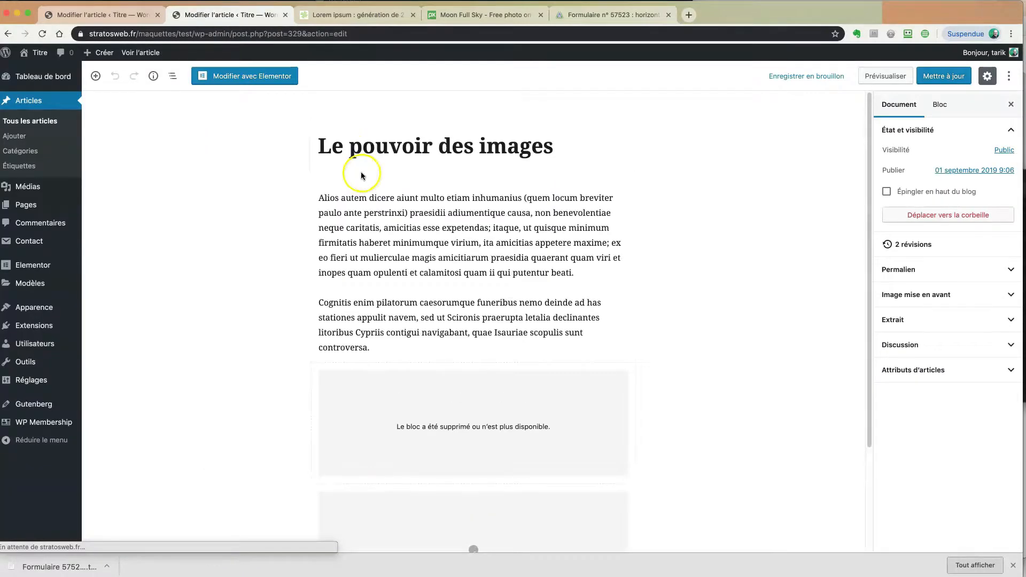
click(96, 76)
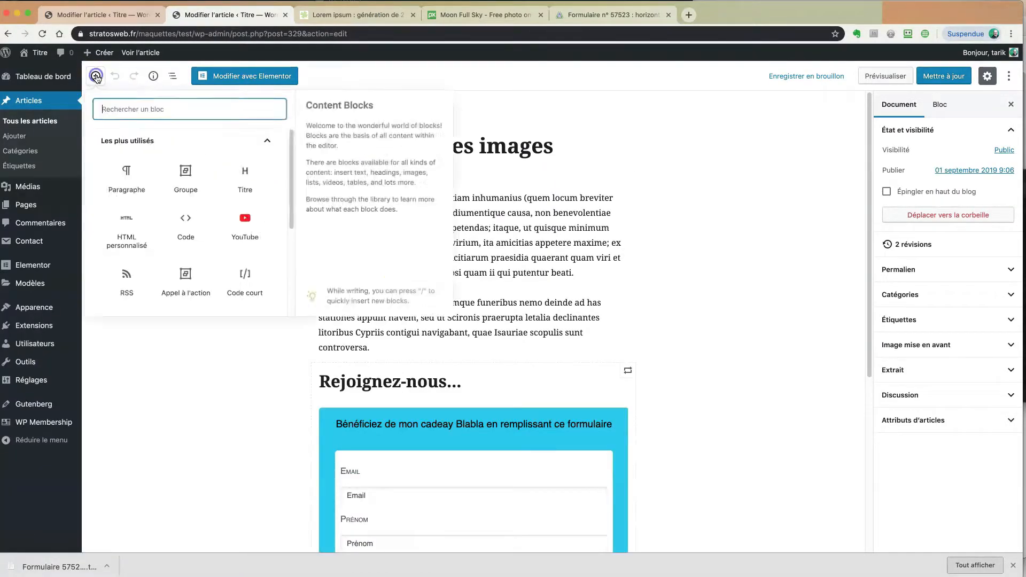
click(266, 141)
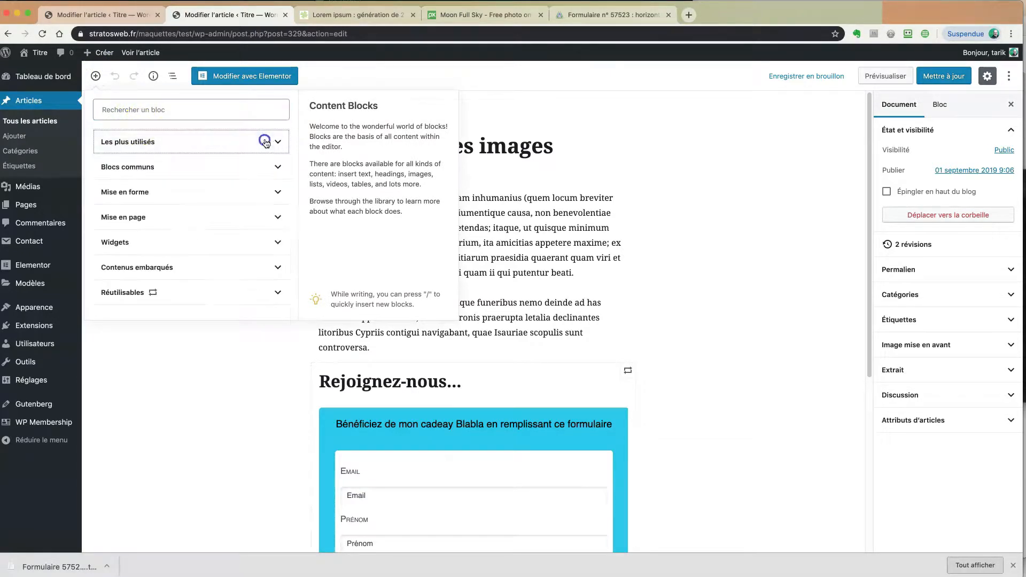
click(160, 198)
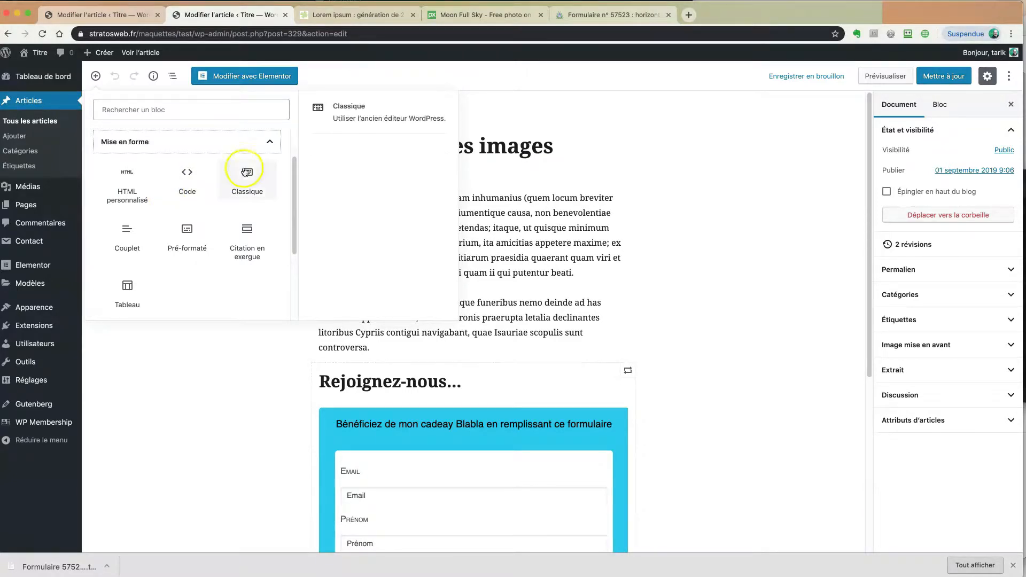
click(270, 142)
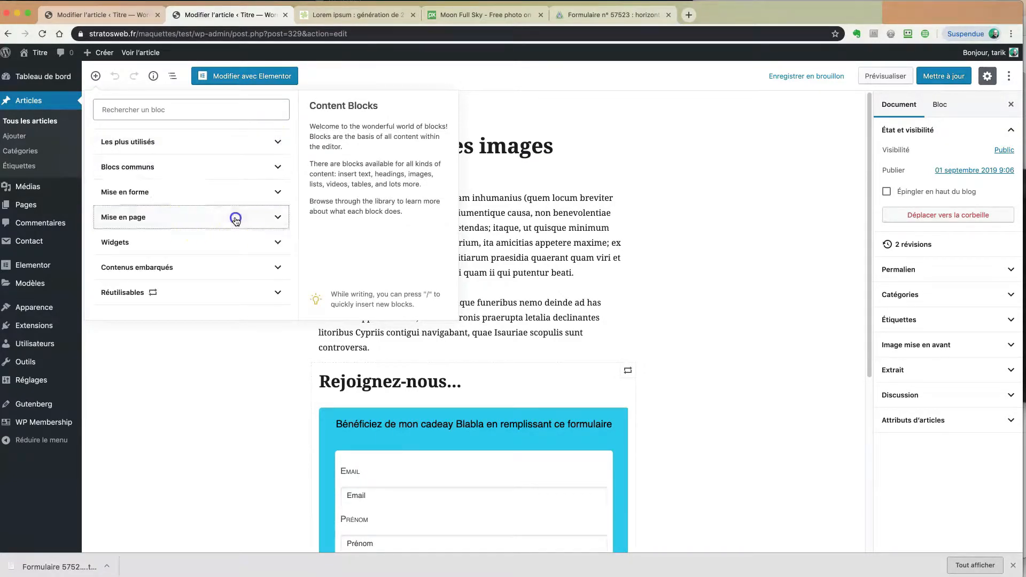
click(233, 218)
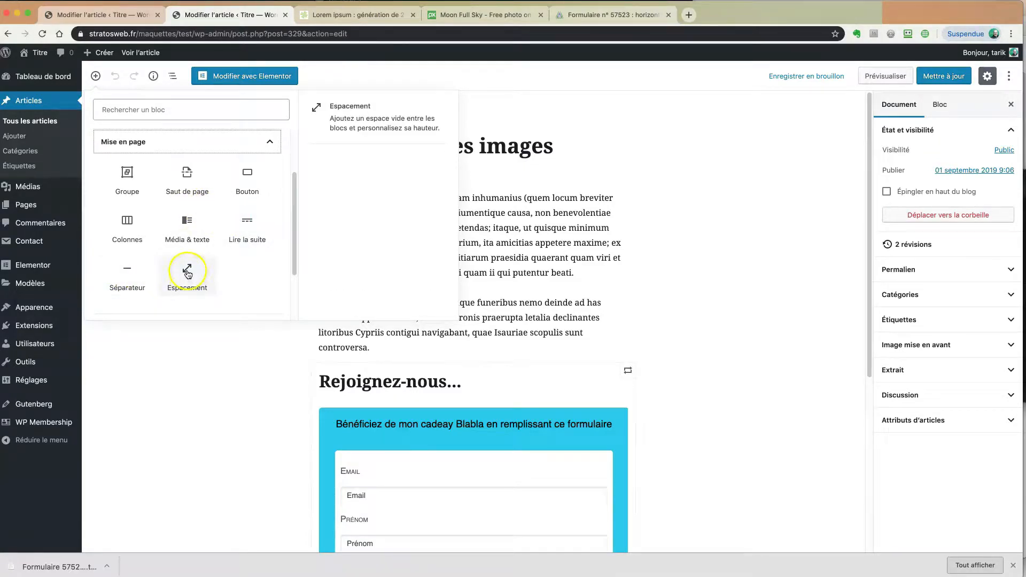
scroll(267, 374, down, 5)
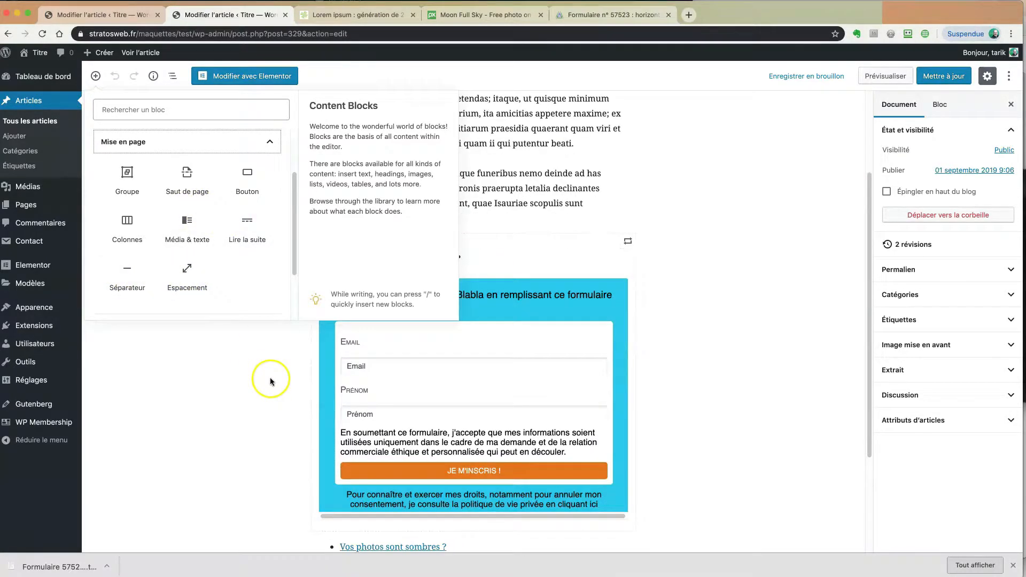
click(187, 273)
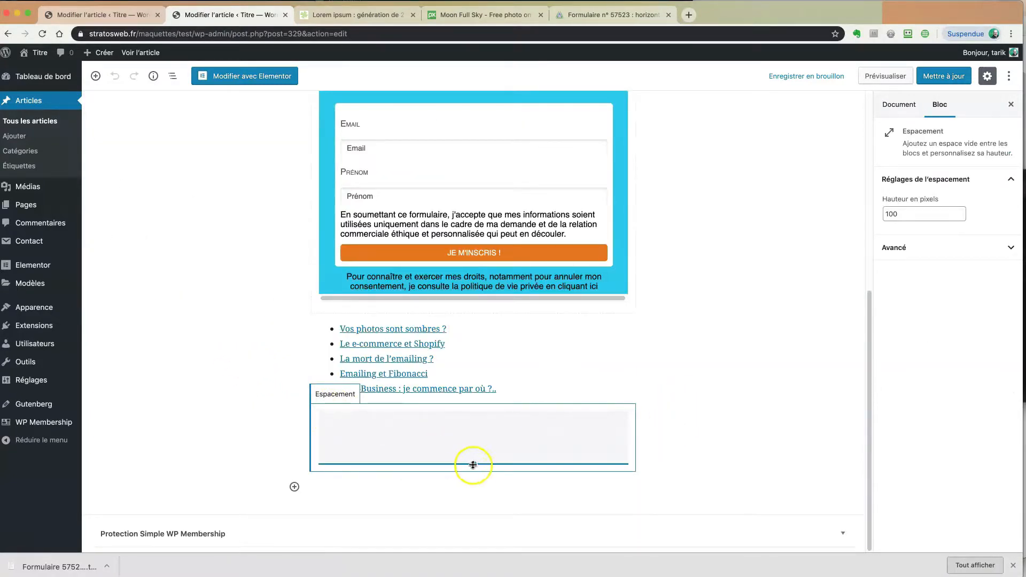
- Reduce the height of the "Espacement" block to 36 pixels and deselect it
drag(475, 465, 475, 436)
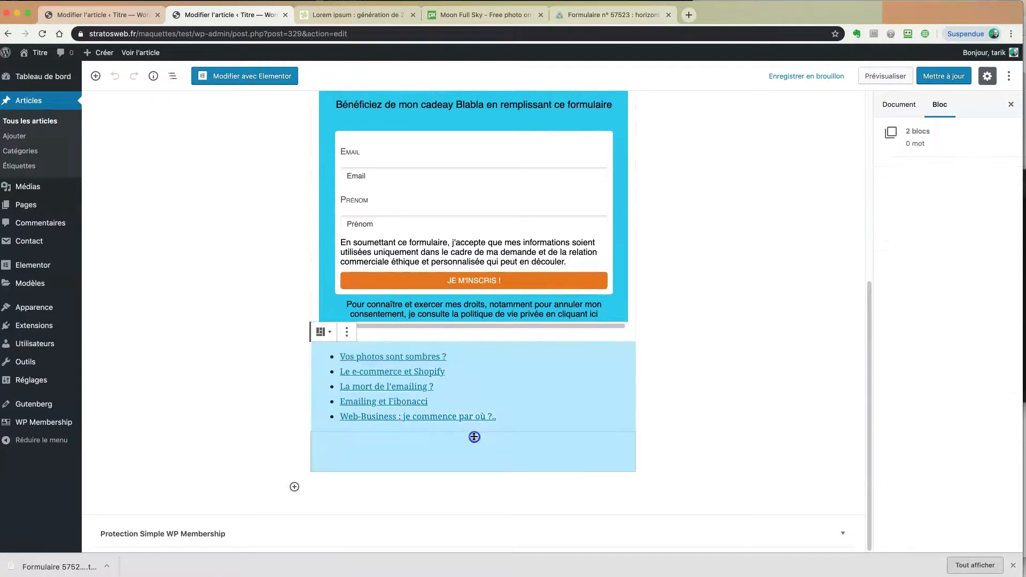
click(278, 456)
click(432, 455)
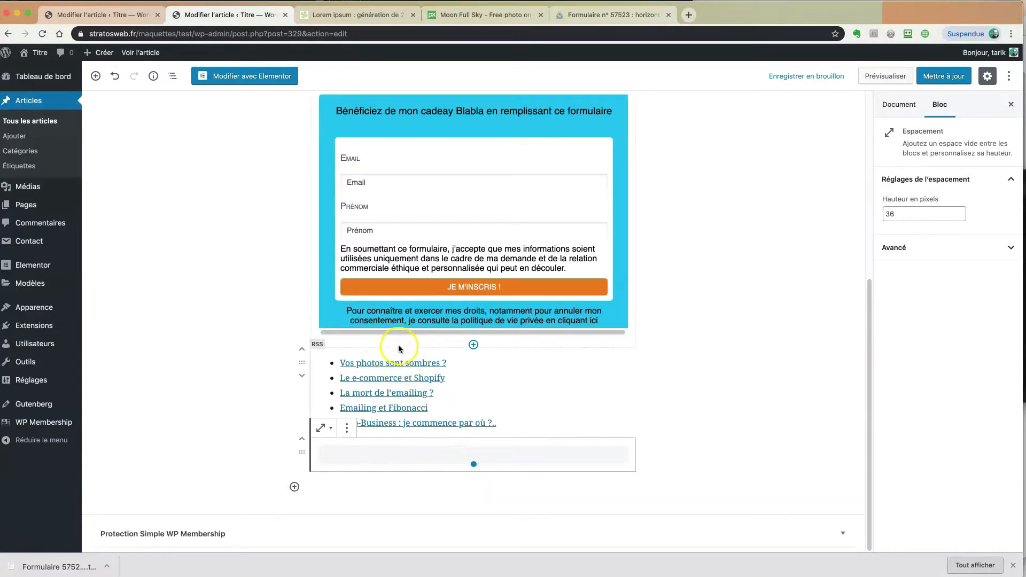
click(254, 422)
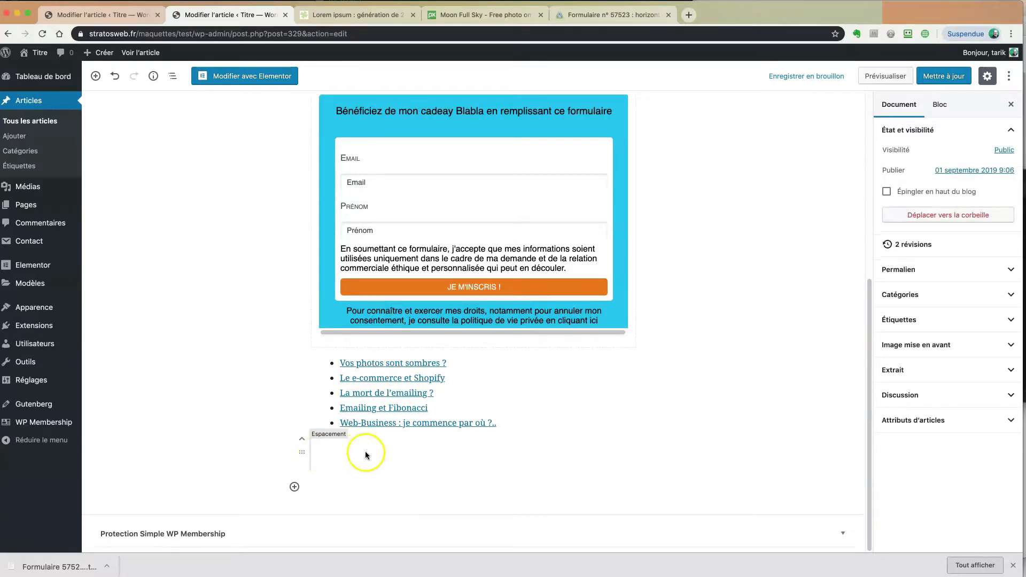
- Move the "Espacement" block between the form and the RSS list, and look at its block options
drag(301, 451, 336, 370)
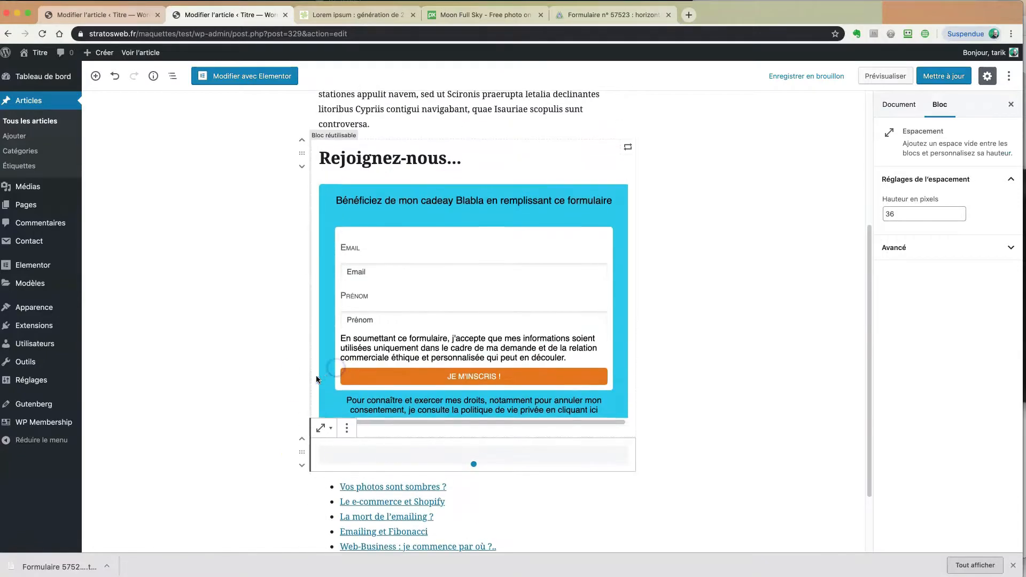
click(220, 366)
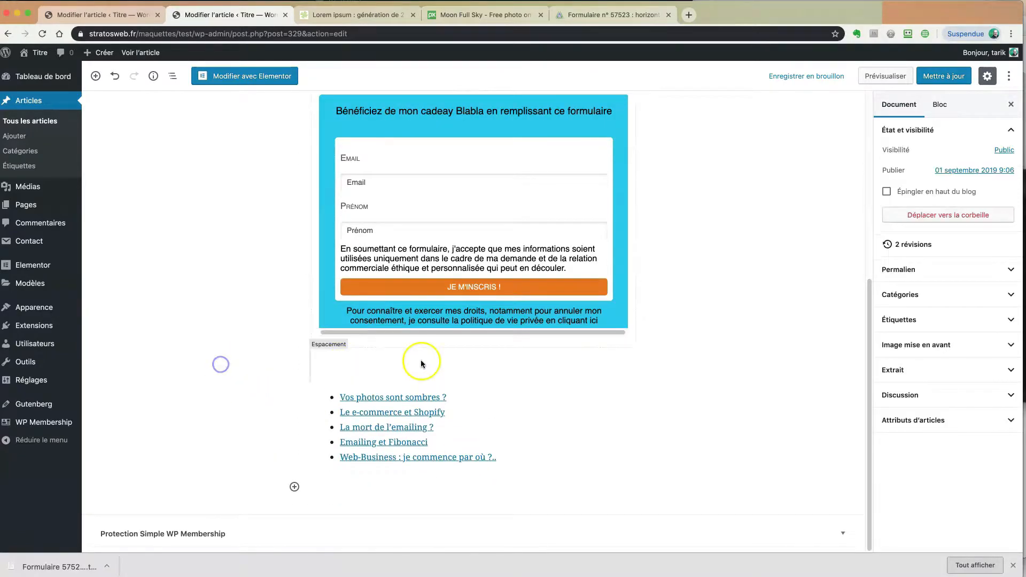
click(420, 360)
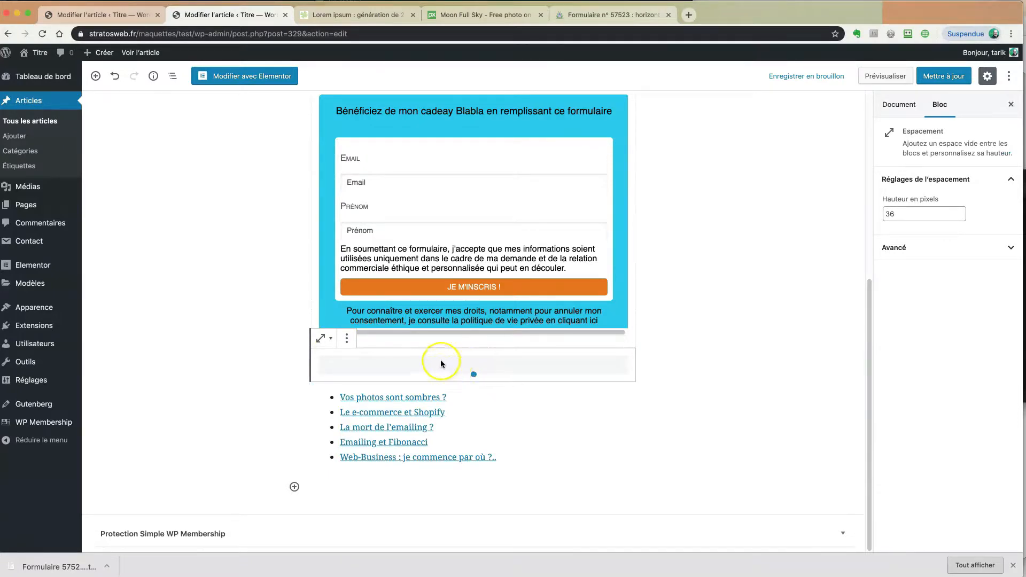
click(347, 338)
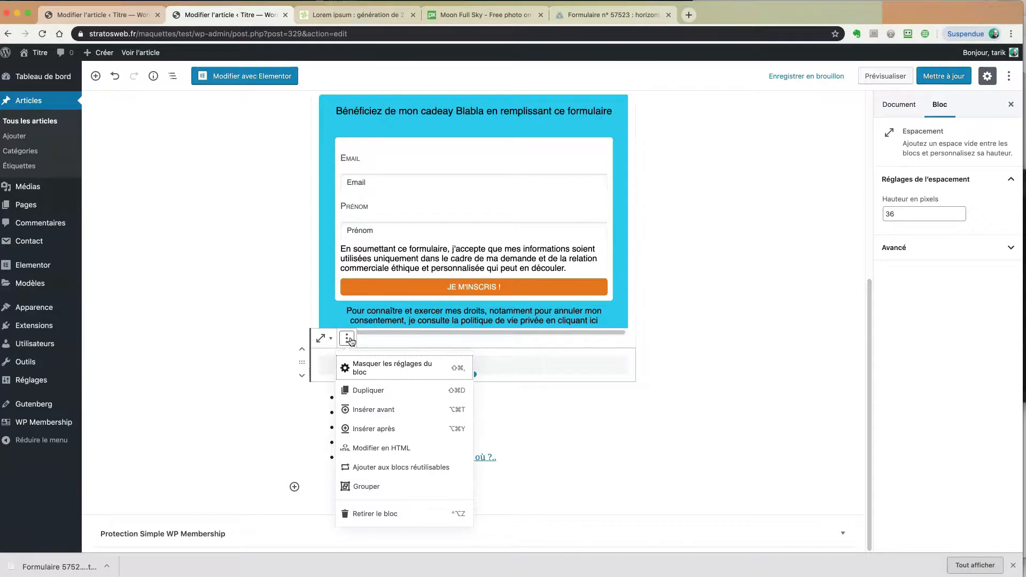
click(208, 341)
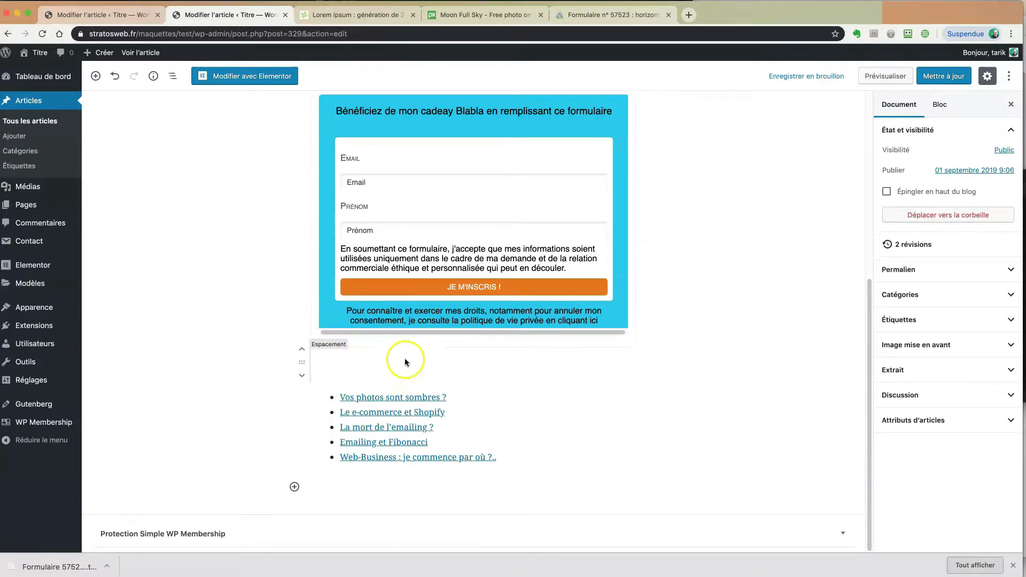
- Update the article and examine the spacing between the form and the RSS list on the published page
click(945, 76)
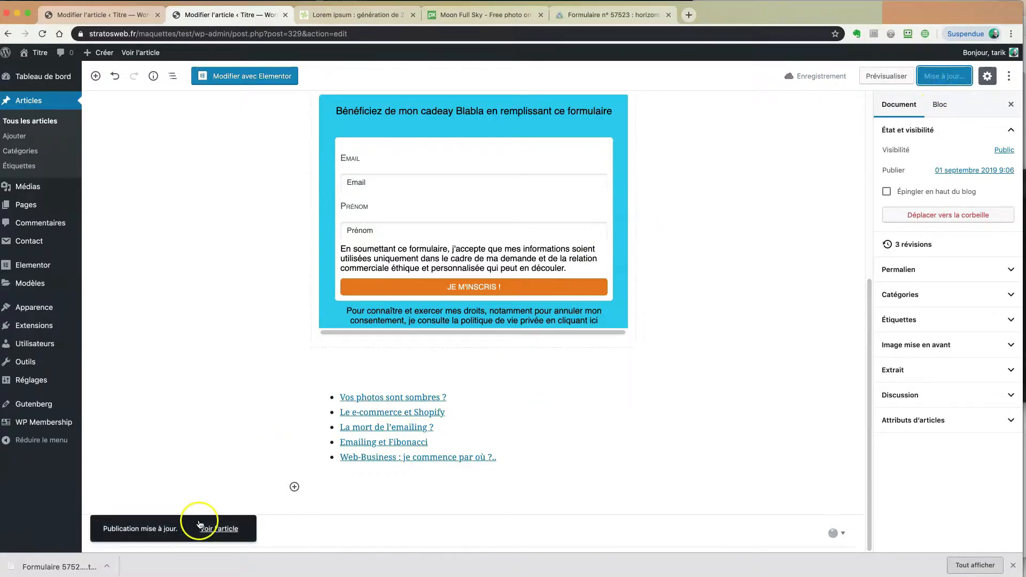
click(222, 529)
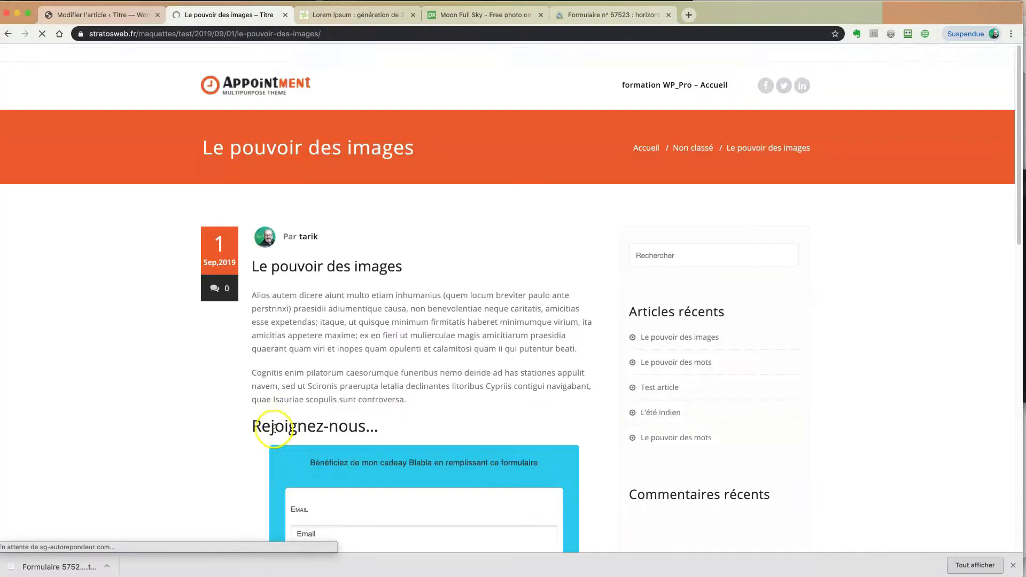
scroll(244, 423, down, 7)
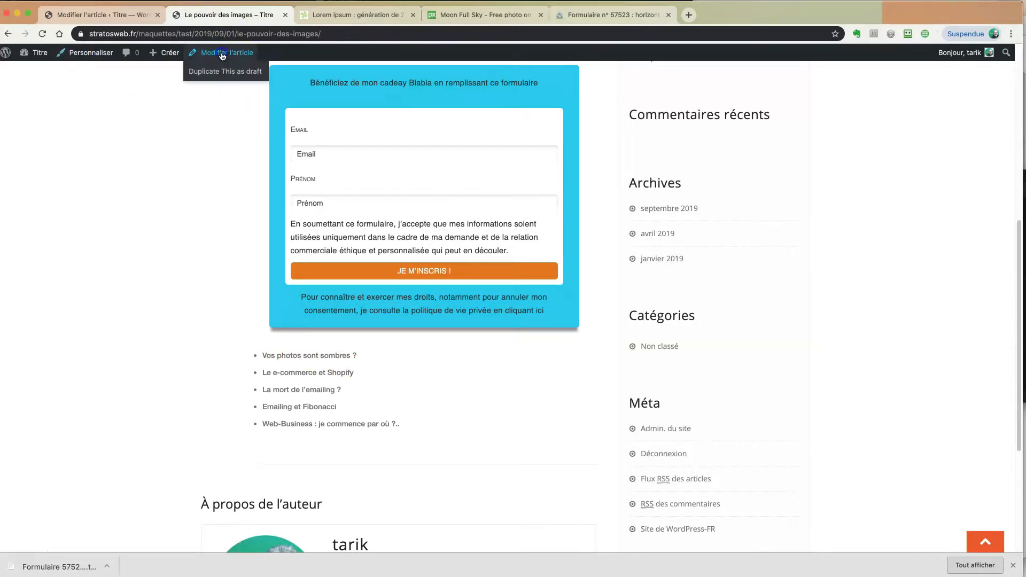
- Reopen the article in the editor and switch the RSS block below the form to grid view
click(246, 58)
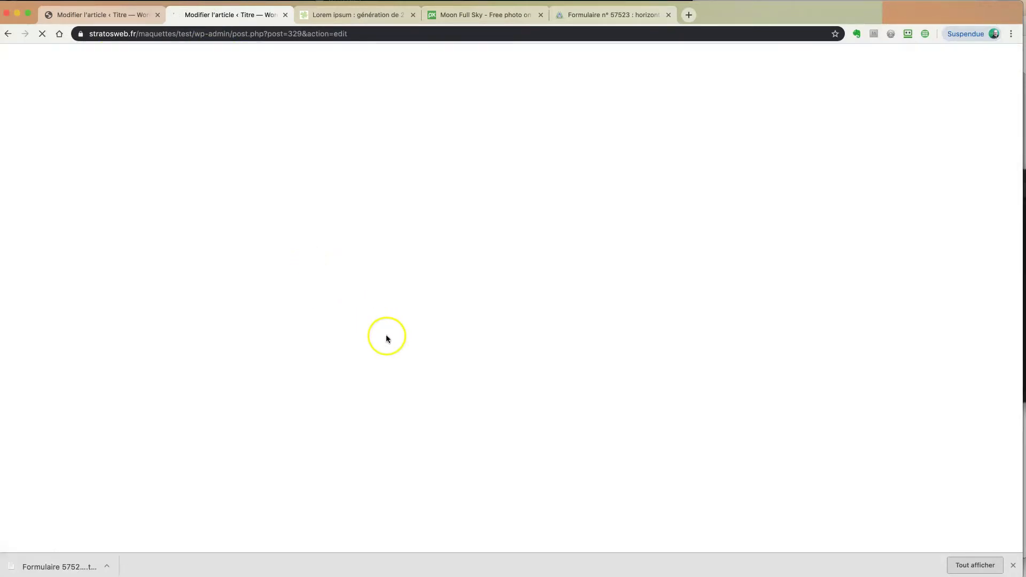
scroll(425, 371, down, 2)
scroll(423, 371, down, 5)
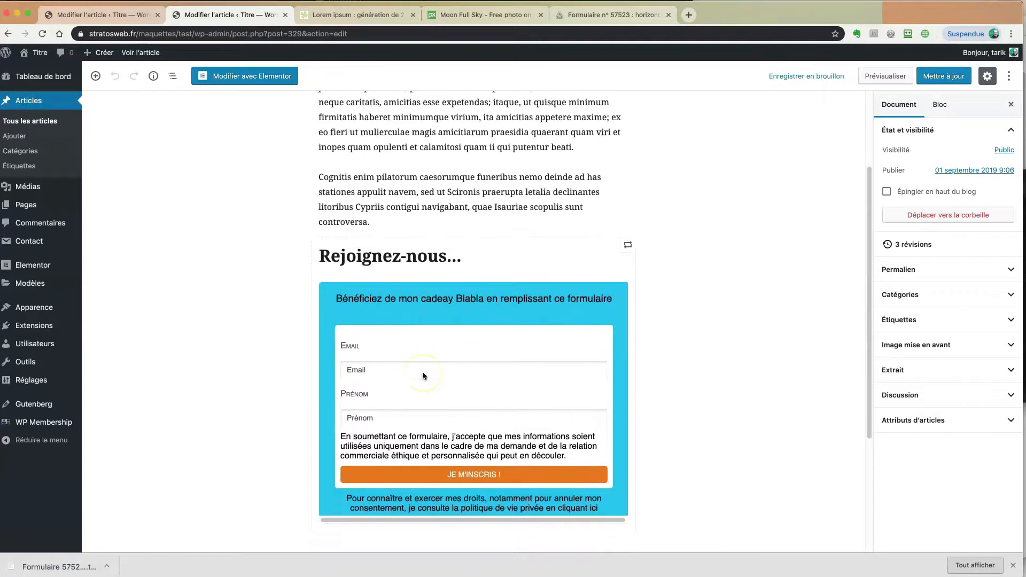
click(522, 417)
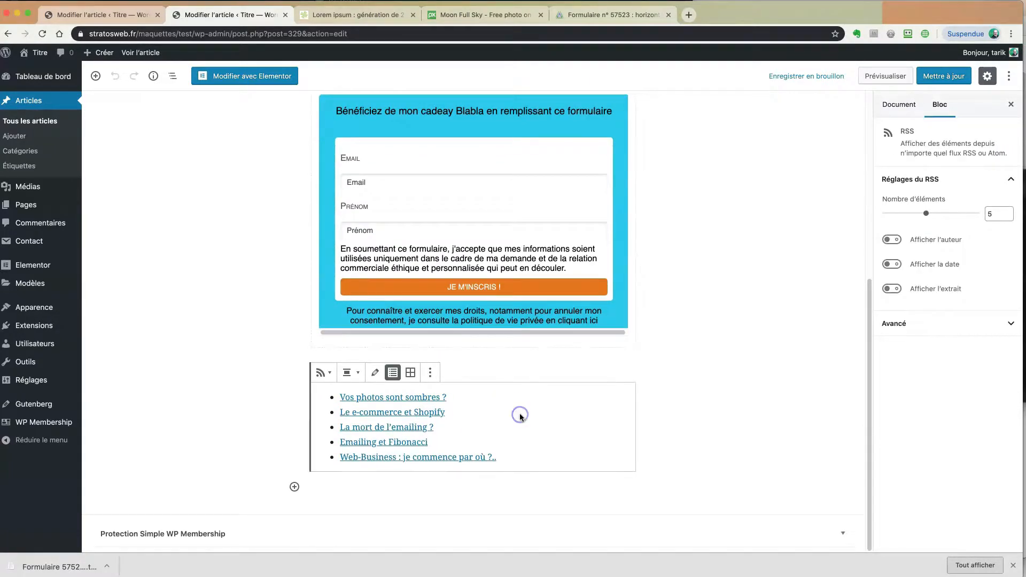
click(411, 373)
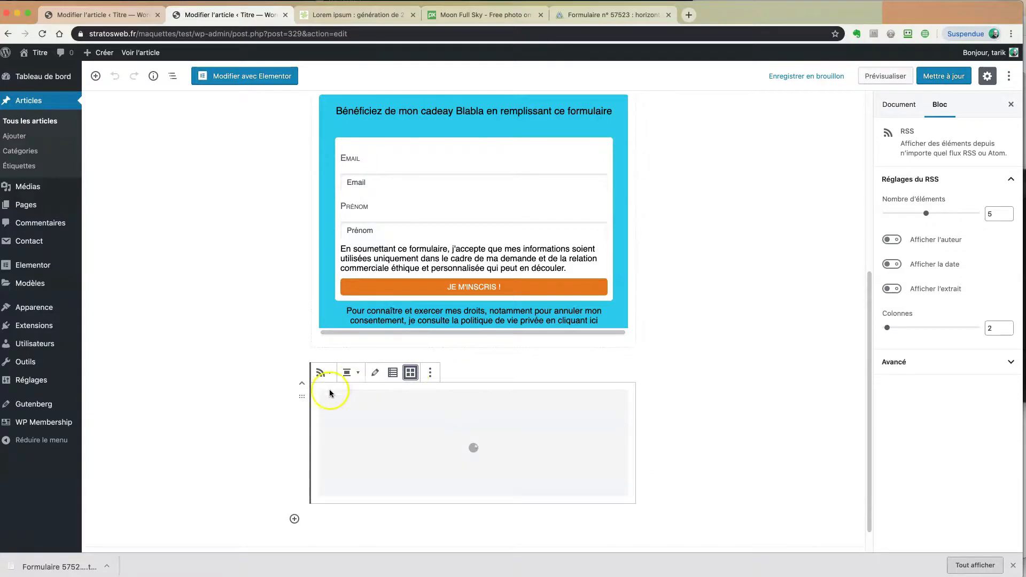
scroll(257, 415, down, 1)
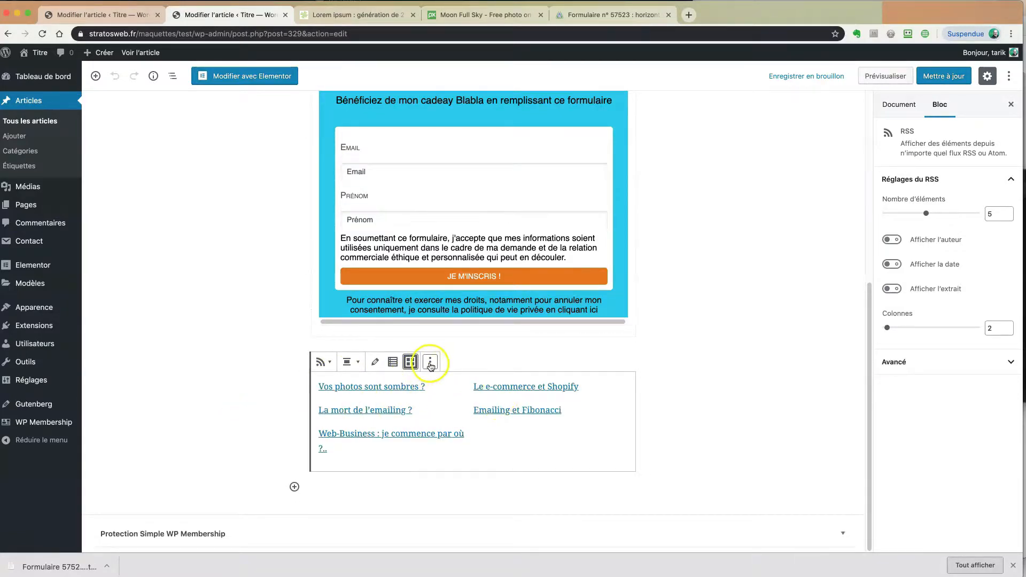
click(361, 364)
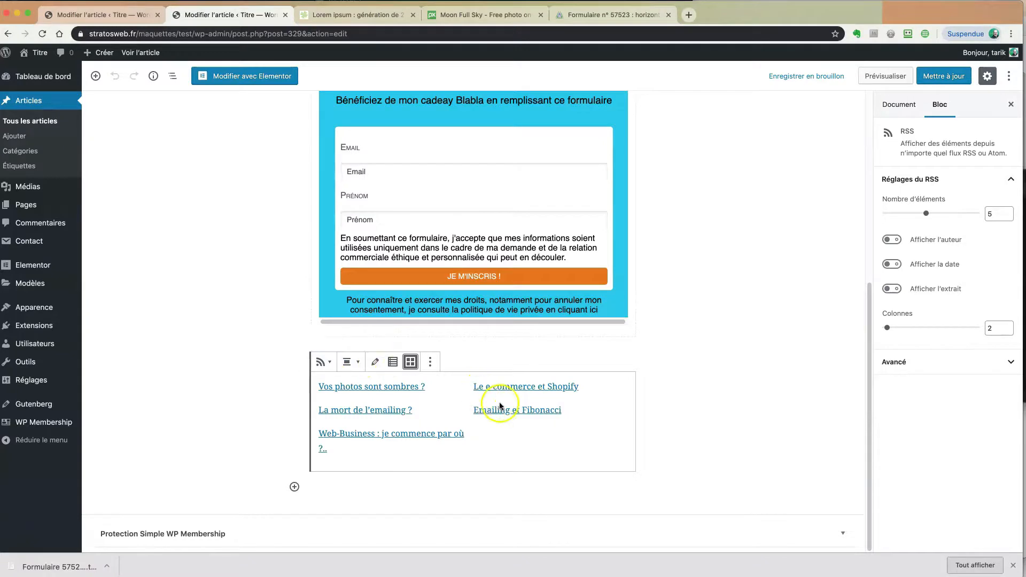
click(330, 363)
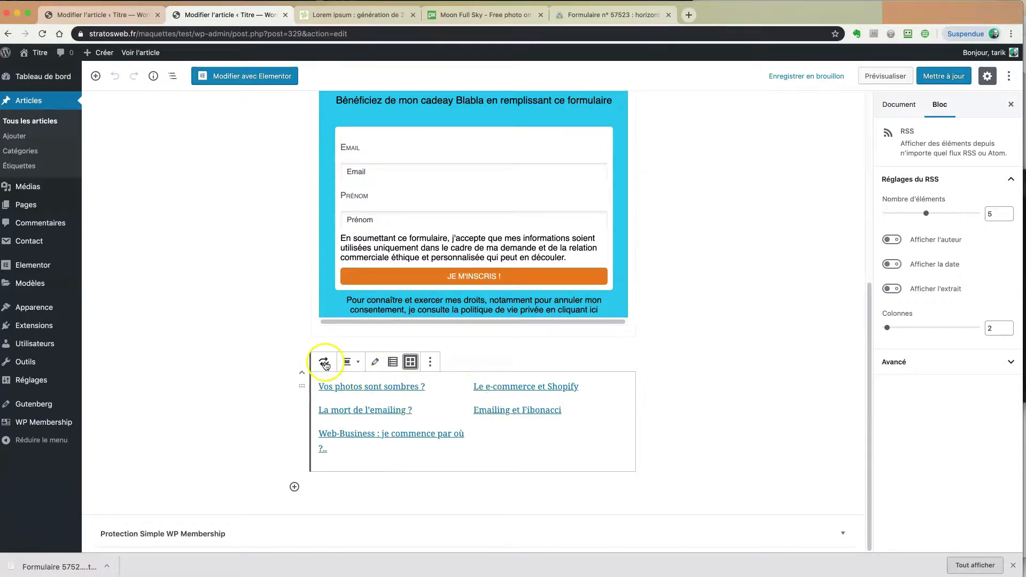
- Add an H2 heading block reading "Mes actus" below the RSS list
click(430, 362)
click(227, 381)
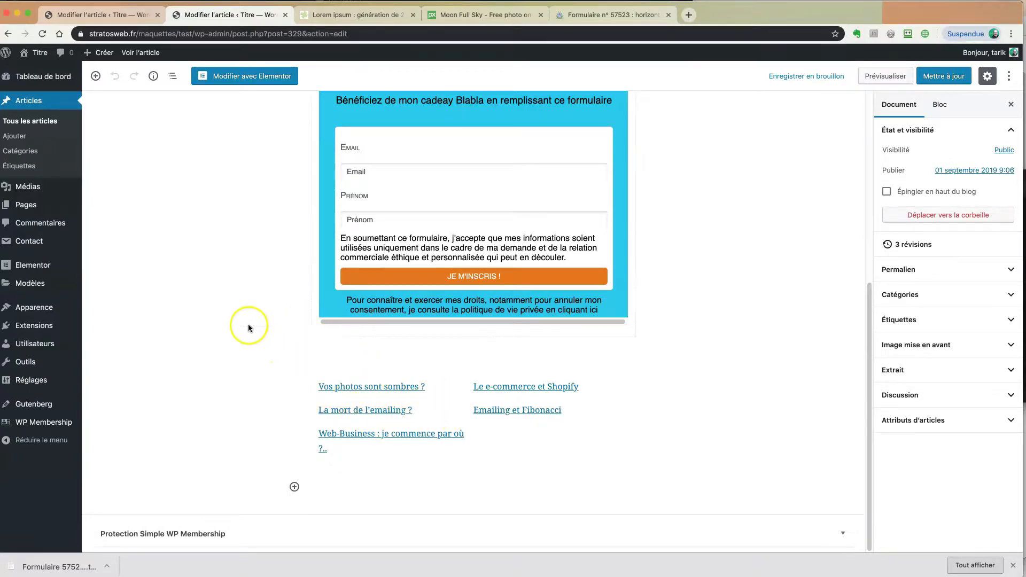
click(95, 76)
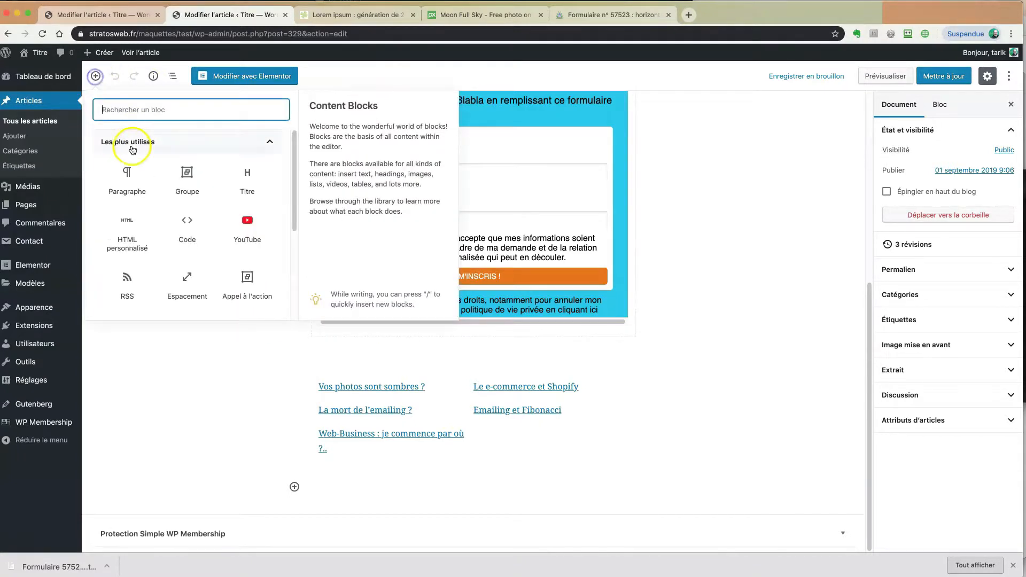
click(247, 174)
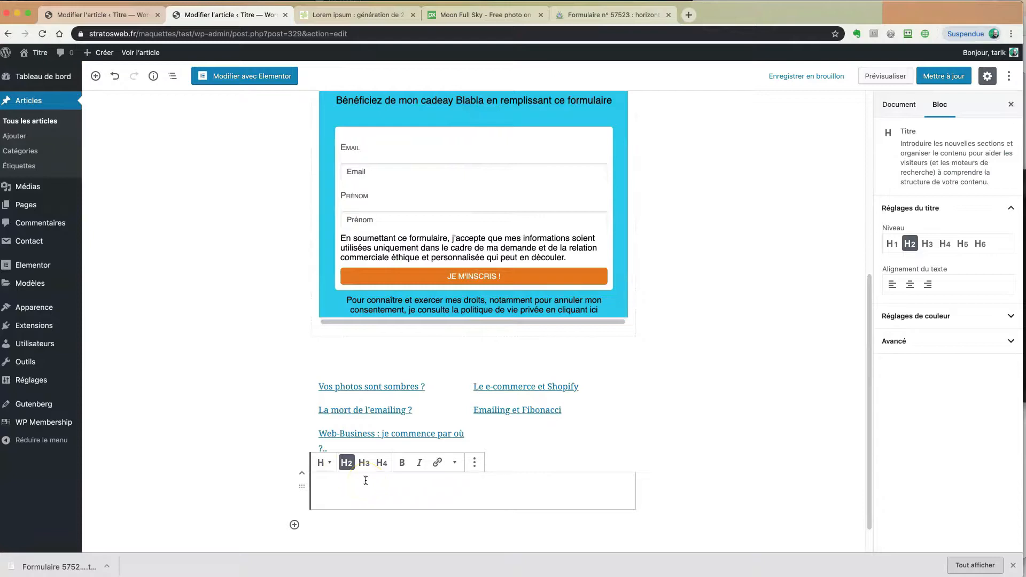
text(Me)
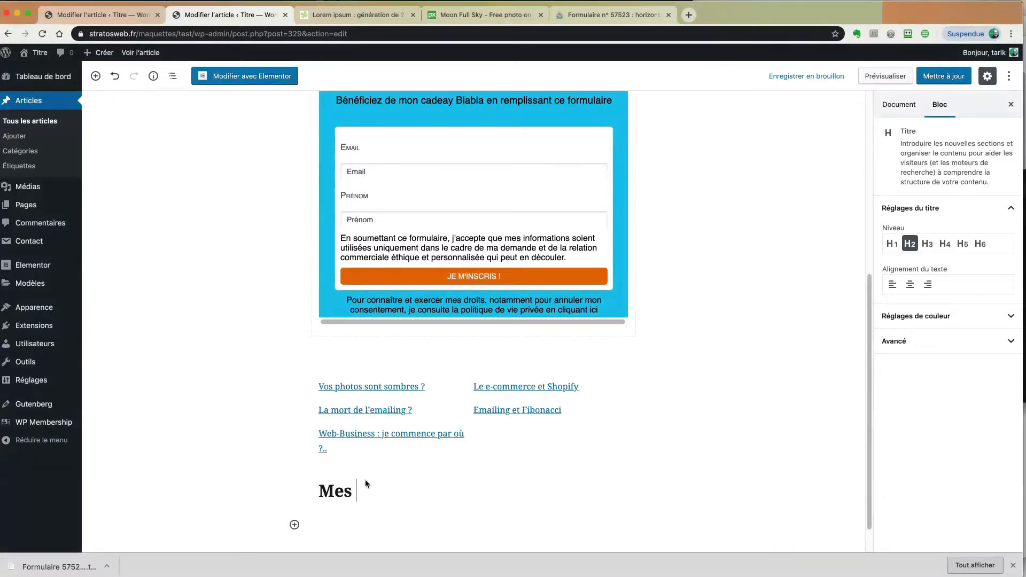
text(s actu)
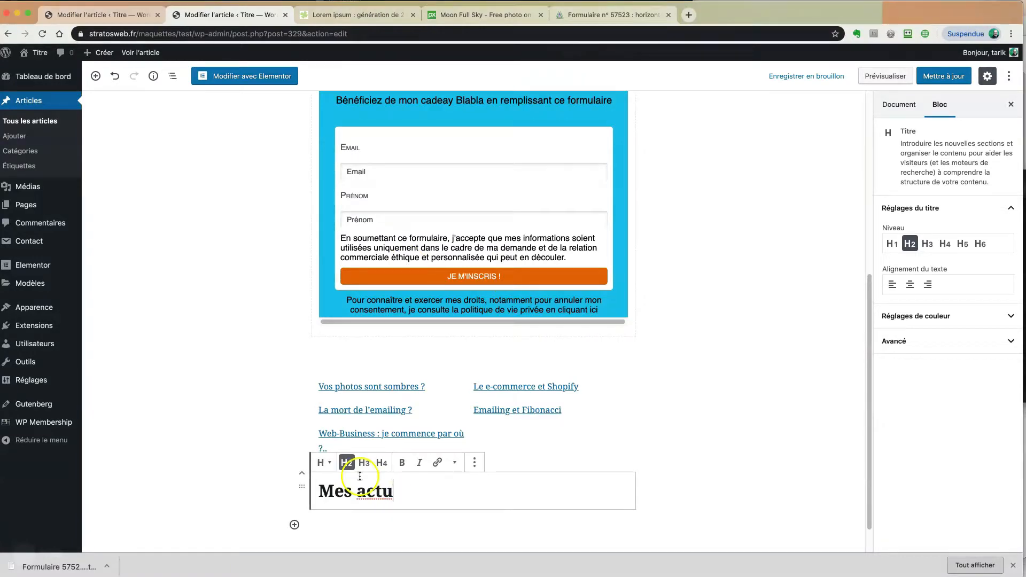
text(s)
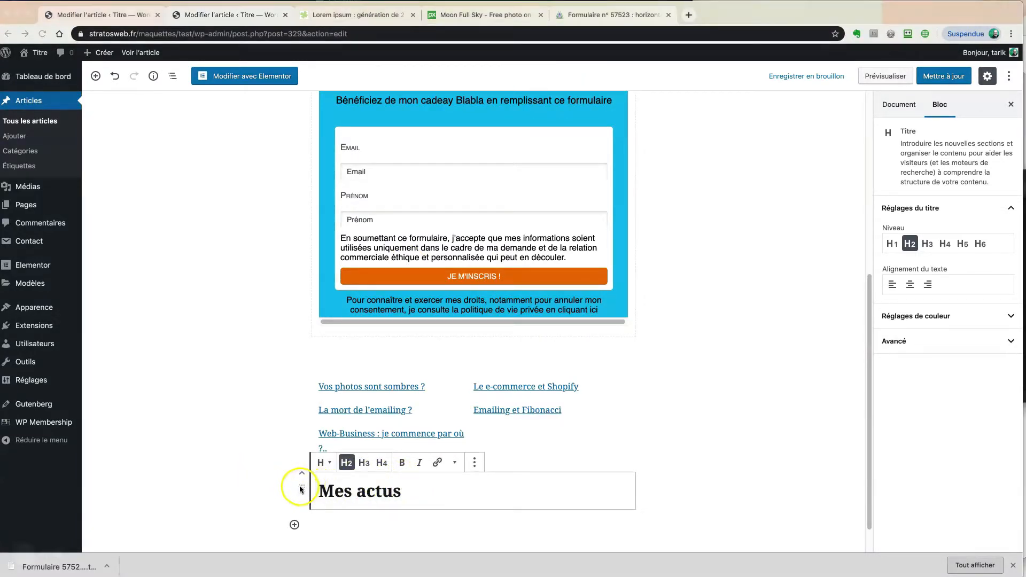
- Move the "Mes actus" heading directly above the RSS list and give it a dark blue background
drag(301, 485, 360, 370)
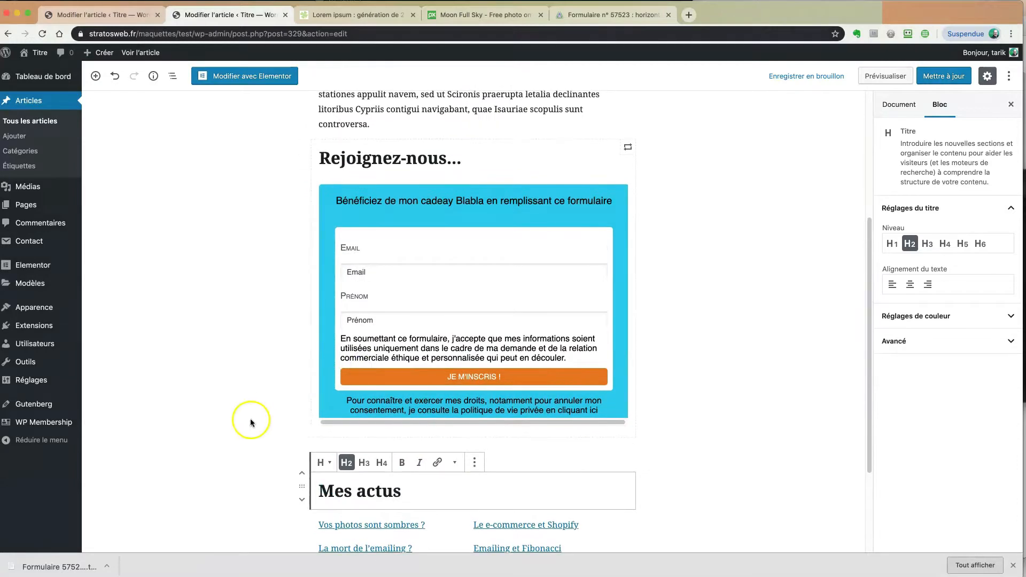
click(224, 402)
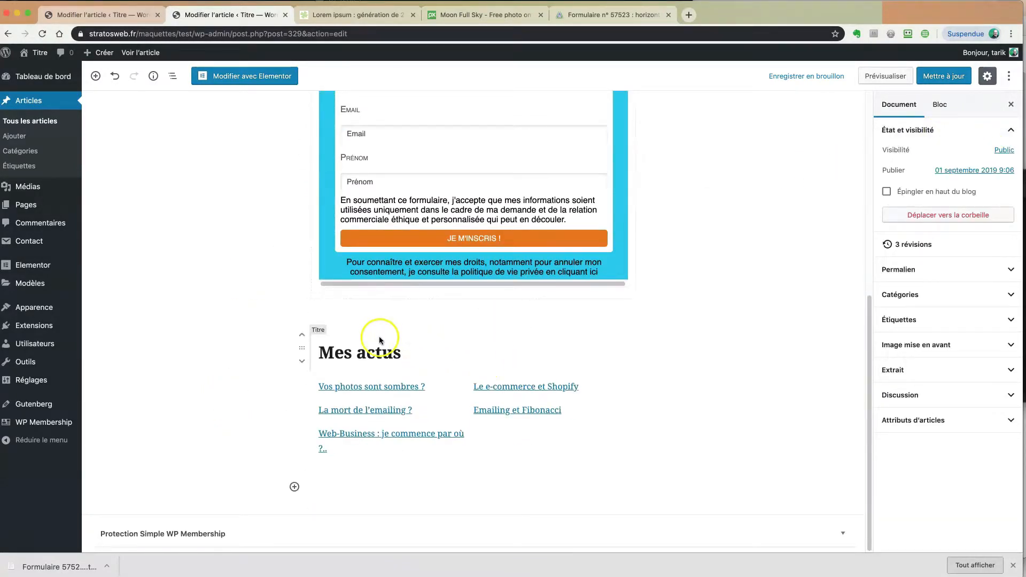
click(318, 331)
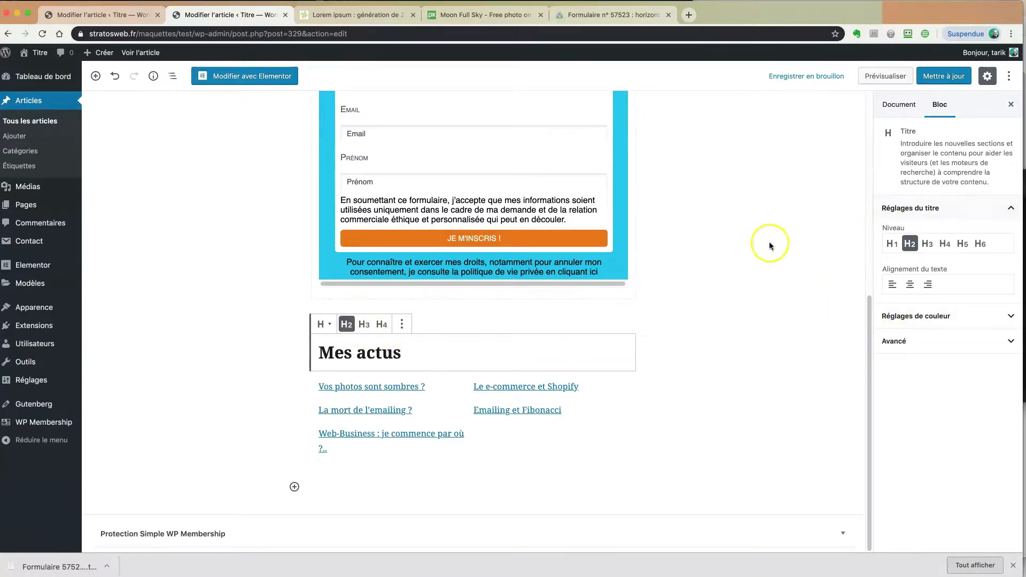
click(617, 359)
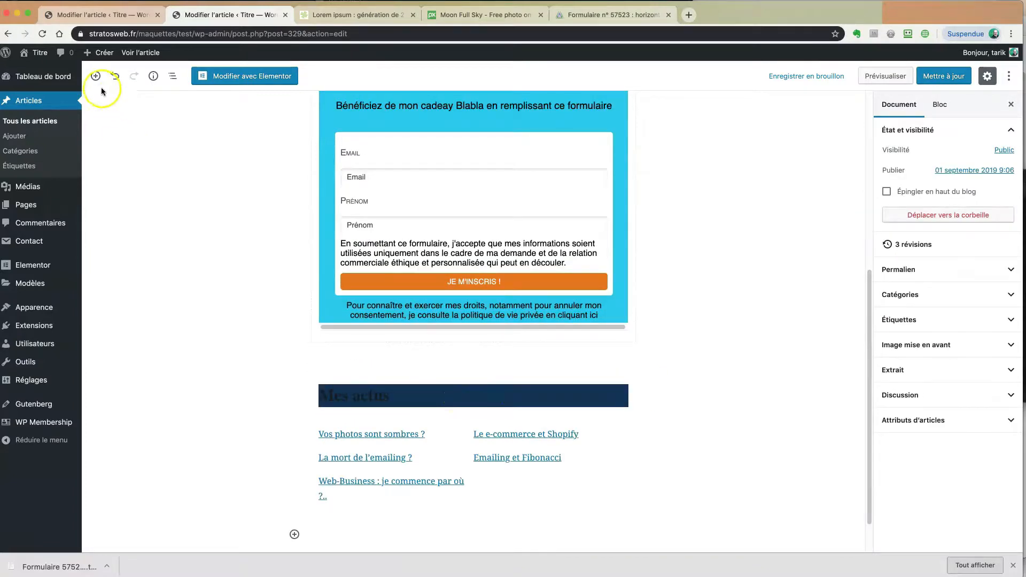
- Browse the Widgets category of the block library, including the Archives block
click(96, 78)
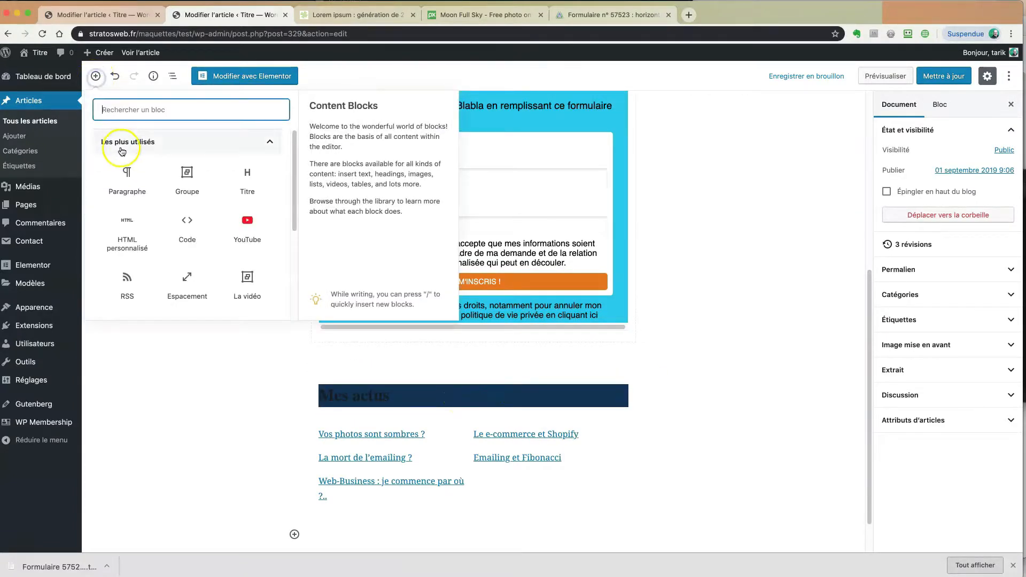
click(270, 142)
click(231, 244)
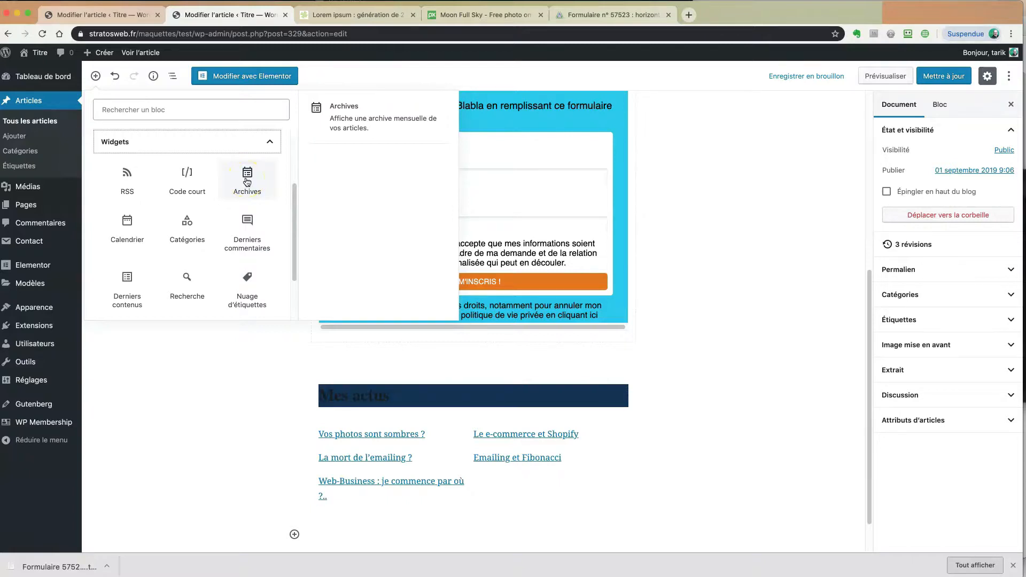
click(195, 415)
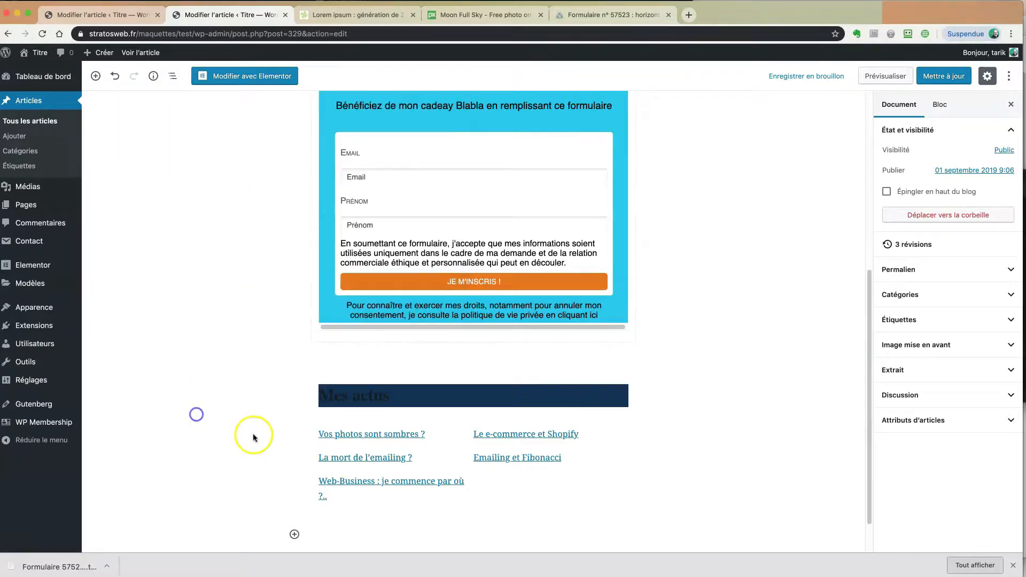
click(294, 536)
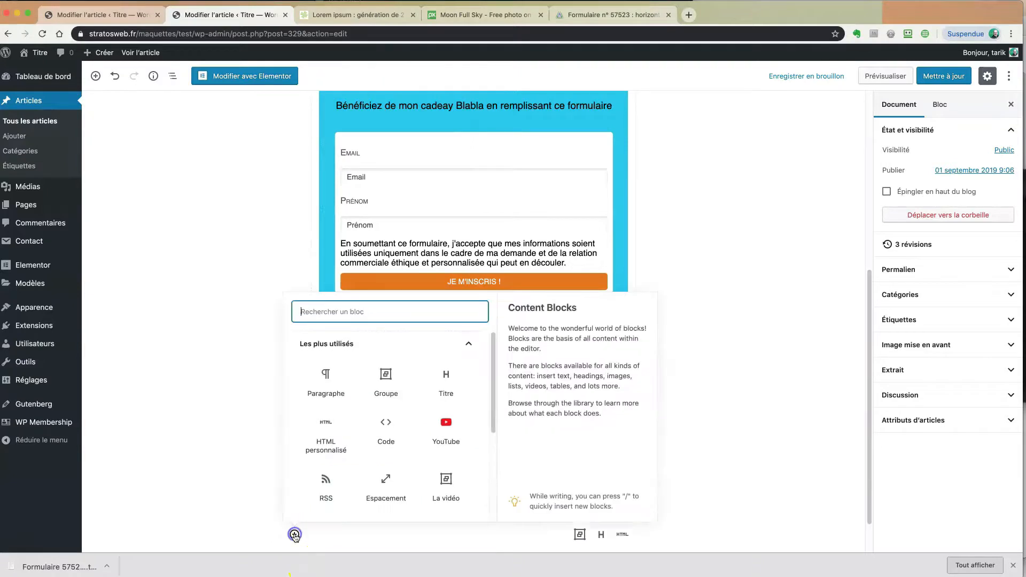
click(447, 382)
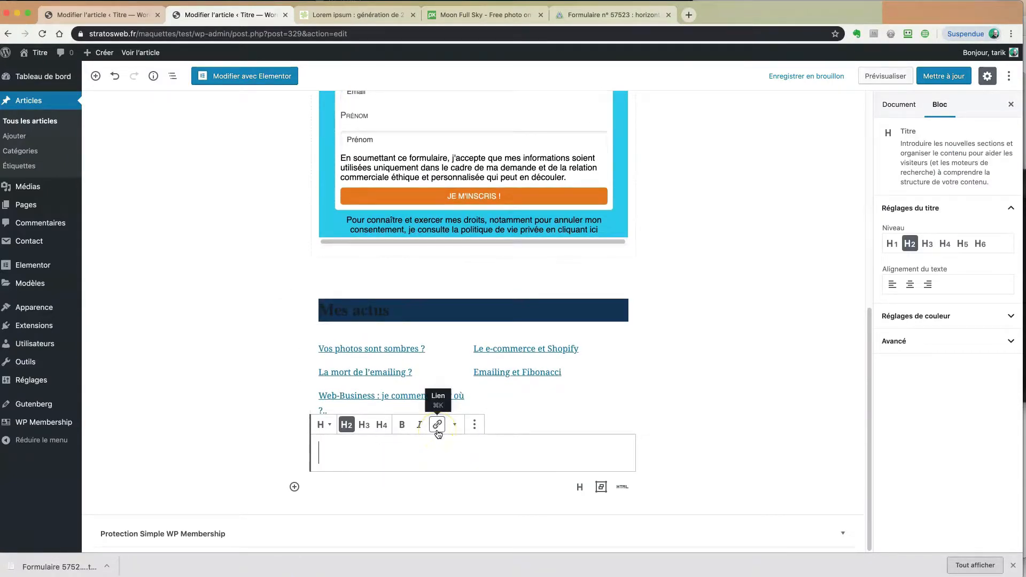
text(Nos a)
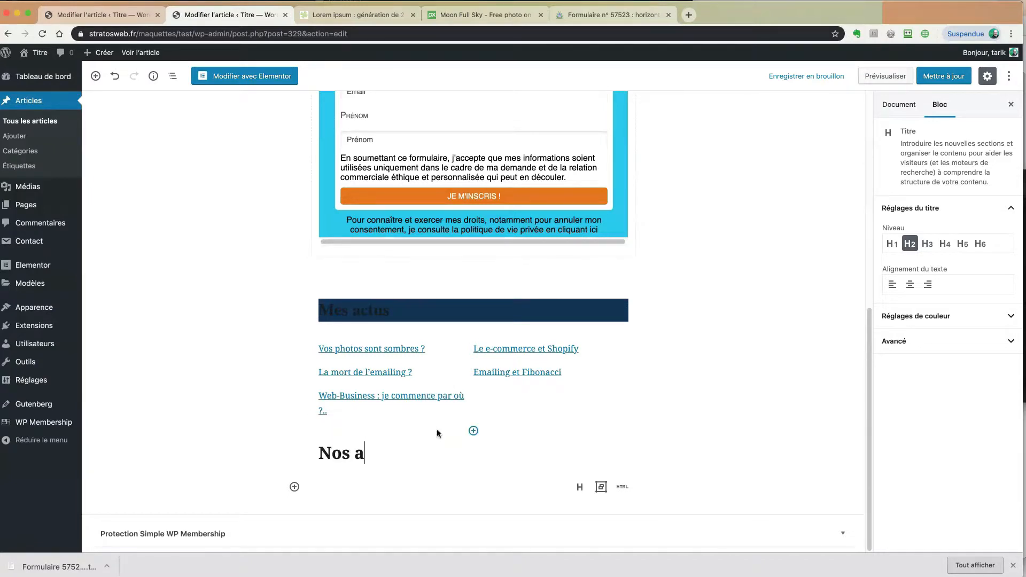
text(rchives me)
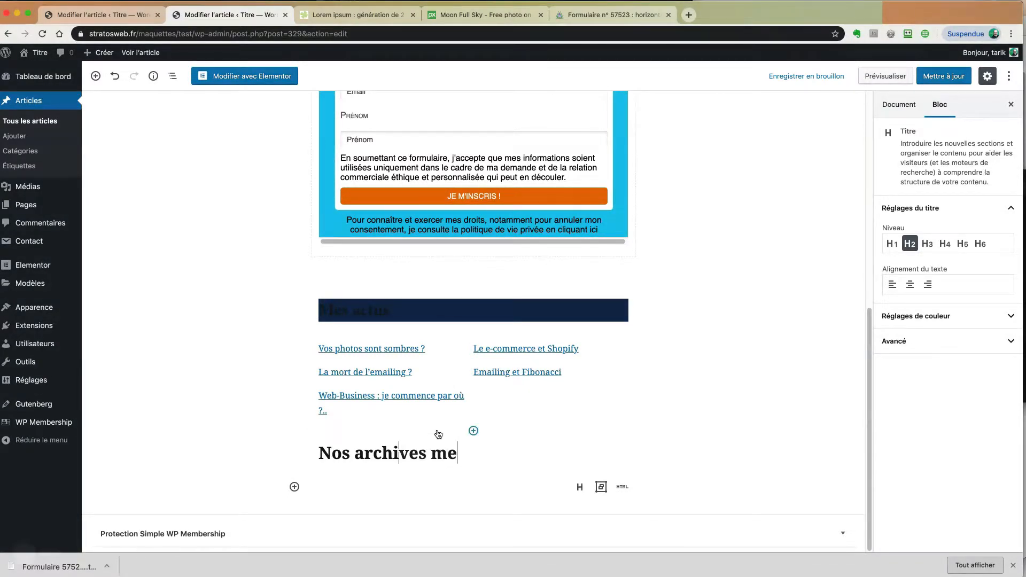
click(436, 425)
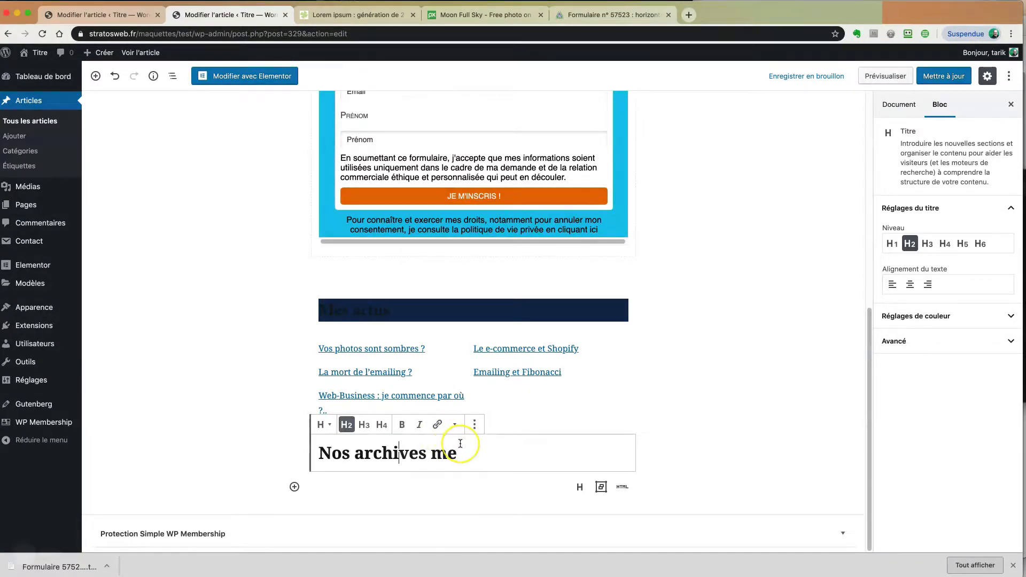
text(nsuel)
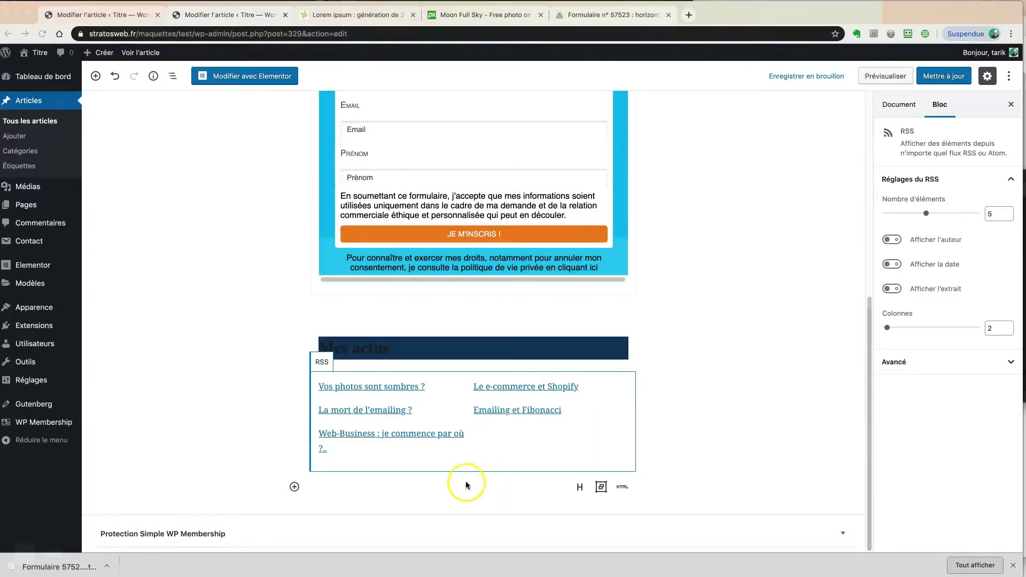
- Write "Archives" in a new paragraph below the RSS list and transform it into an H2 heading
click(489, 490)
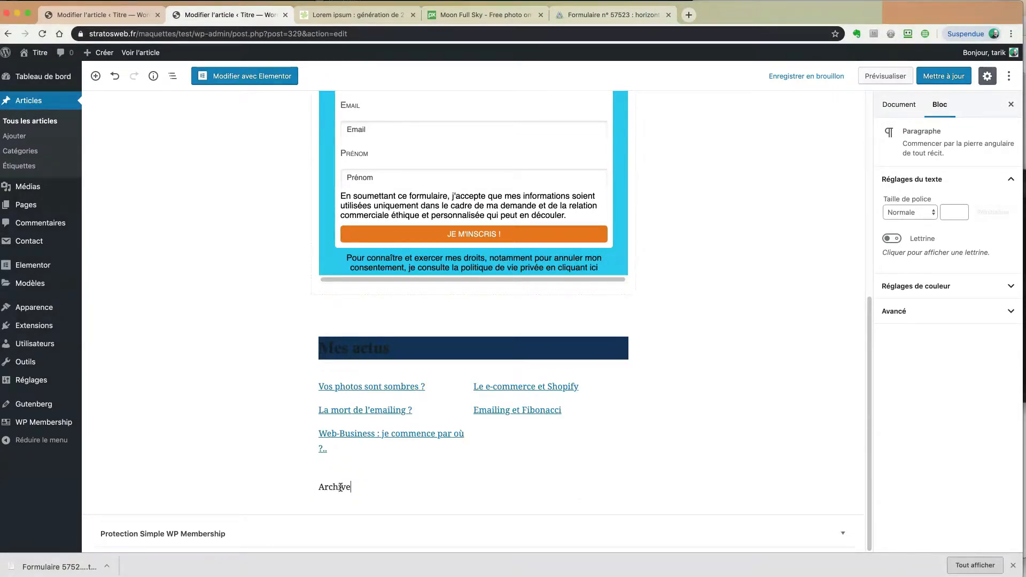
key(Return)
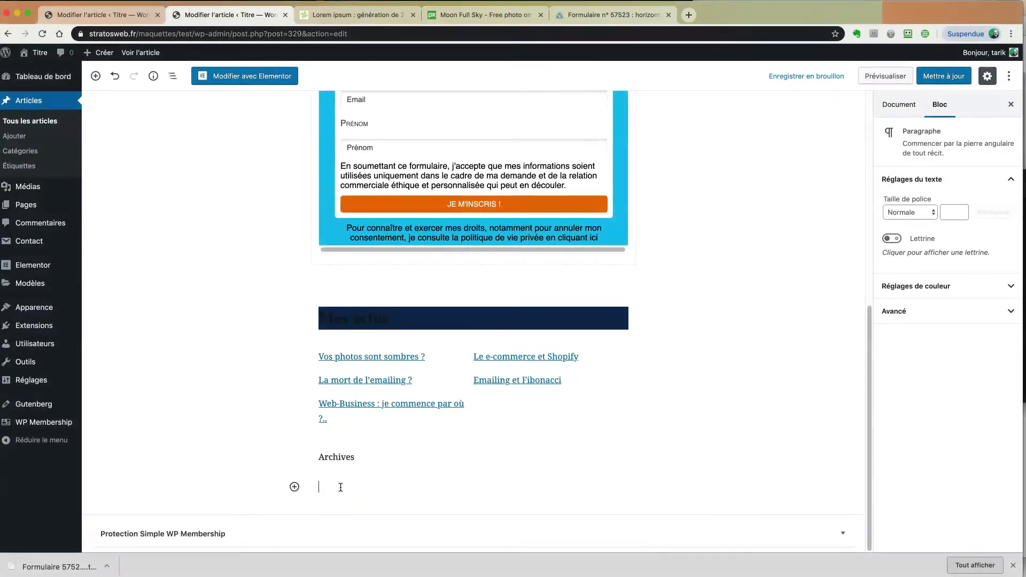
click(340, 453)
click(336, 455)
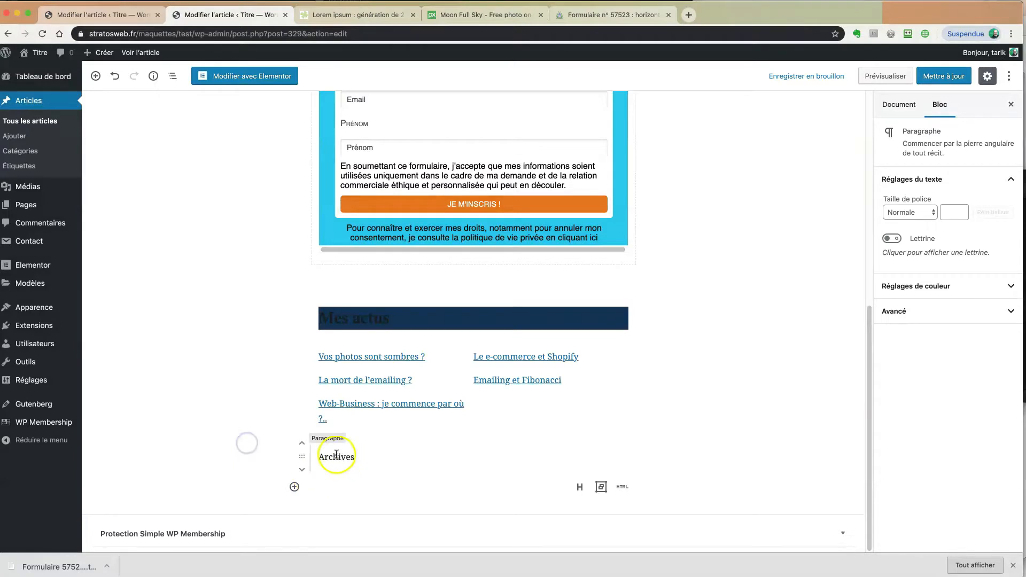
click(328, 442)
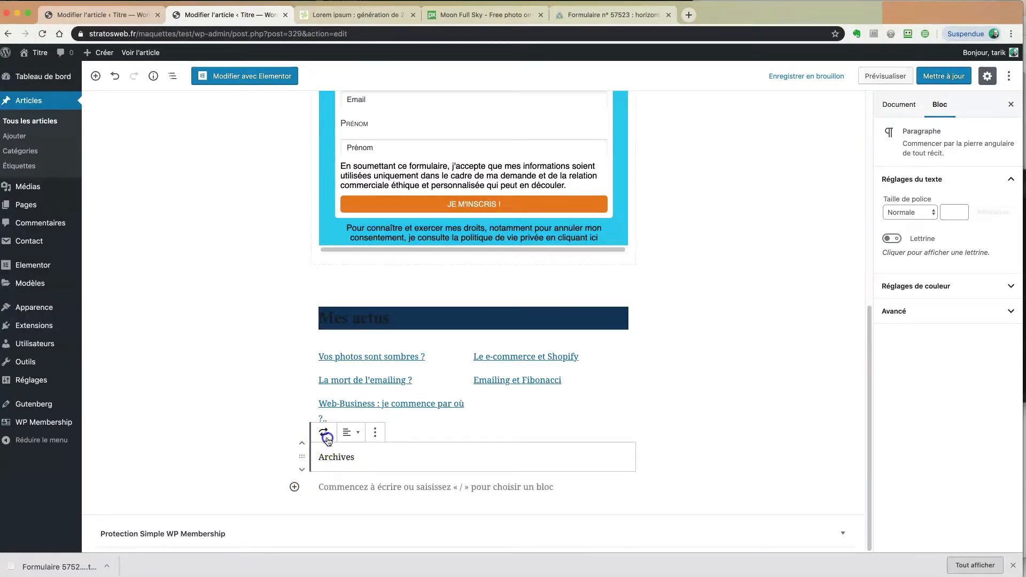
click(326, 433)
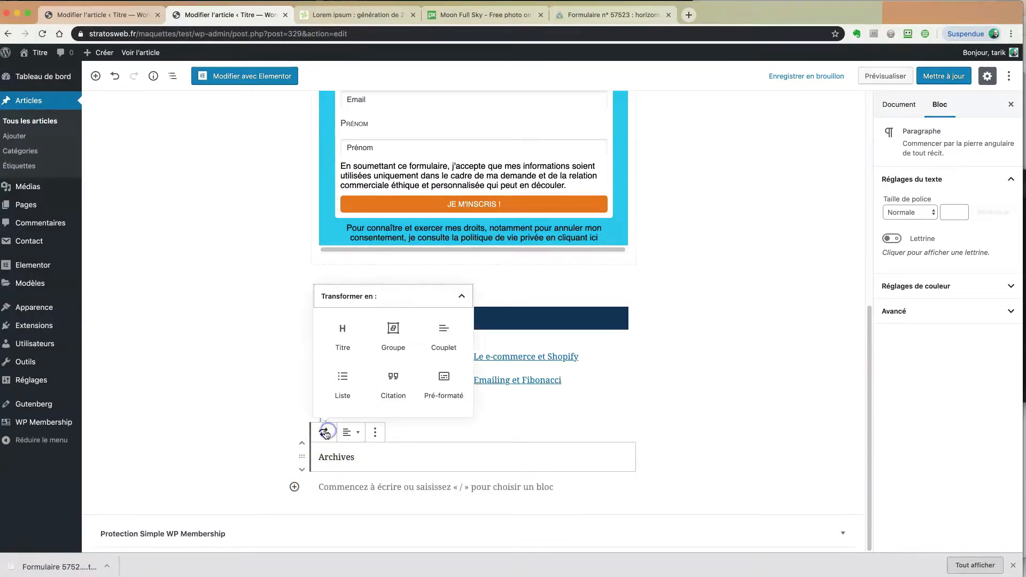
click(346, 335)
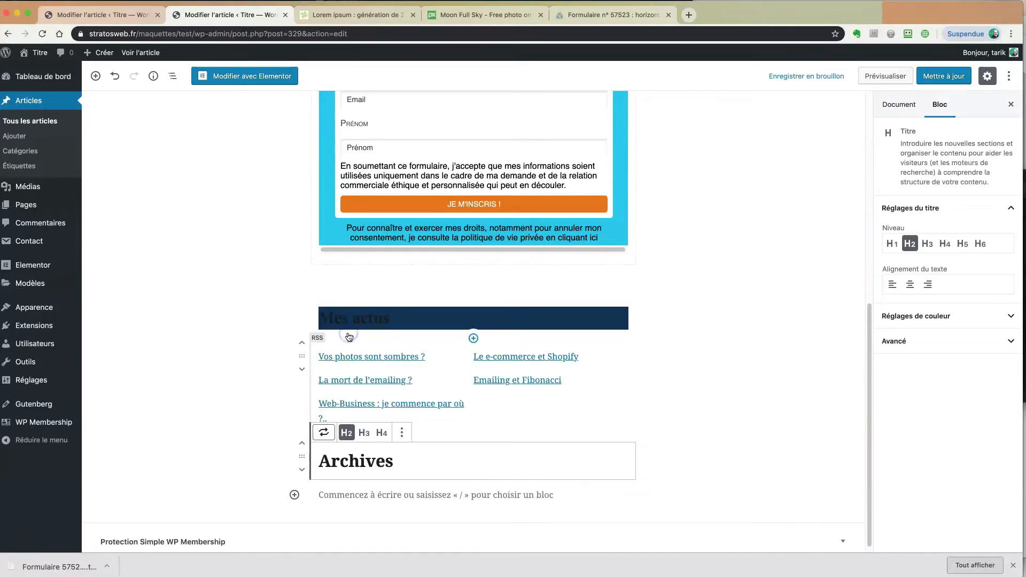
click(248, 442)
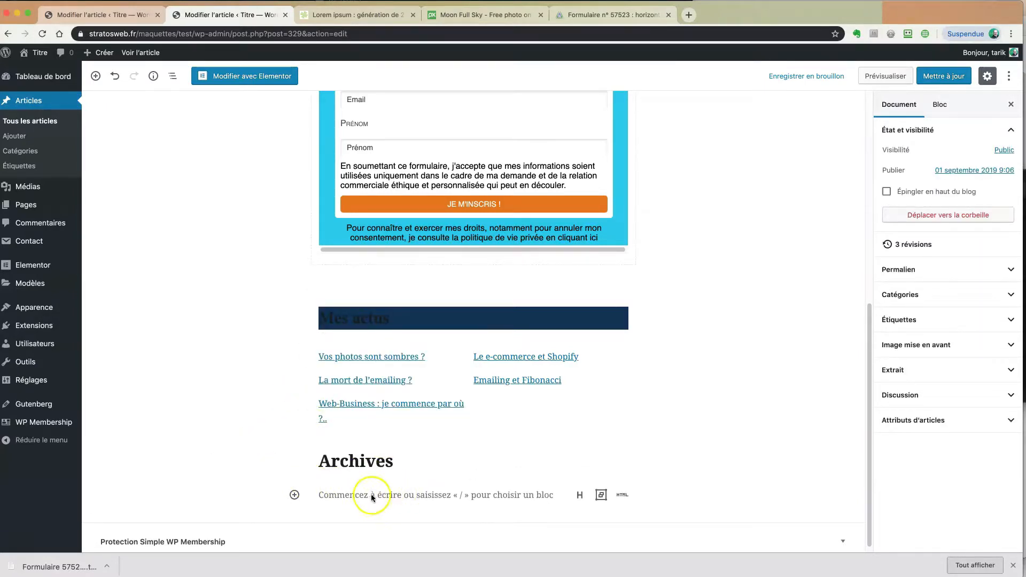
- Insert a "Derniers contenus" widget block below the "Archives" heading
click(295, 495)
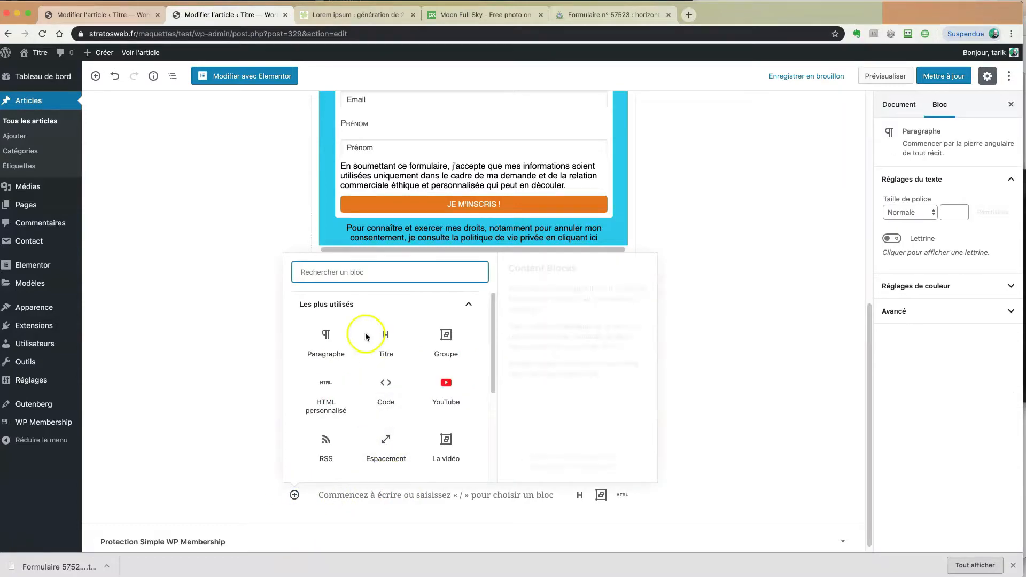
click(393, 303)
click(335, 405)
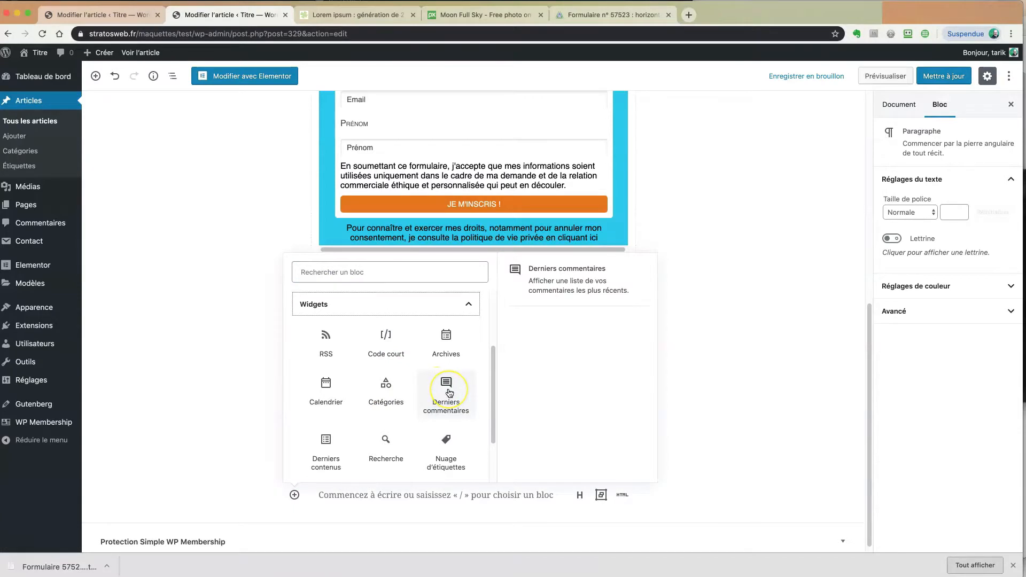
scroll(429, 402, down, 2)
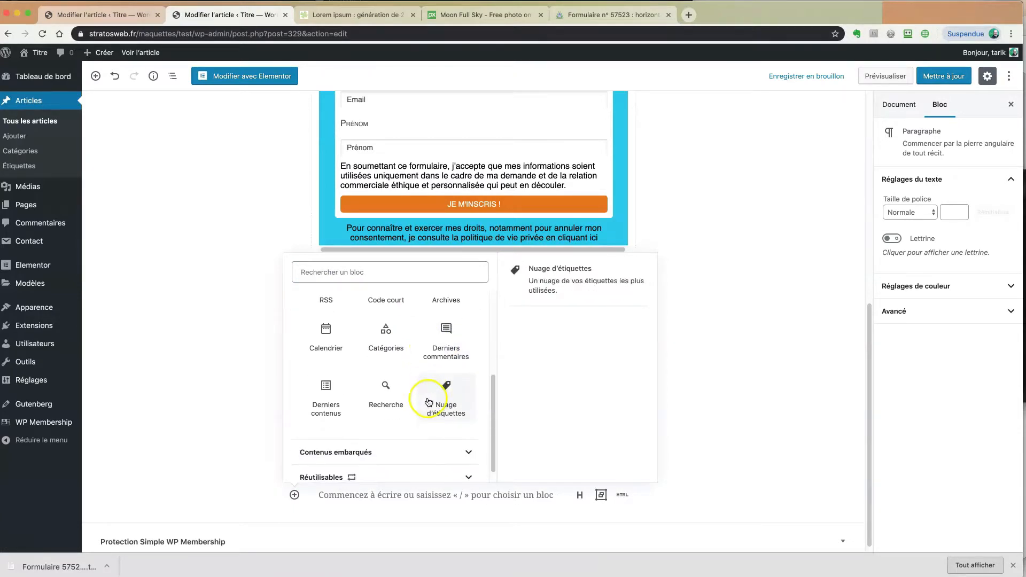
click(327, 392)
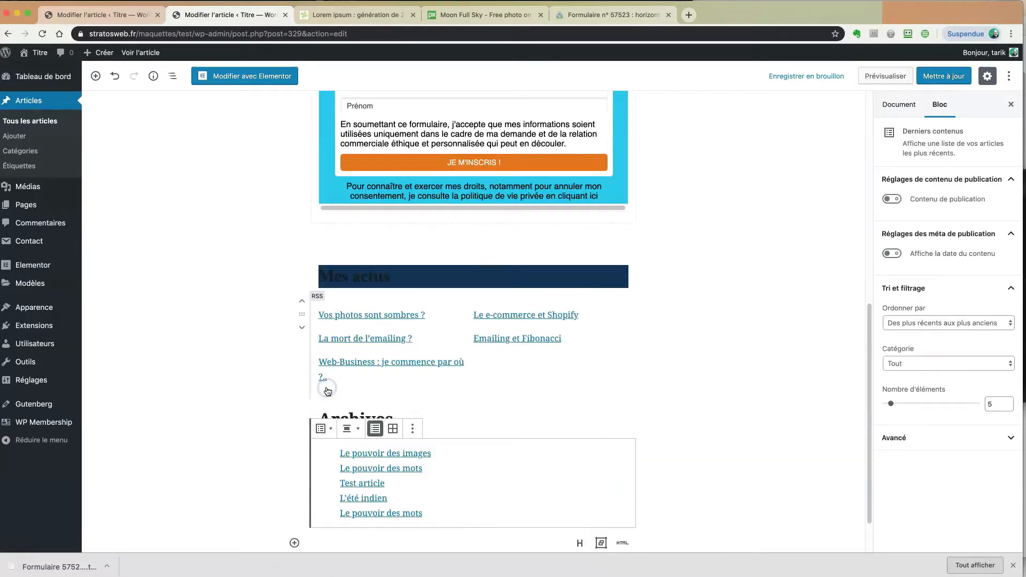
scroll(238, 401, down, 1)
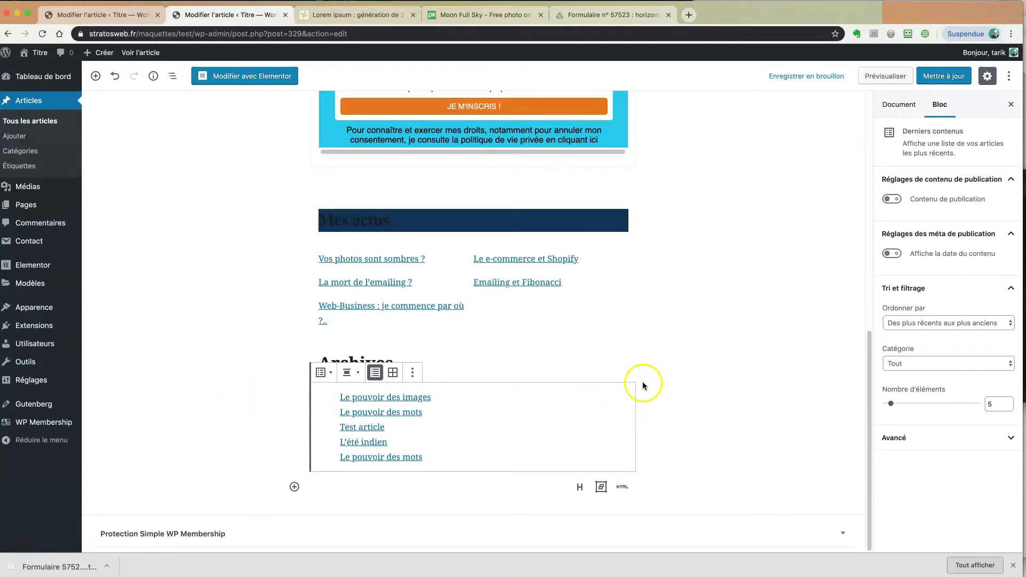
- Try the grid view on the "Derniers contenus" block, return it to list view and centre it
click(393, 372)
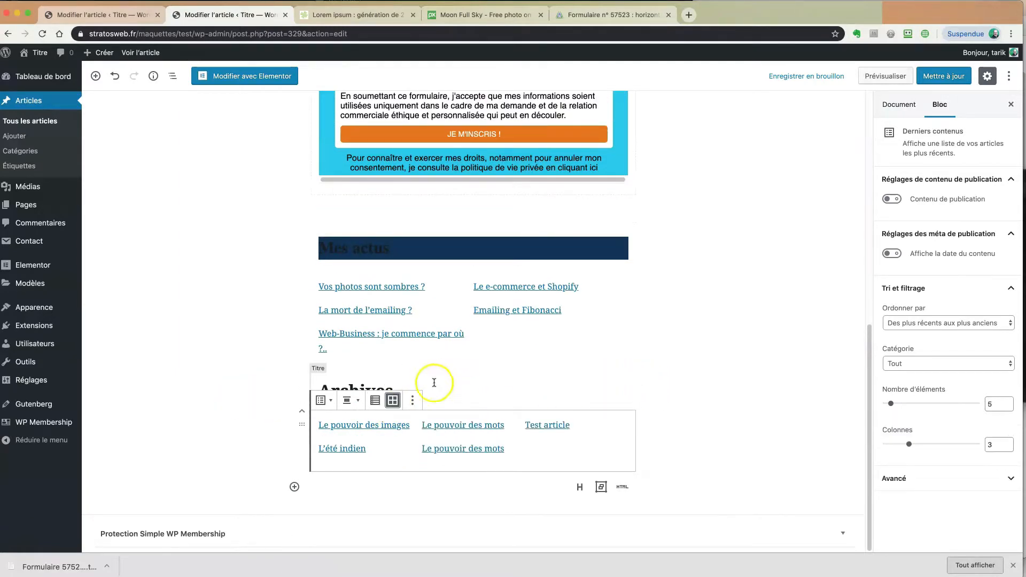
click(376, 401)
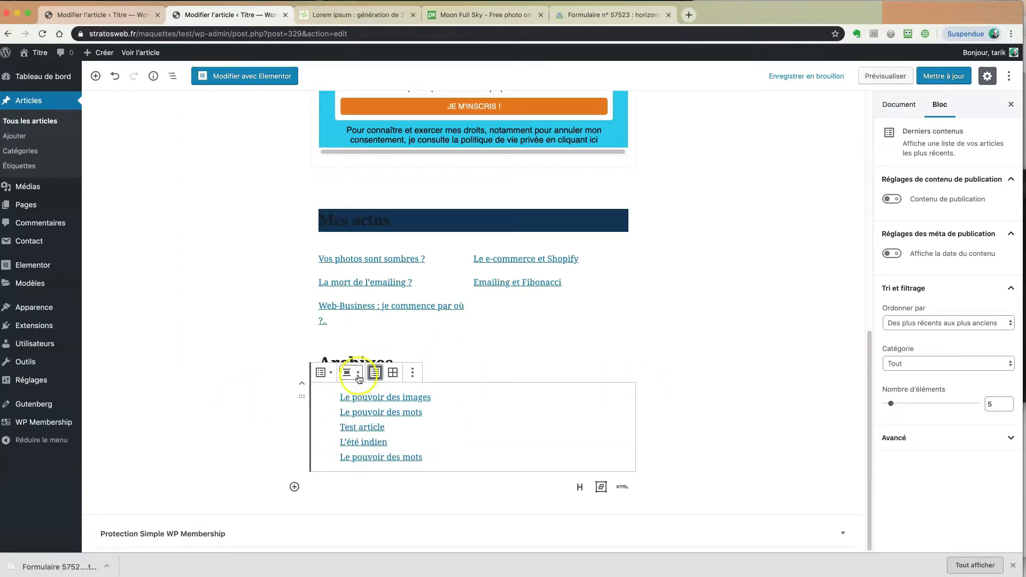
click(358, 375)
click(318, 324)
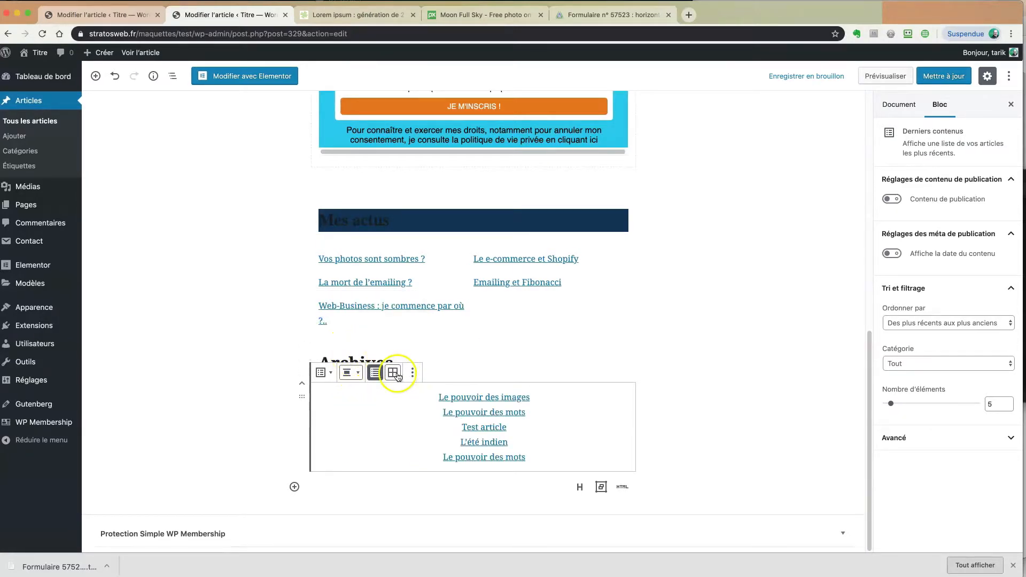
click(252, 383)
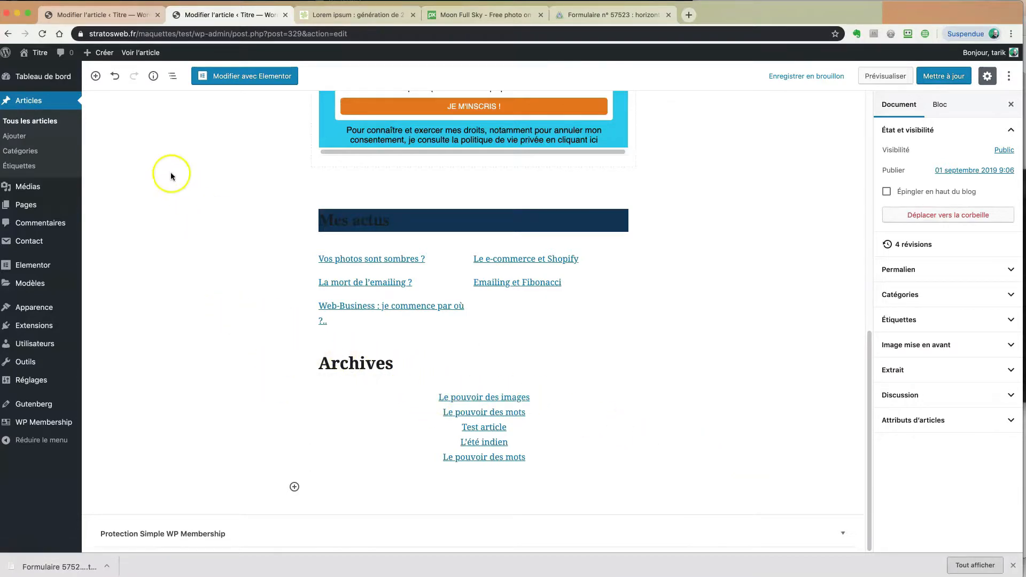
- Insert a "Calendrier" widget block below the list of latest posts
click(96, 76)
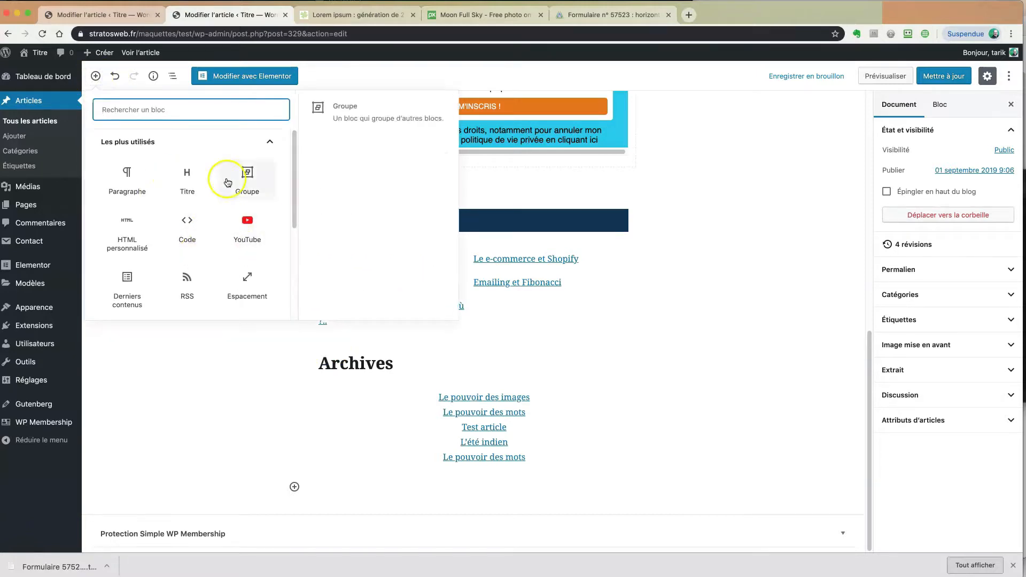
click(220, 142)
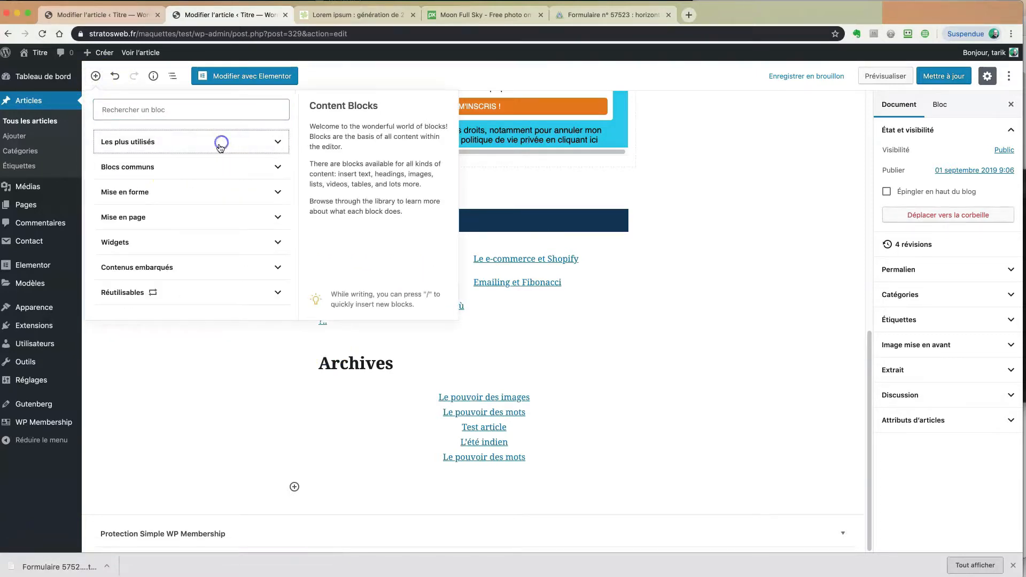
click(171, 241)
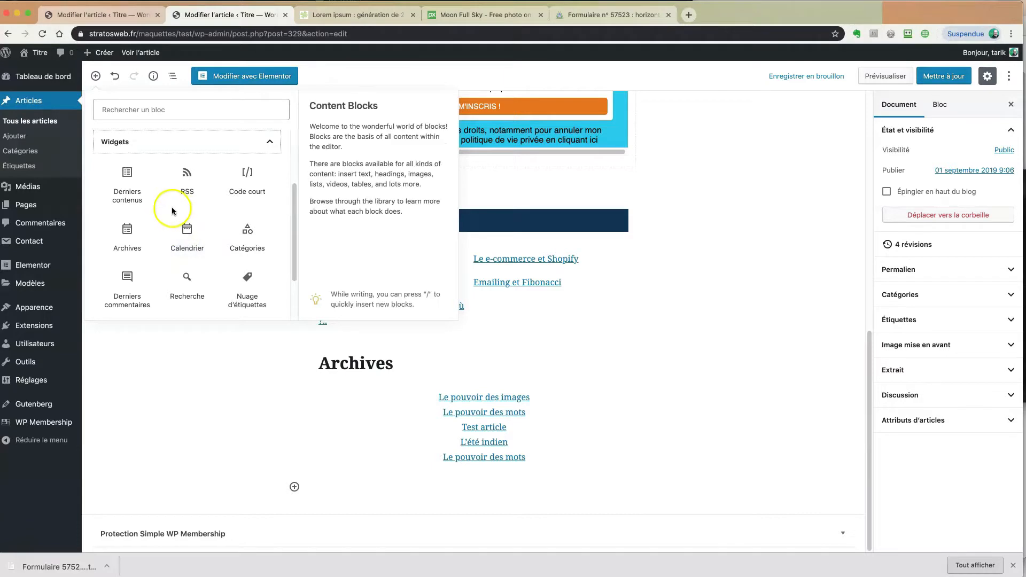
click(186, 233)
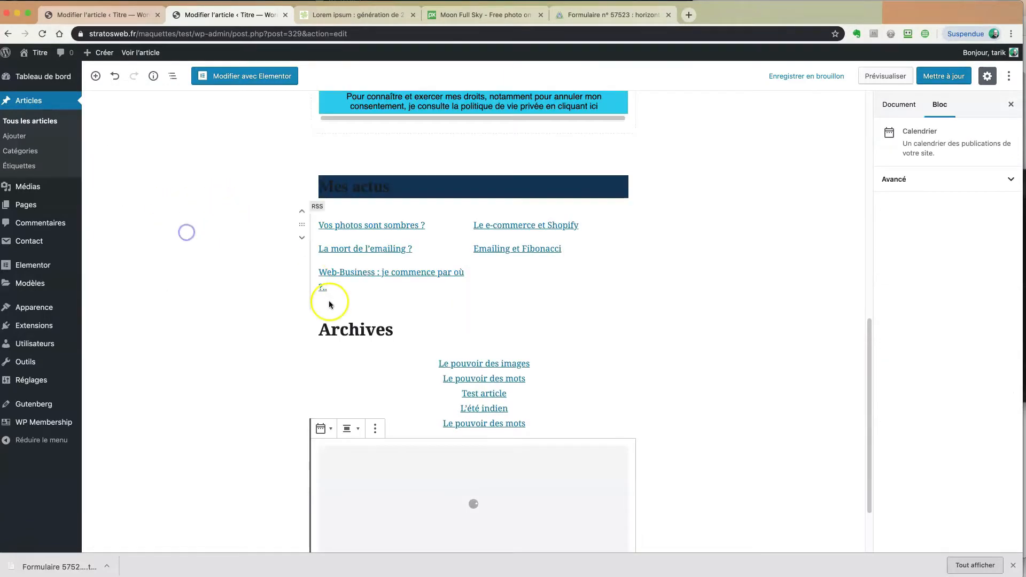
scroll(267, 380, down, 4)
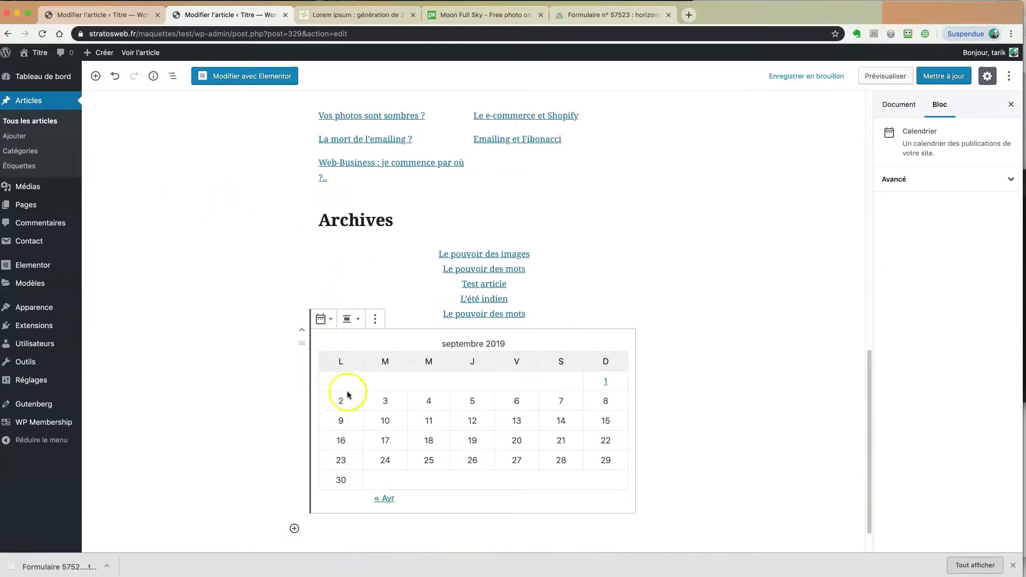
click(231, 362)
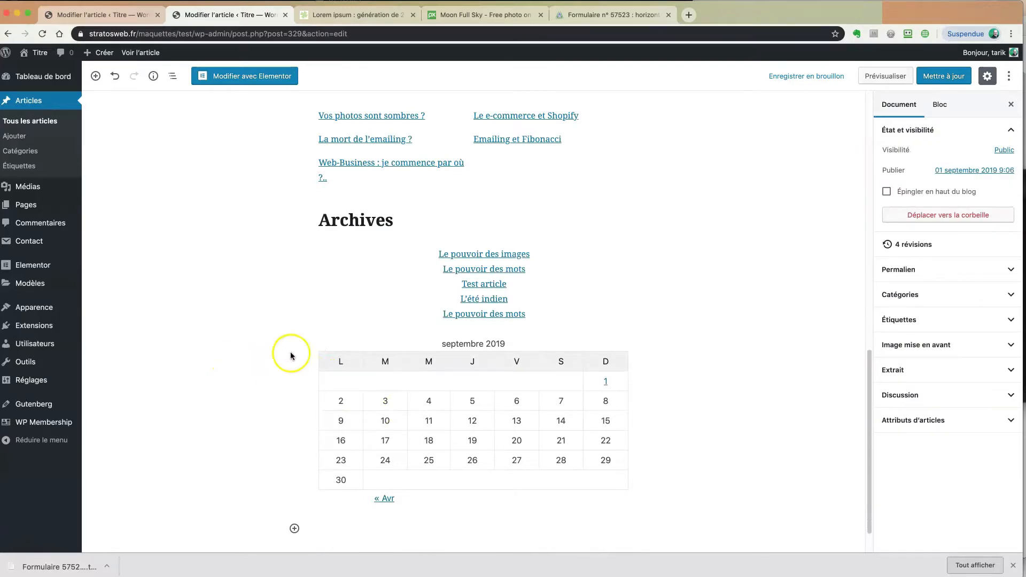
- Centre the calendar block and look through its additional block options
click(327, 326)
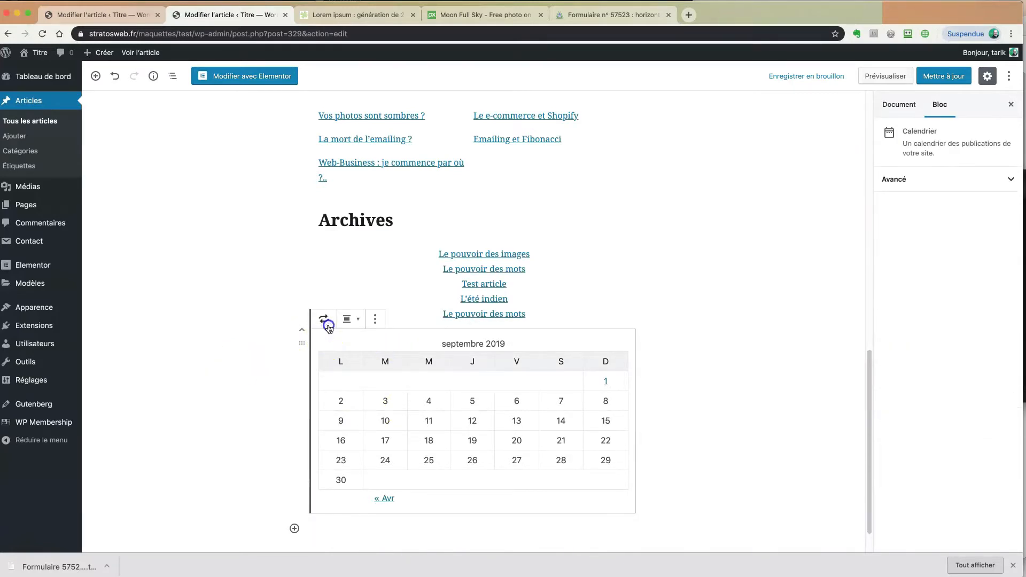
click(359, 320)
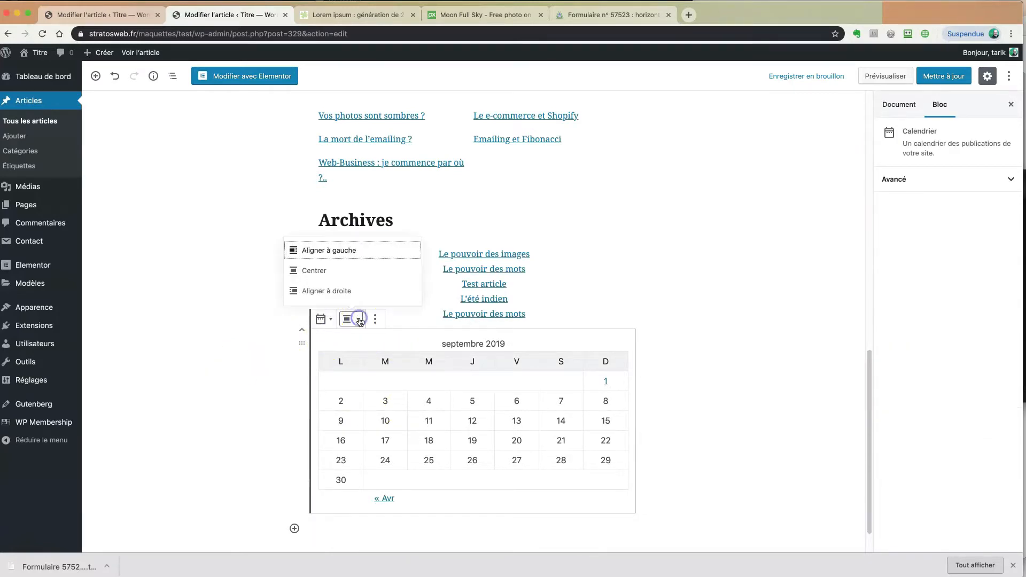
click(330, 271)
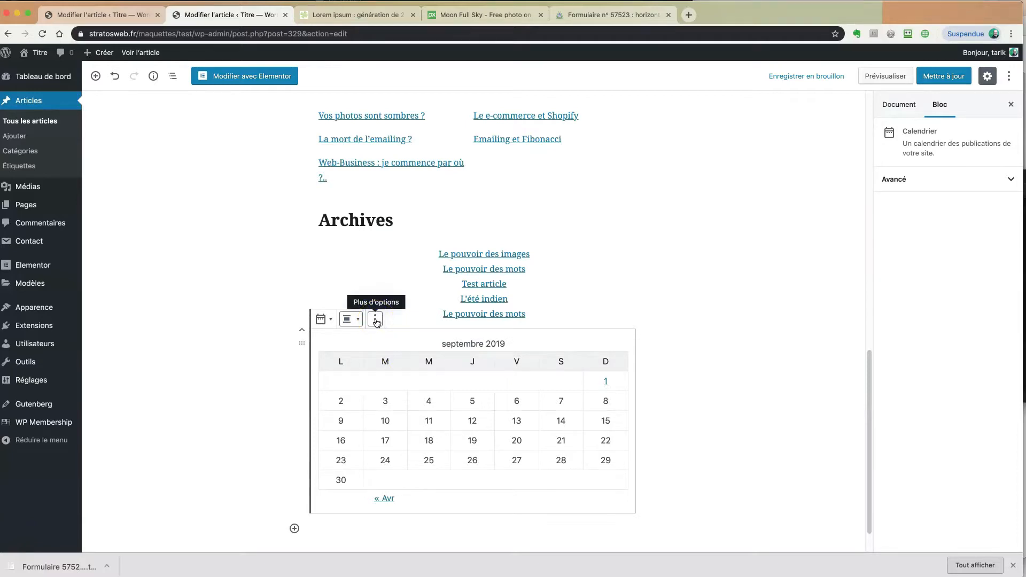
click(376, 320)
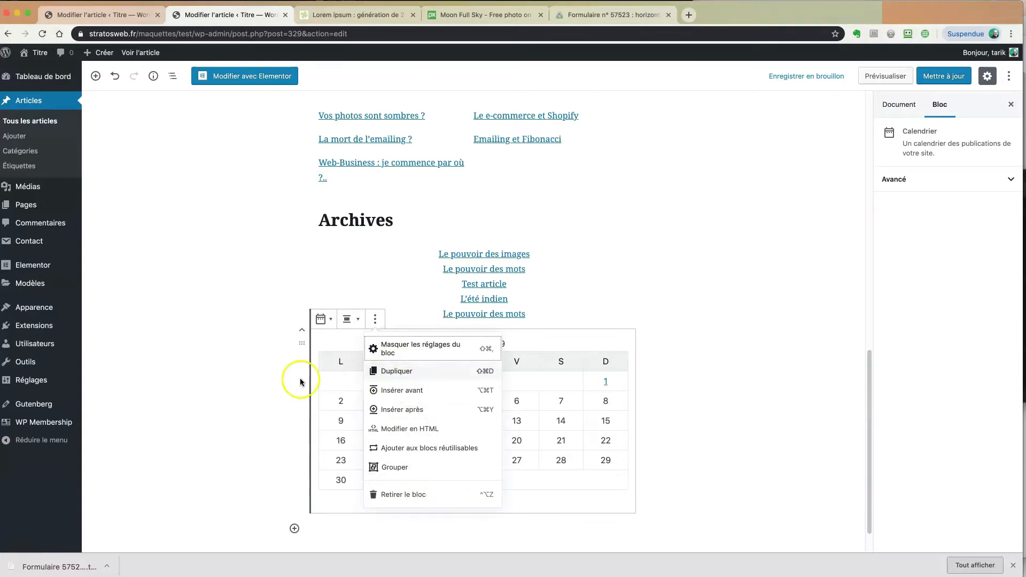
click(227, 383)
- Update the article and view its published page down to the calendar
click(936, 79)
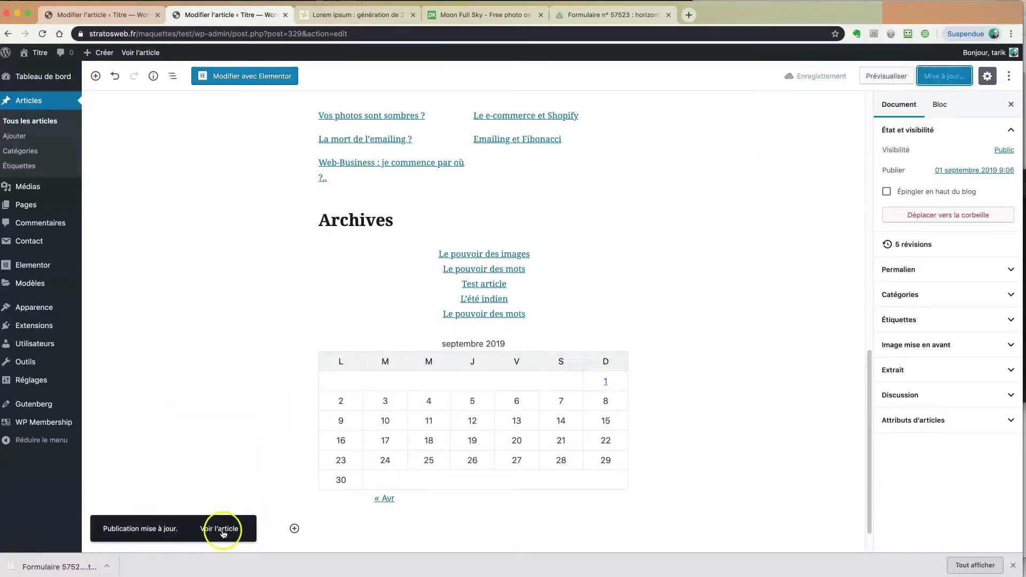
click(221, 530)
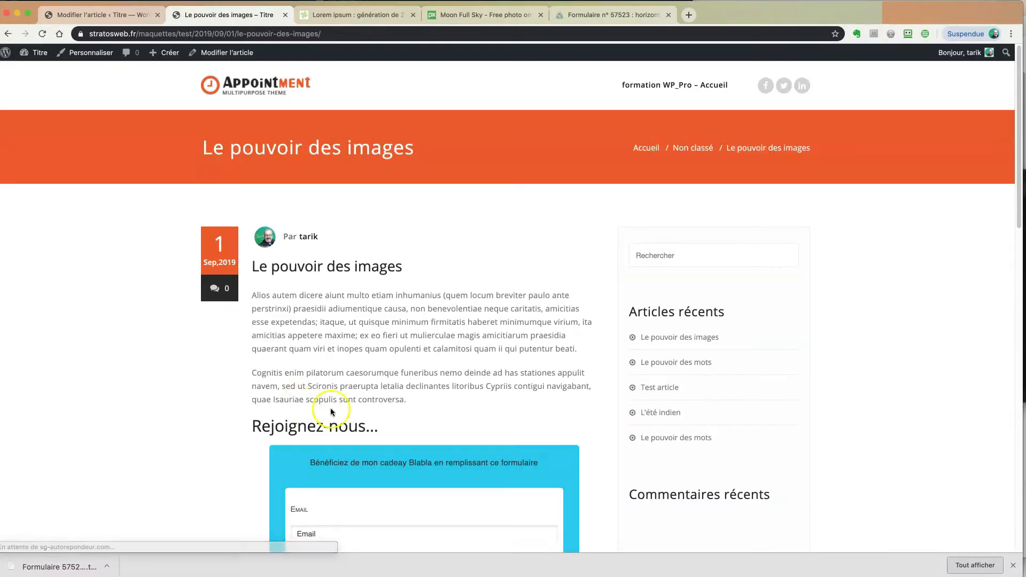
scroll(332, 411, down, 15)
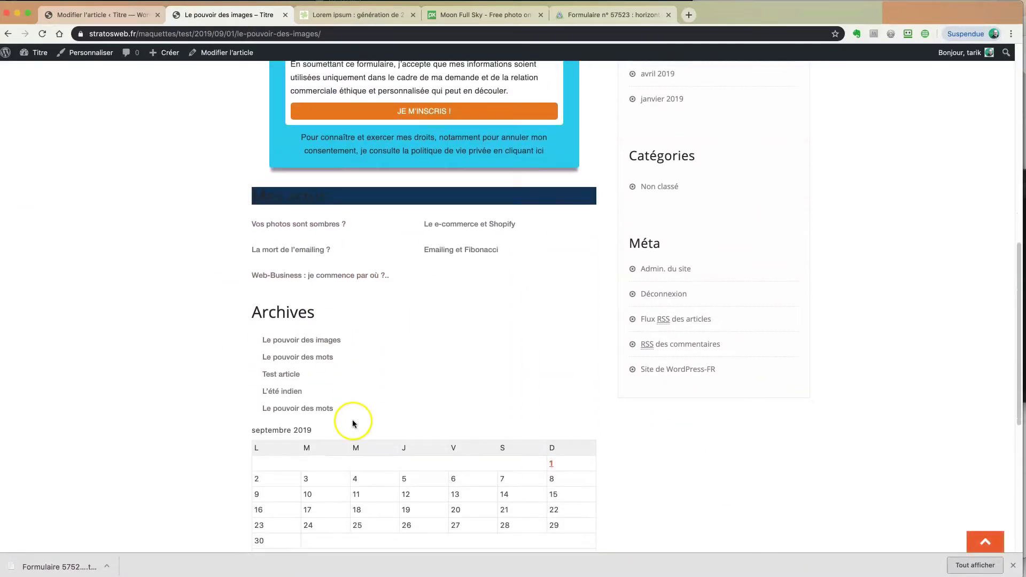
scroll(348, 343, down, 5)
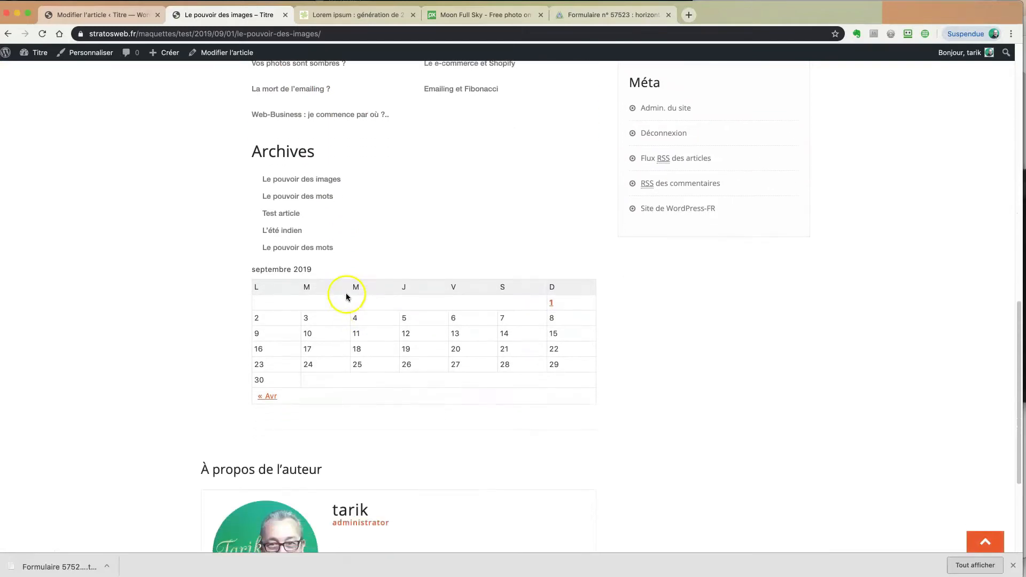
- Open the April archive from the published calendar, read "Test article" in full and return to the archive page
click(267, 381)
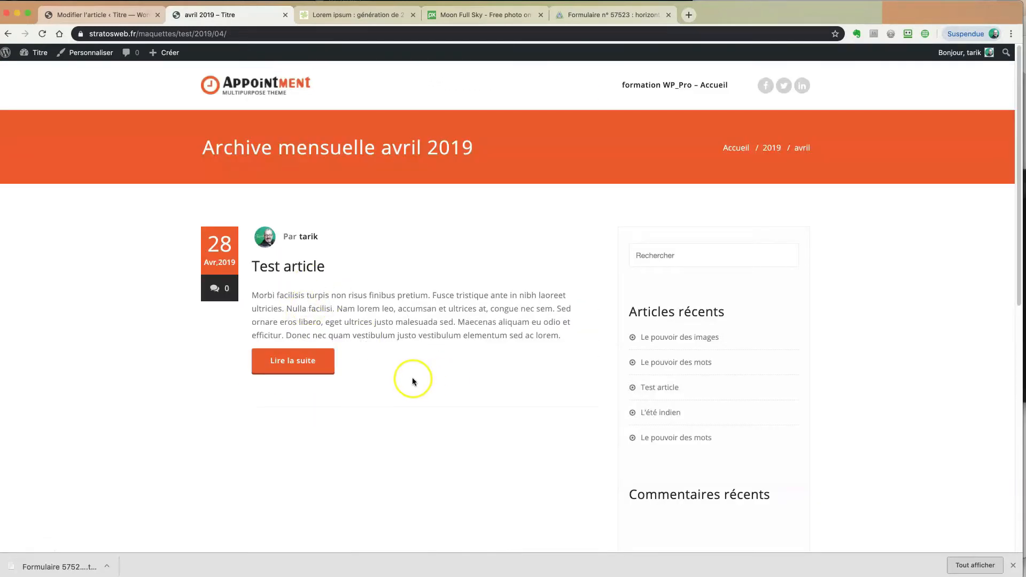
click(303, 366)
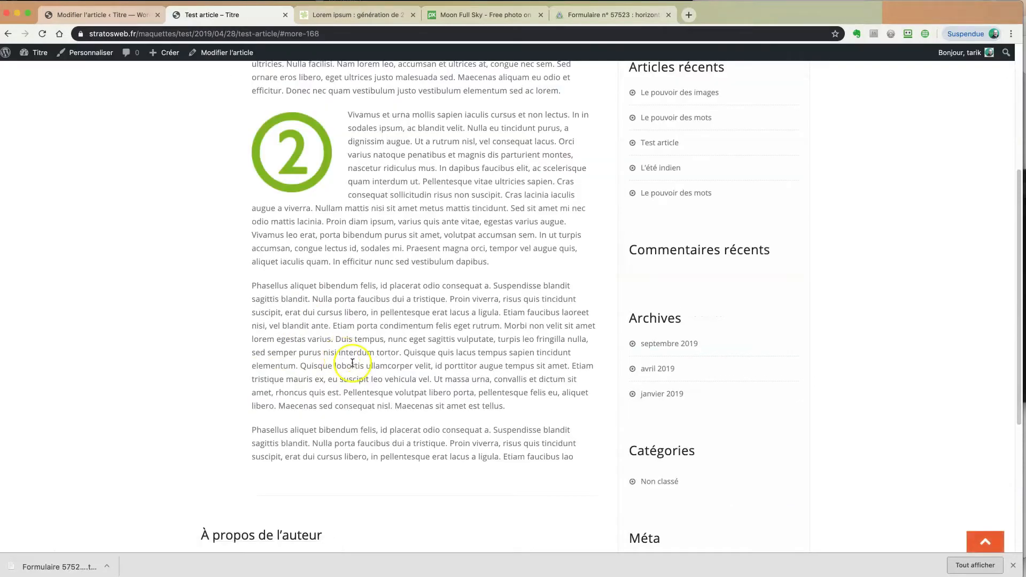
scroll(351, 361, down, 5)
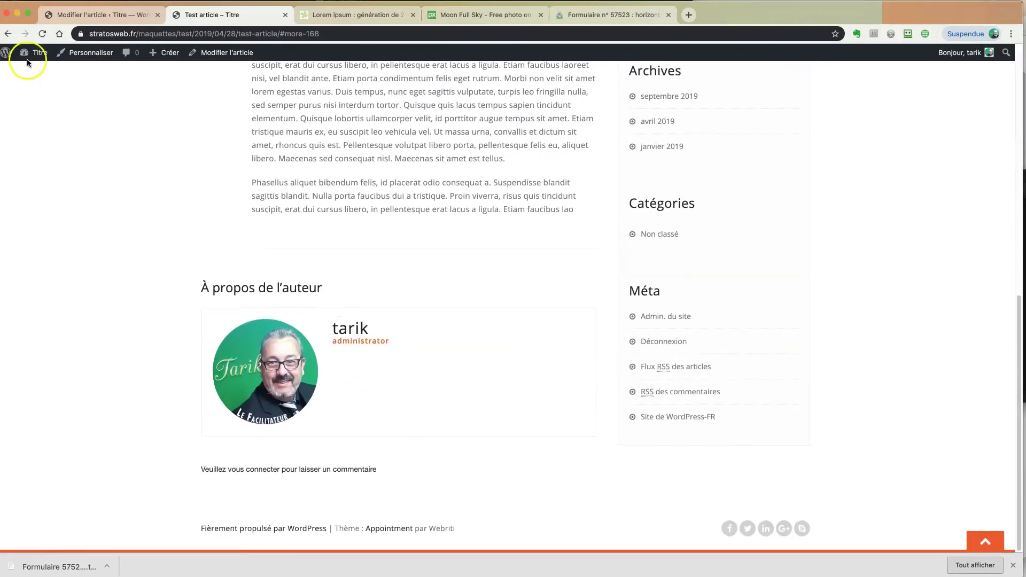
click(15, 34)
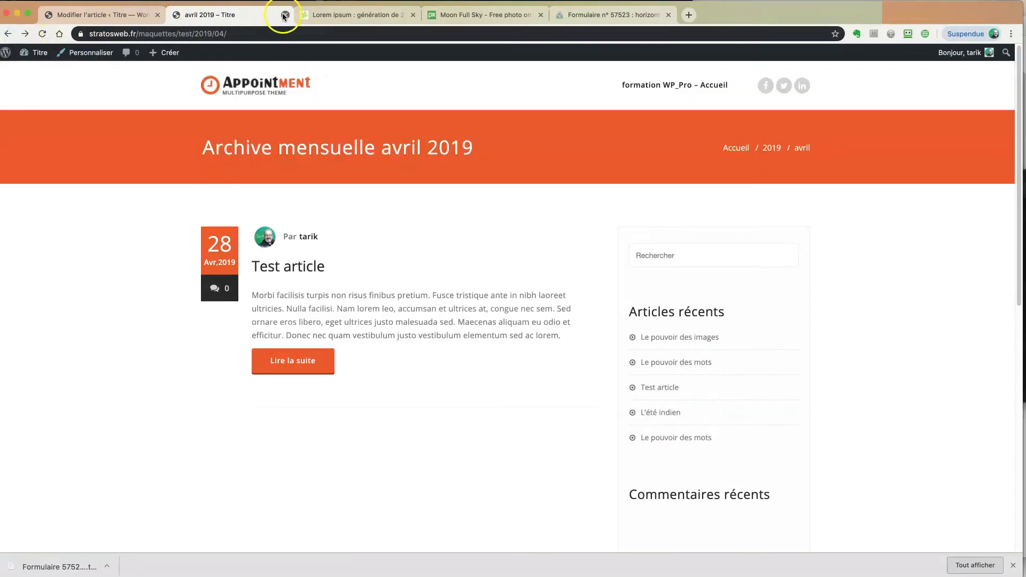
- Close the published page and reopen "Le pouvoir des images" for editing from the list of all articles
click(285, 15)
click(103, 16)
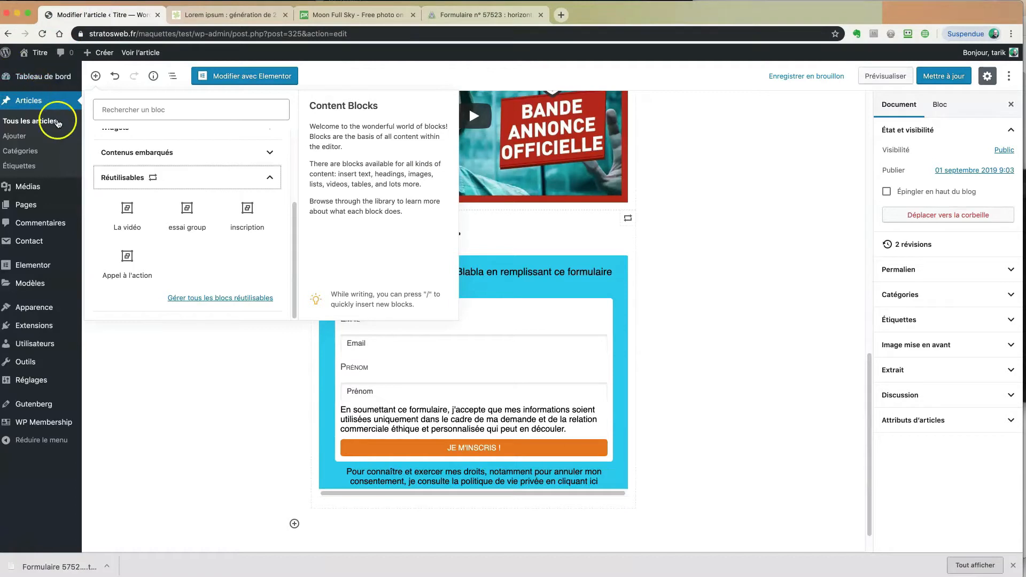
click(26, 122)
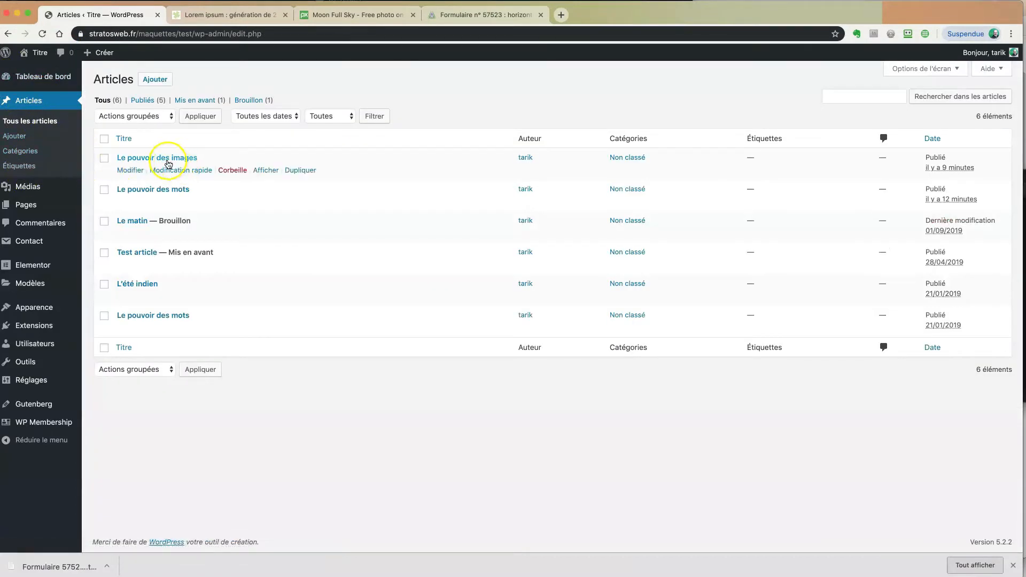
click(132, 171)
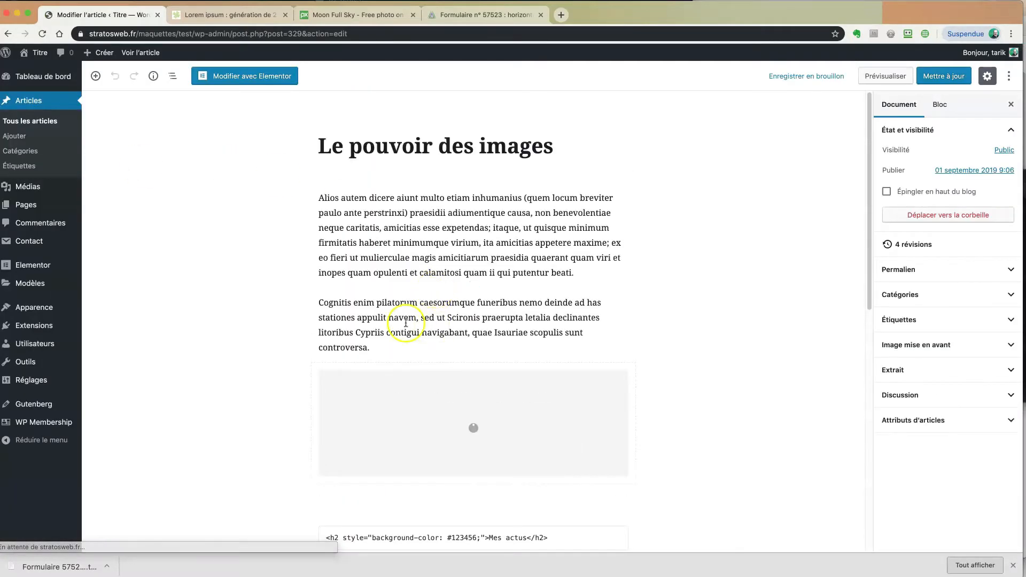
scroll(290, 307, down, 10)
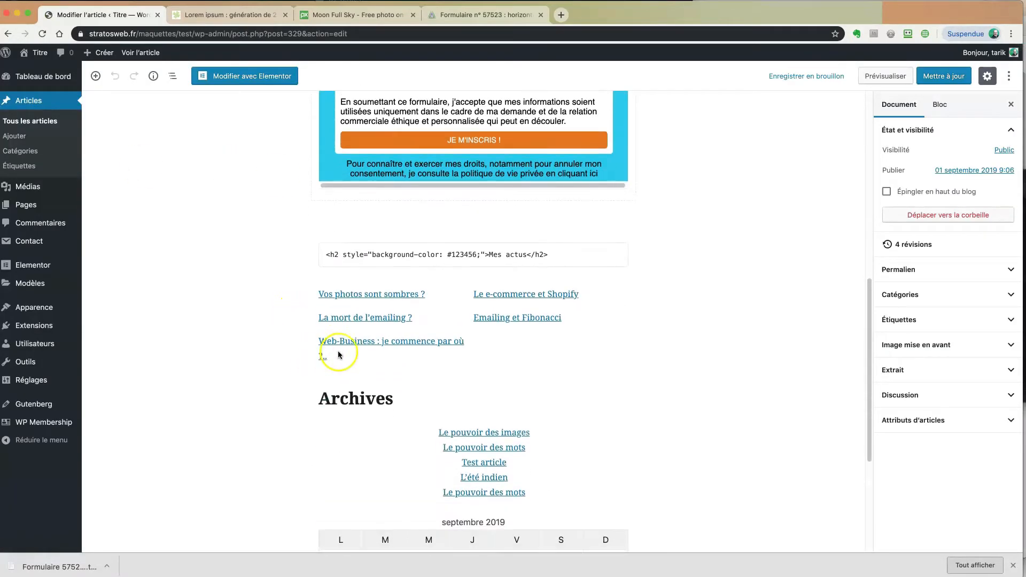
scroll(427, 431, down, 5)
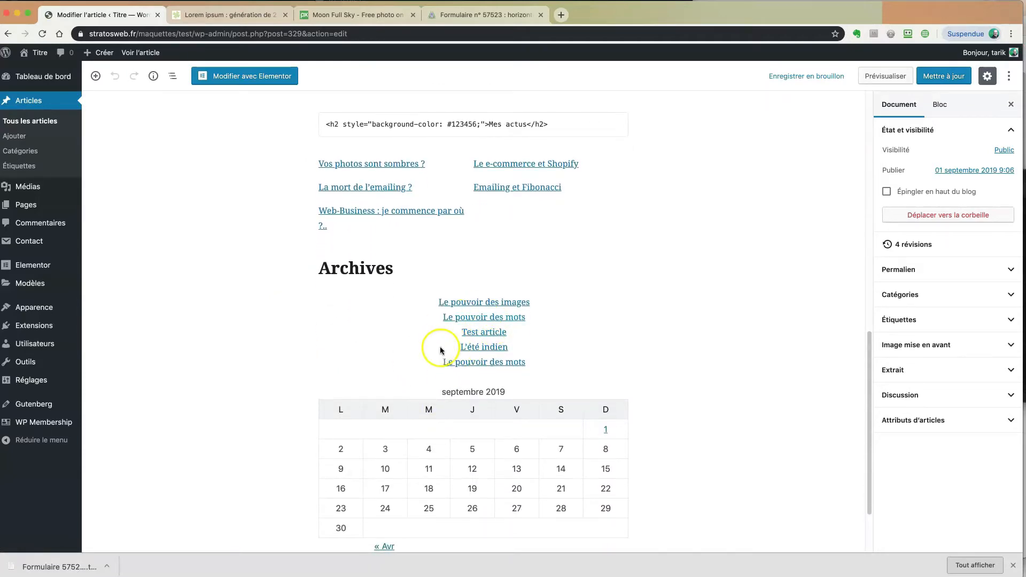
scroll(289, 313, up, 20)
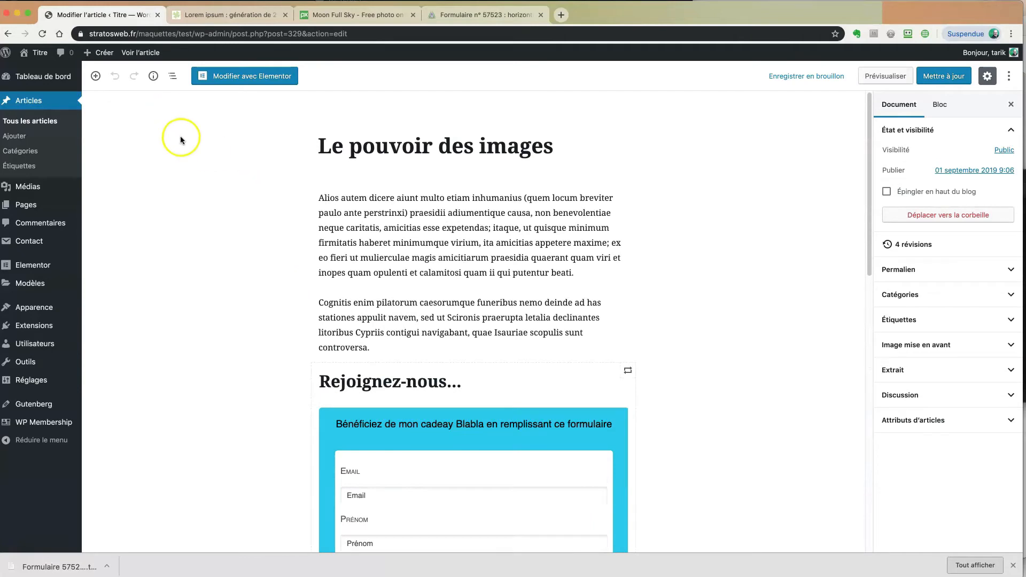
click(95, 75)
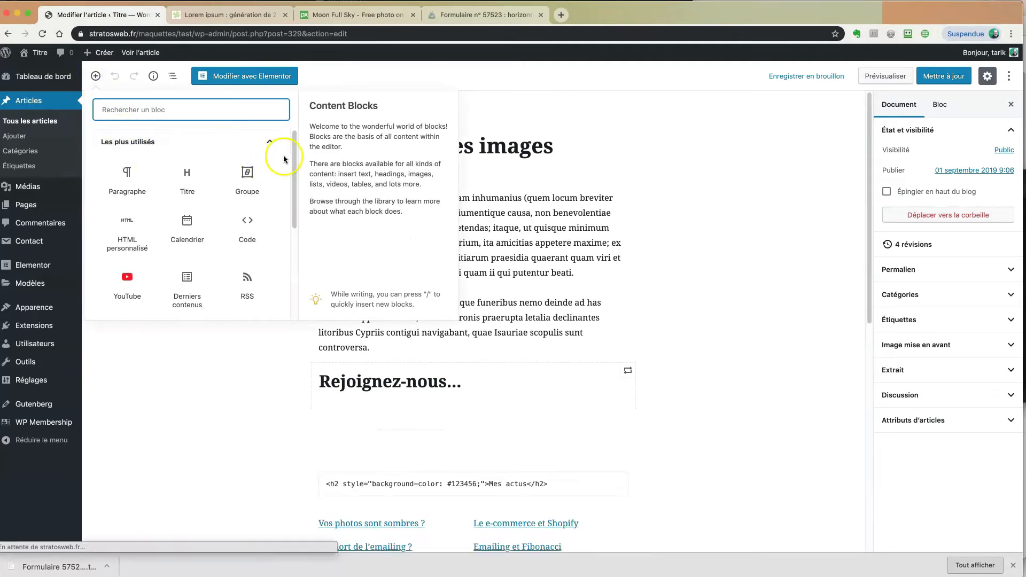
click(269, 141)
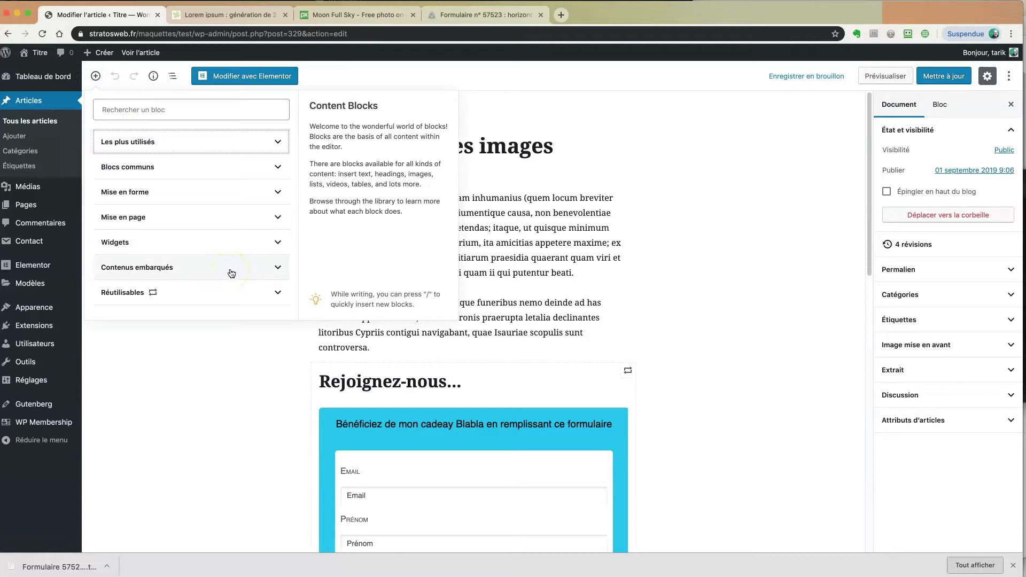
click(196, 404)
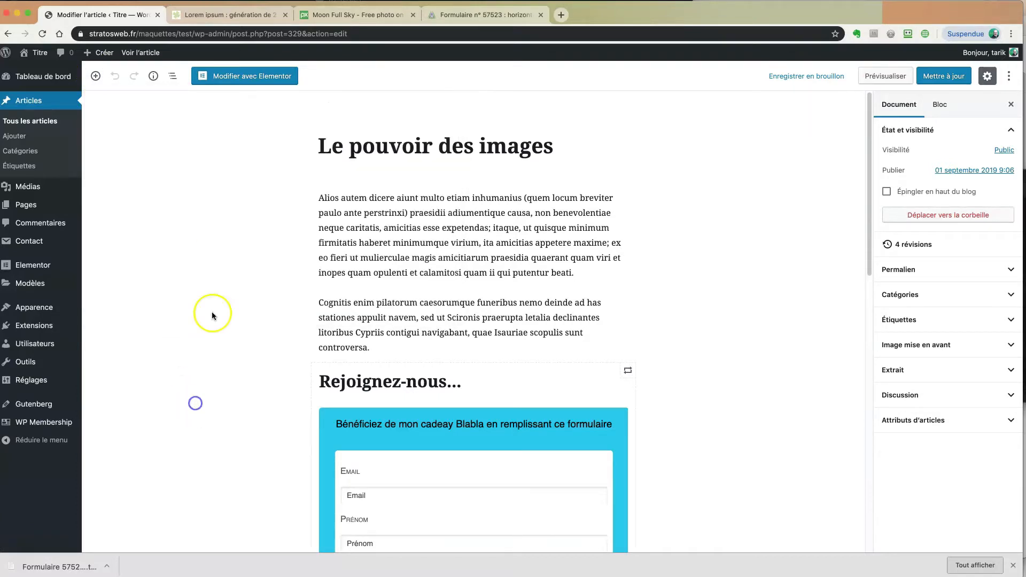
- Examine the article's content structure, comparing its word, heading, paragraph and block counts and outline with the blocks in the article
click(153, 77)
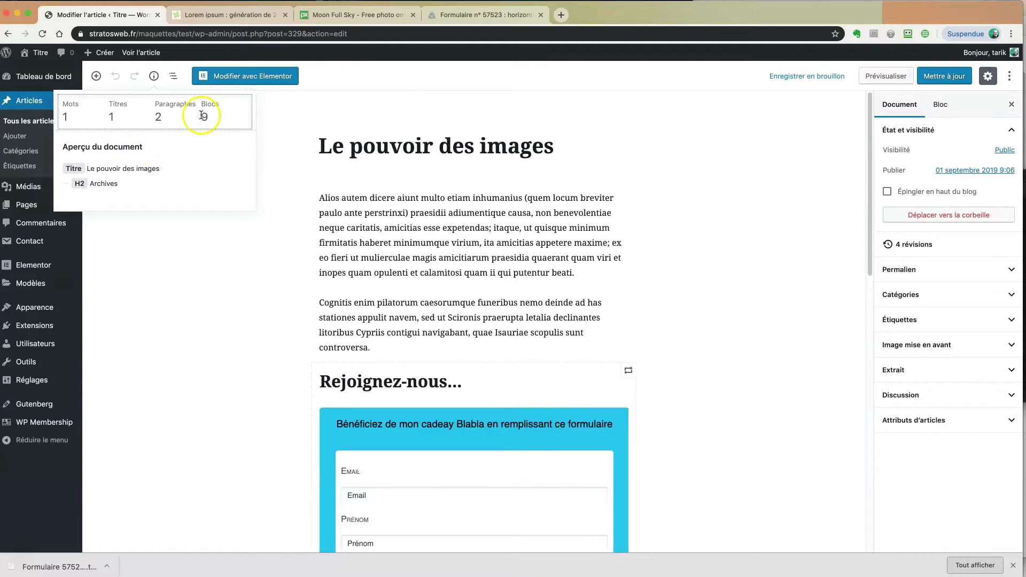
scroll(333, 275, down, 5)
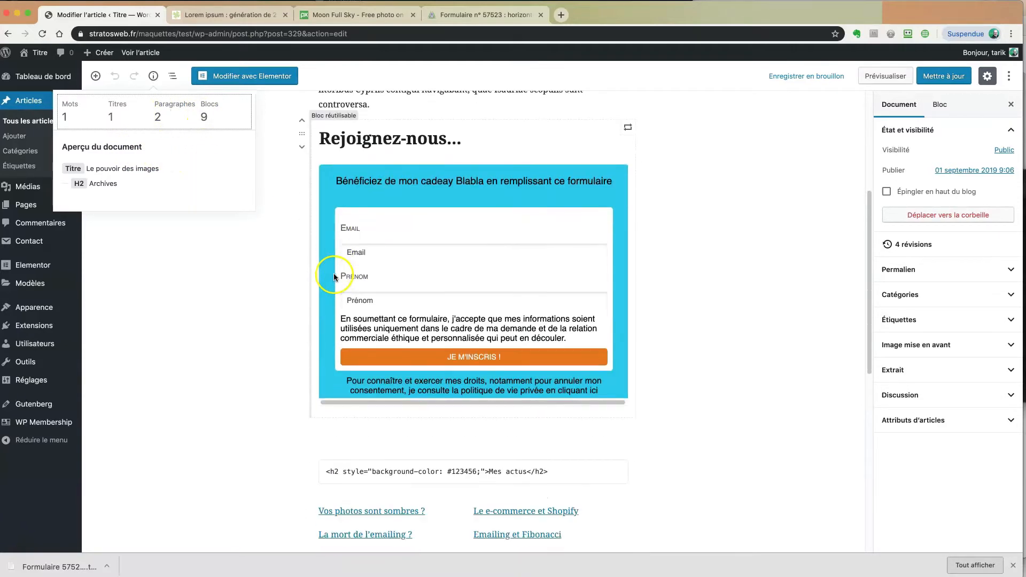
scroll(334, 276, up, 5)
click(374, 213)
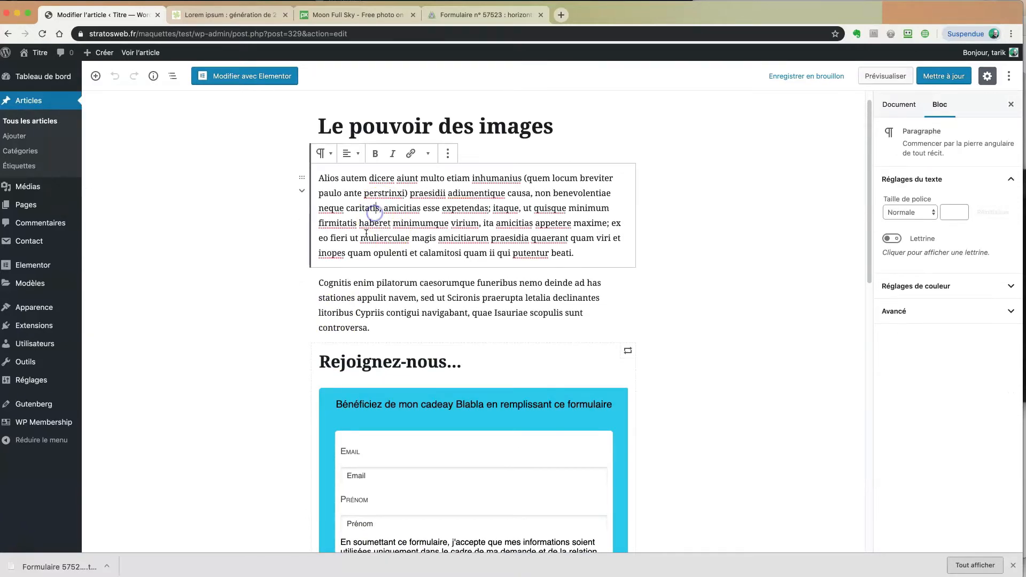
click(381, 310)
scroll(240, 306, down, 1)
scroll(240, 306, down, 8)
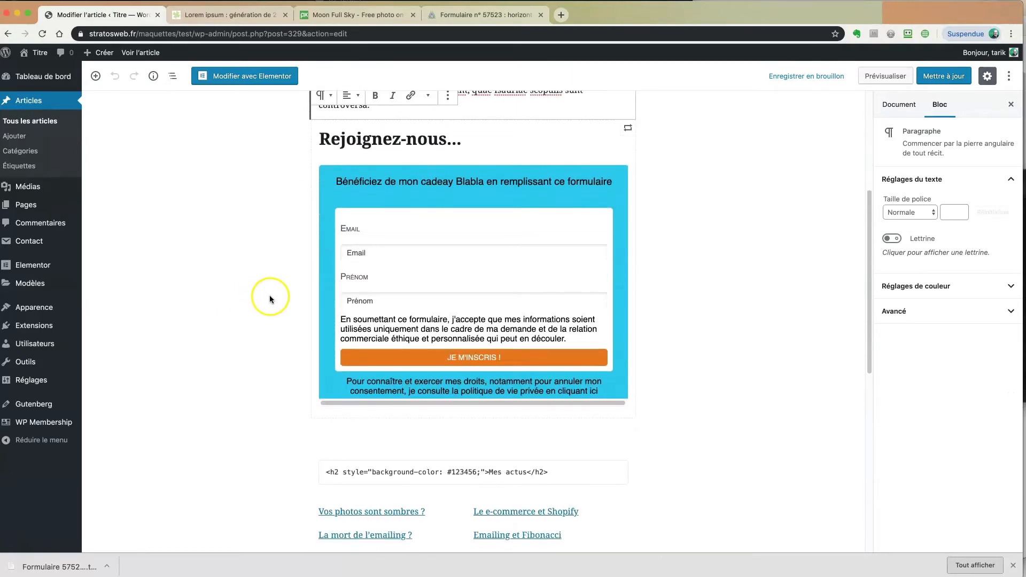
scroll(274, 287, up, 7)
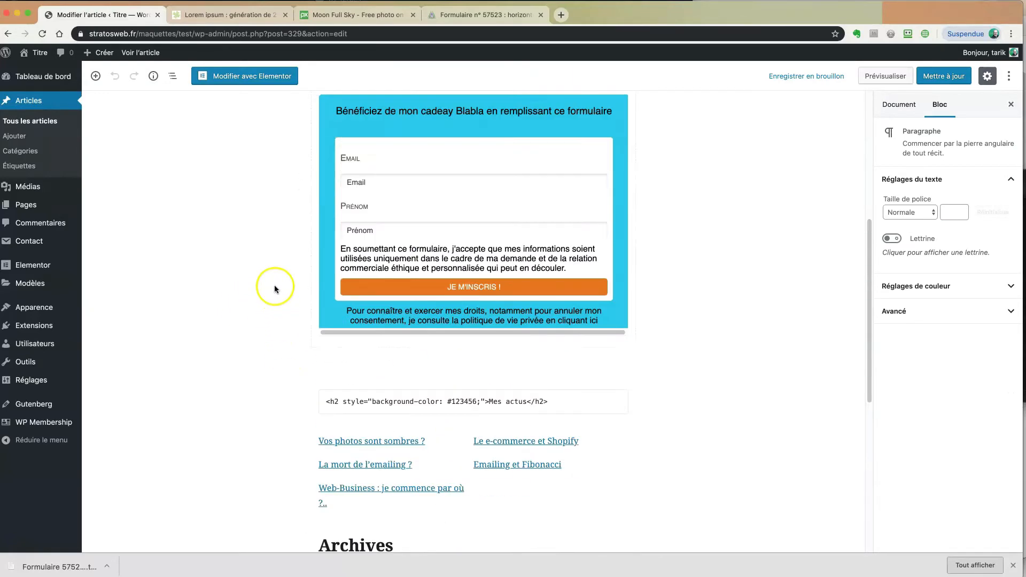
click(153, 76)
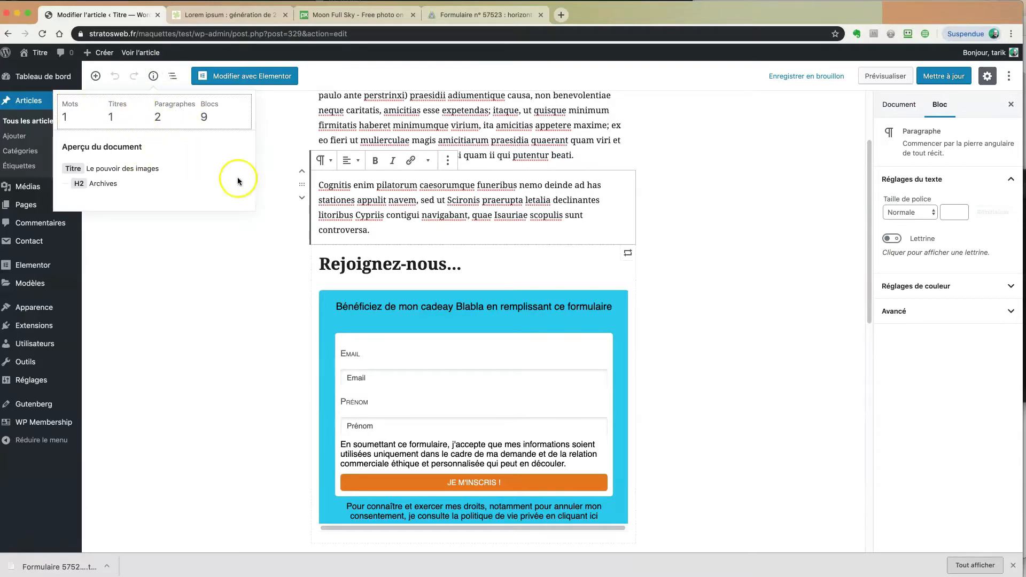
scroll(334, 193, up, 2)
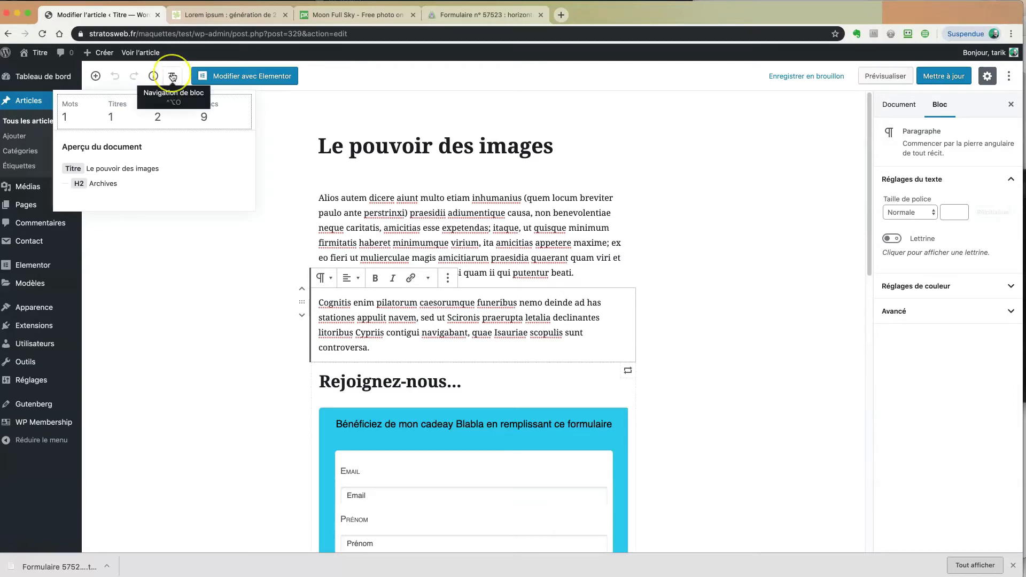
- Review the article's blocks in the block navigation and jump to the "Derniers contenus" block
click(172, 75)
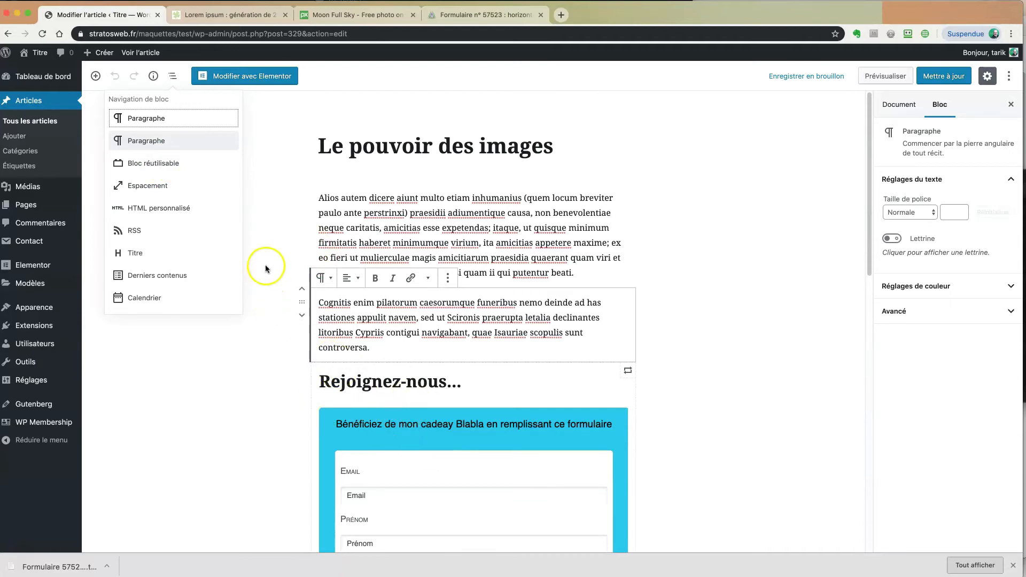
scroll(274, 362, down, 5)
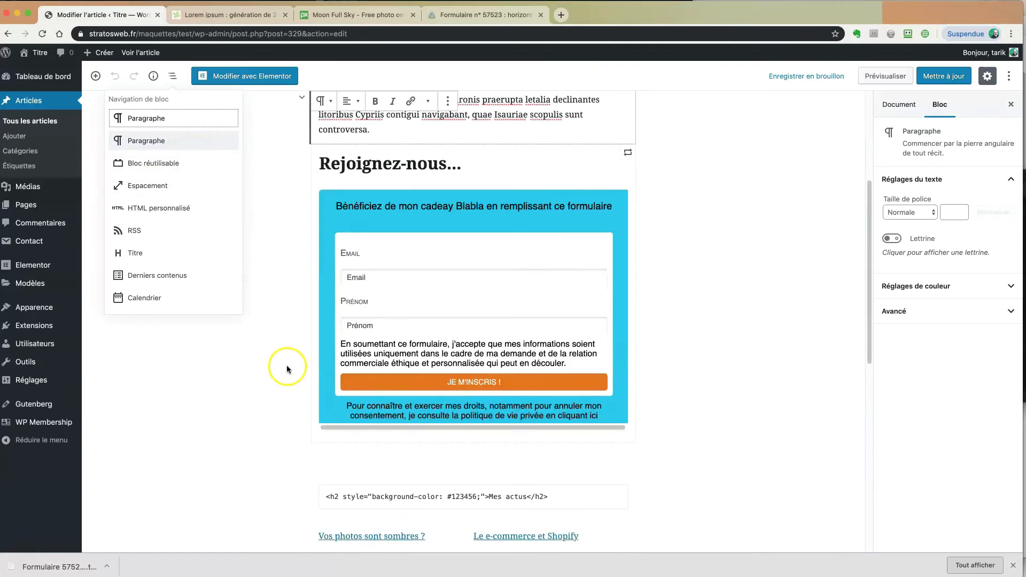
scroll(287, 369, down, 1)
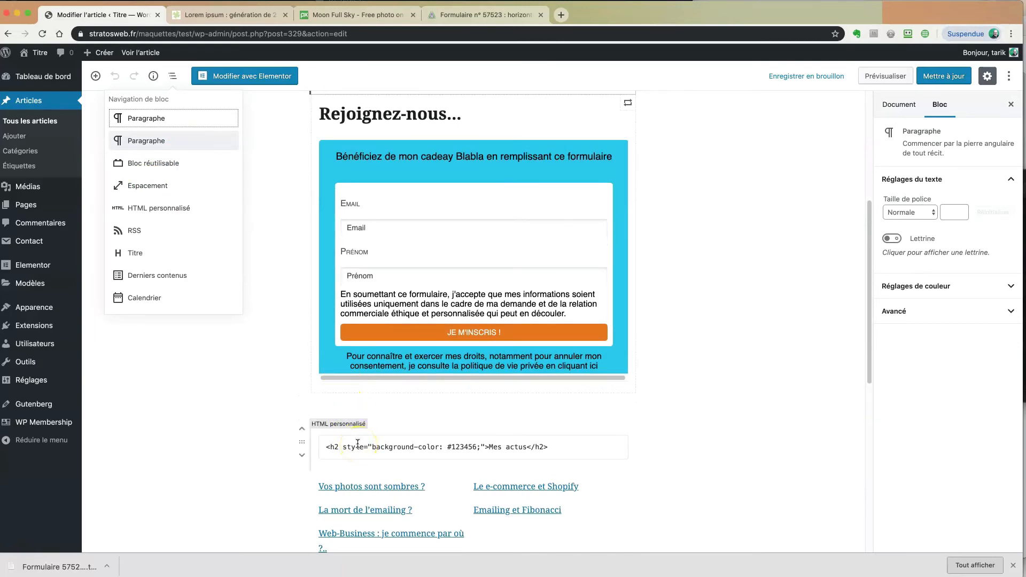
scroll(338, 432, down, 1)
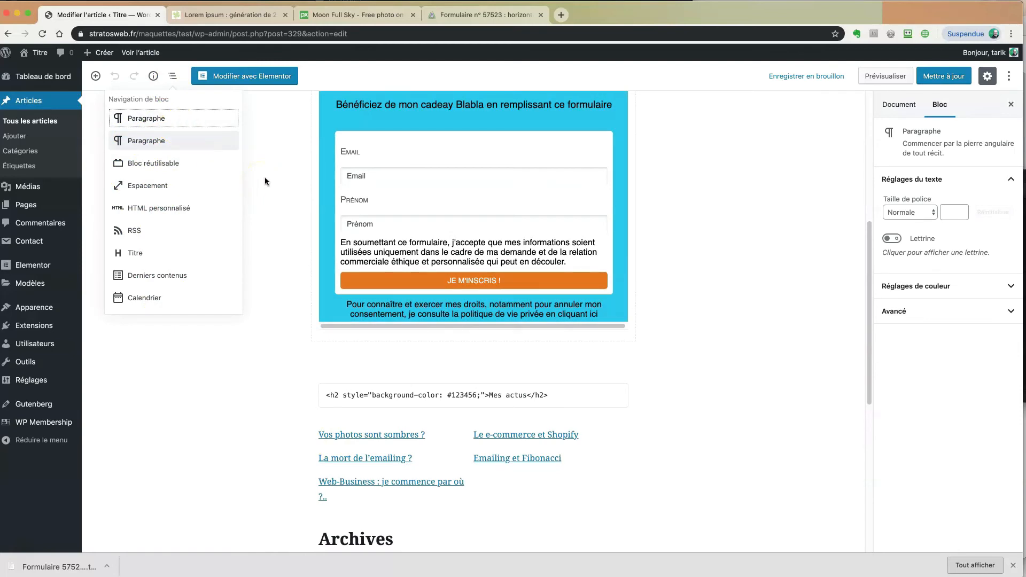
click(149, 276)
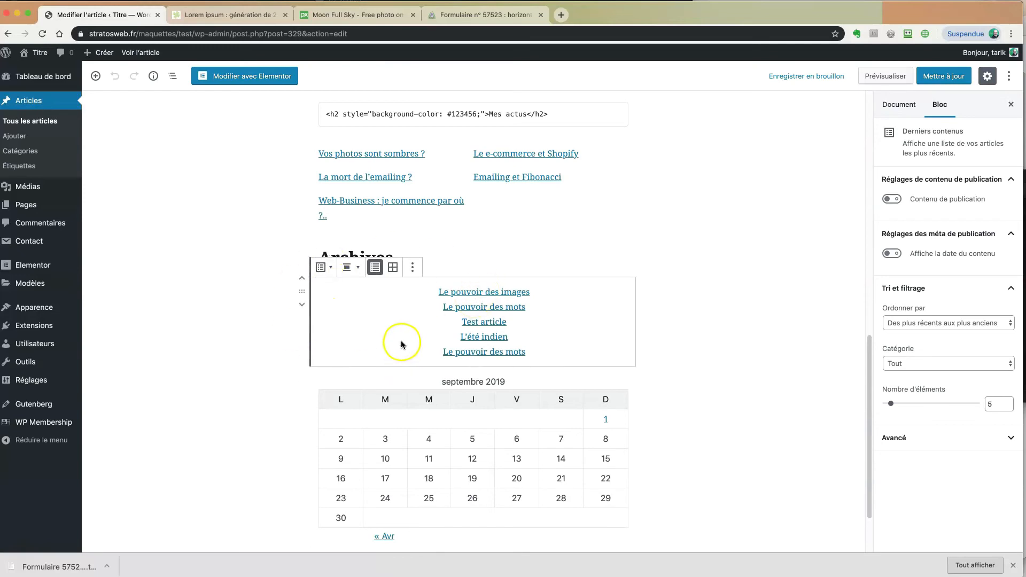
click(227, 217)
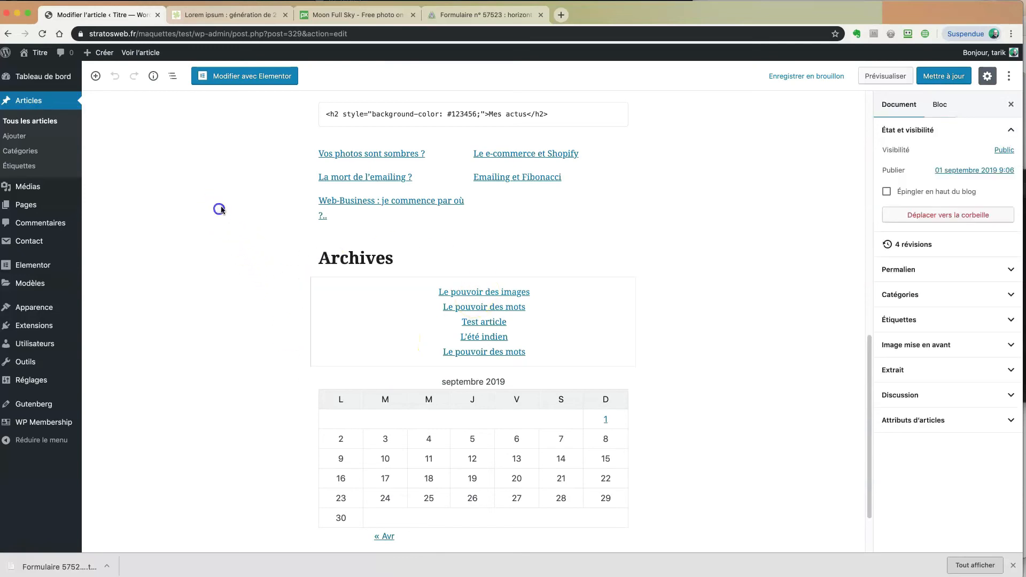